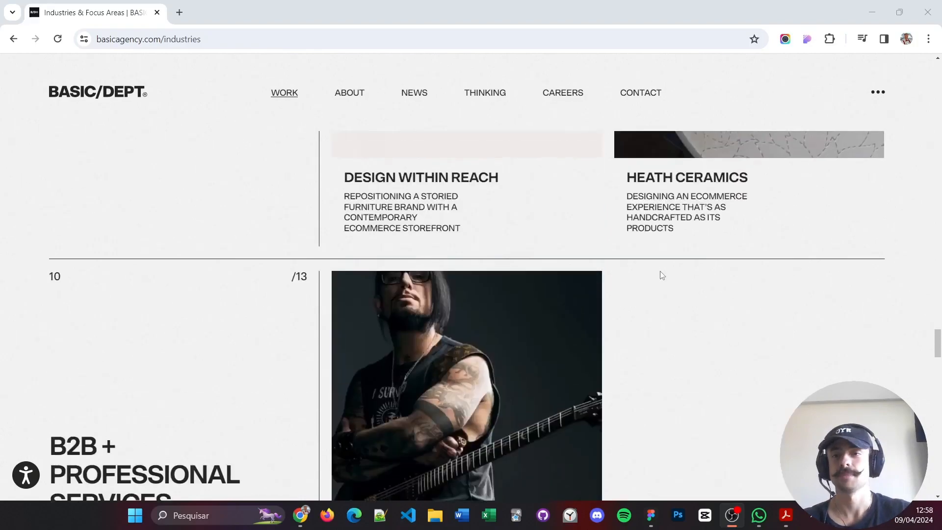
# - Open the BASIC/DEPT homepage and examine the layout of its Work page
pyautogui.scroll(20, 660, 275)
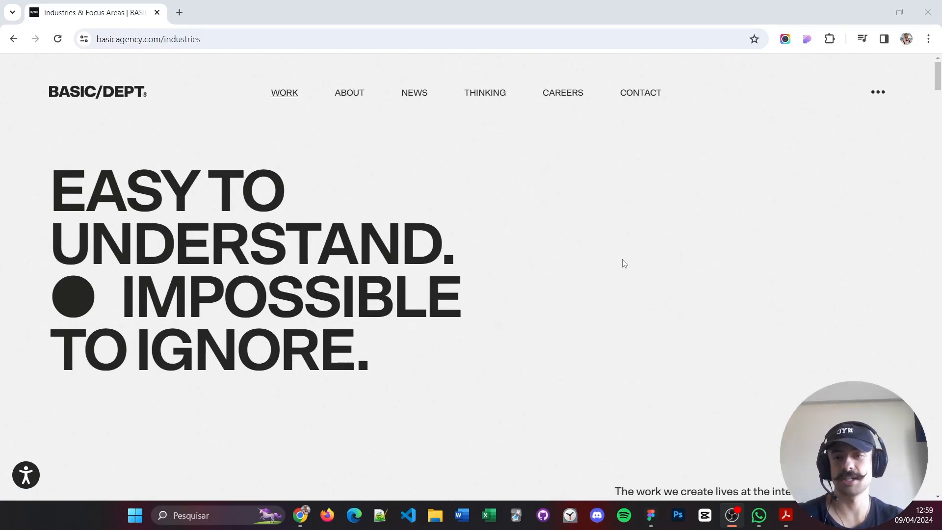
pyautogui.click(114, 96)
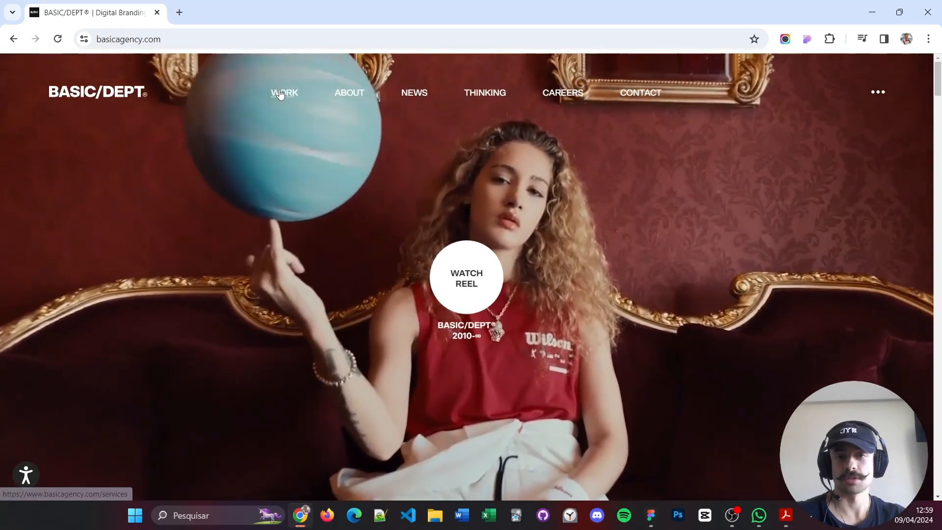
pyautogui.click(284, 92)
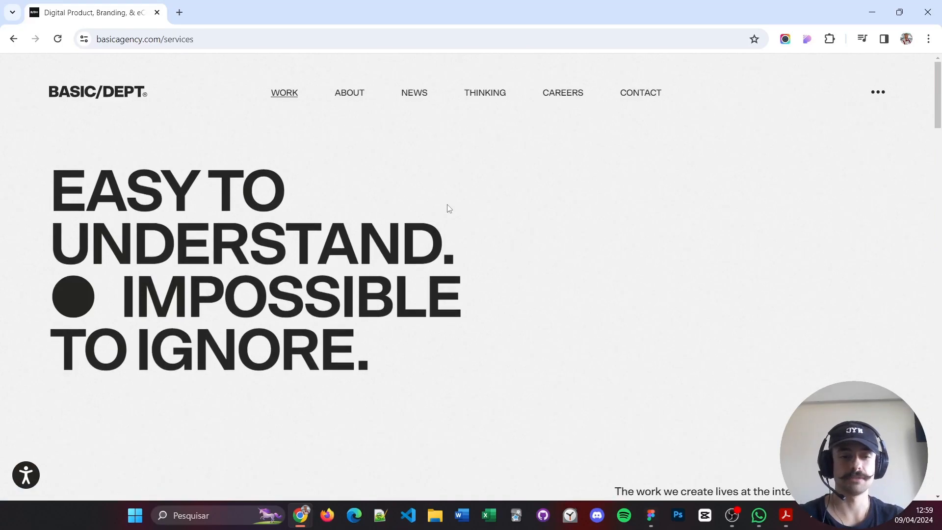
pyautogui.scroll(-20, 511, 267)
pyautogui.scroll(-15, 515, 271)
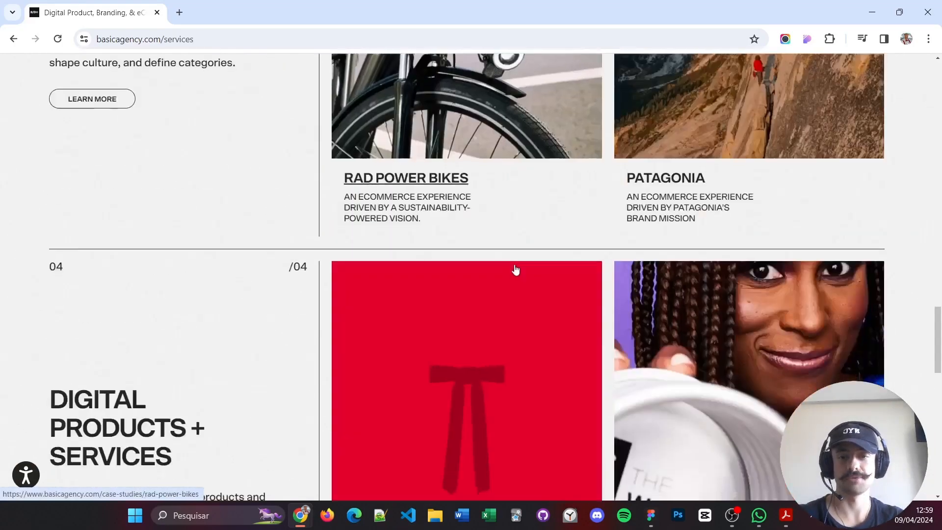
pyautogui.scroll(20, 505, 348)
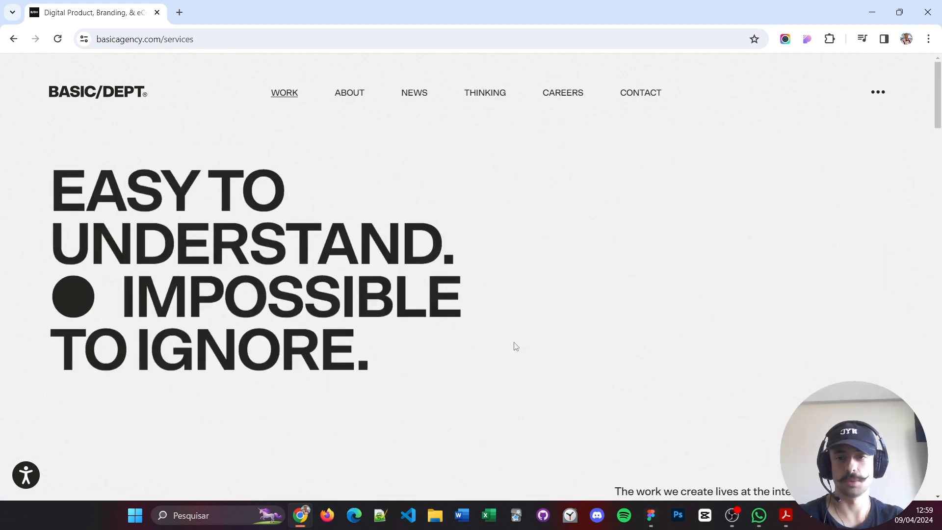
# - Open the site's About page and examine its opening section
pyautogui.click(349, 93)
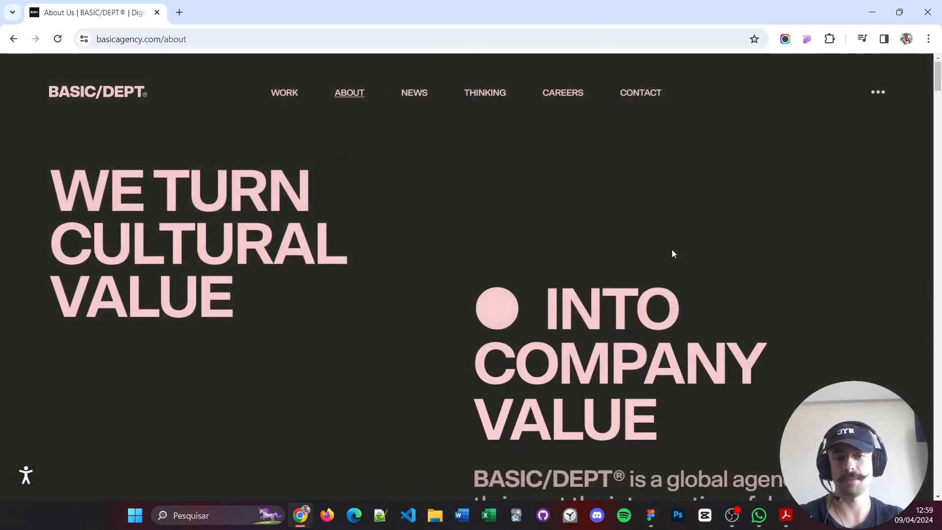
pyautogui.scroll(-3, 669, 241)
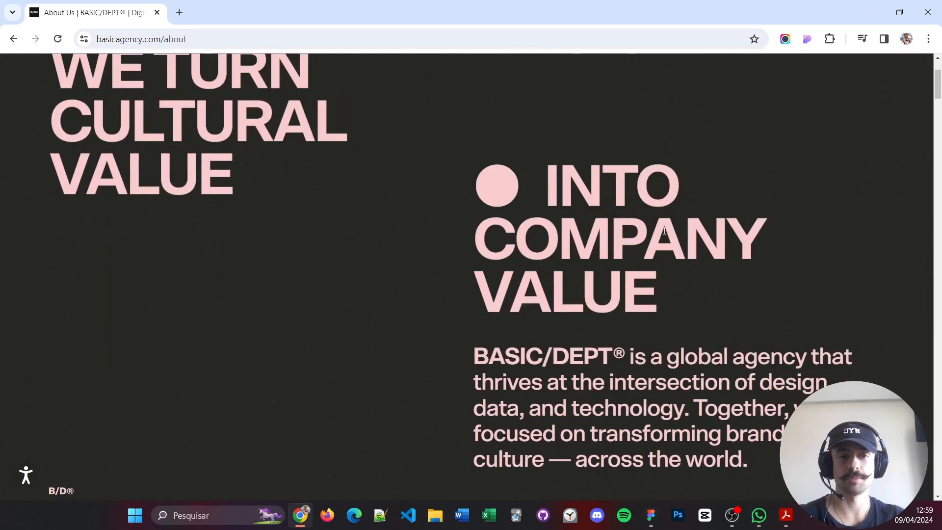
pyautogui.scroll(3, 667, 248)
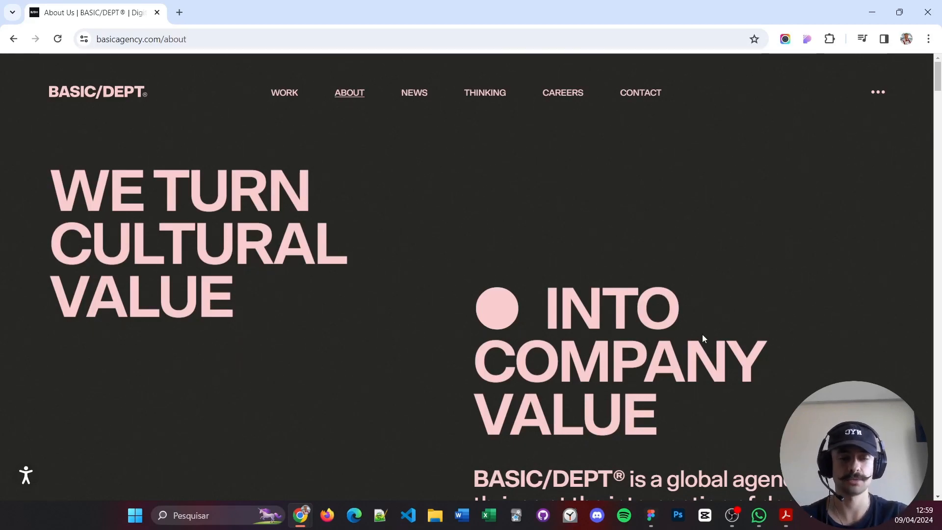
# - Switch to Figma, create a new design file and name it "Desfio Cópia Basic Agency"
pyautogui.click(650, 521)
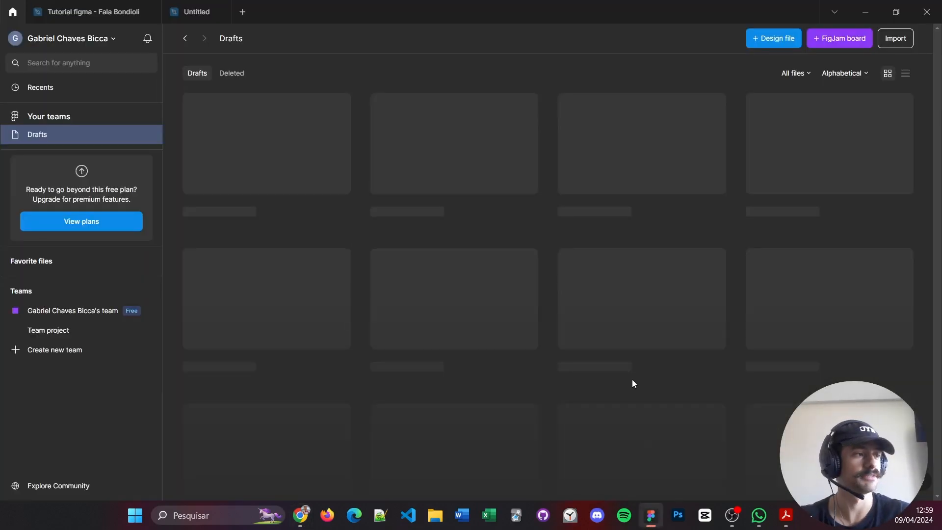
pyautogui.click(766, 44)
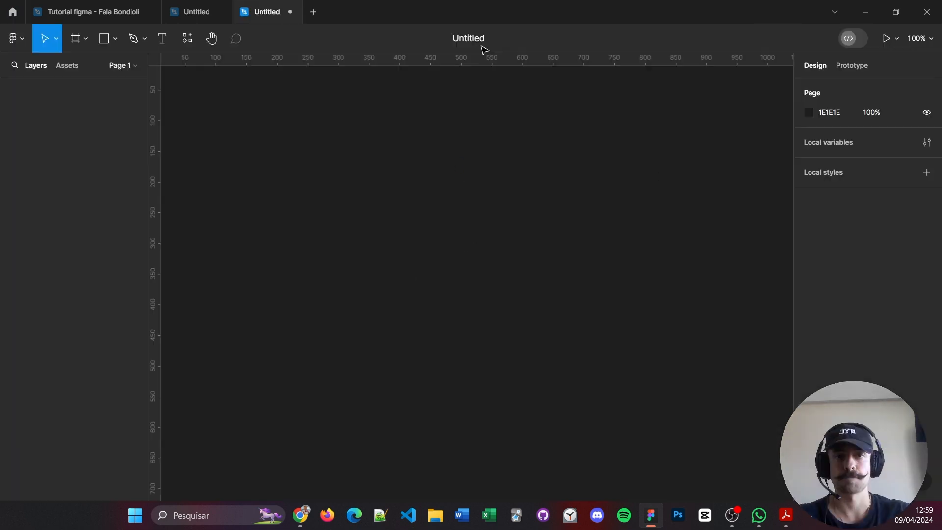
pyautogui.click(469, 39)
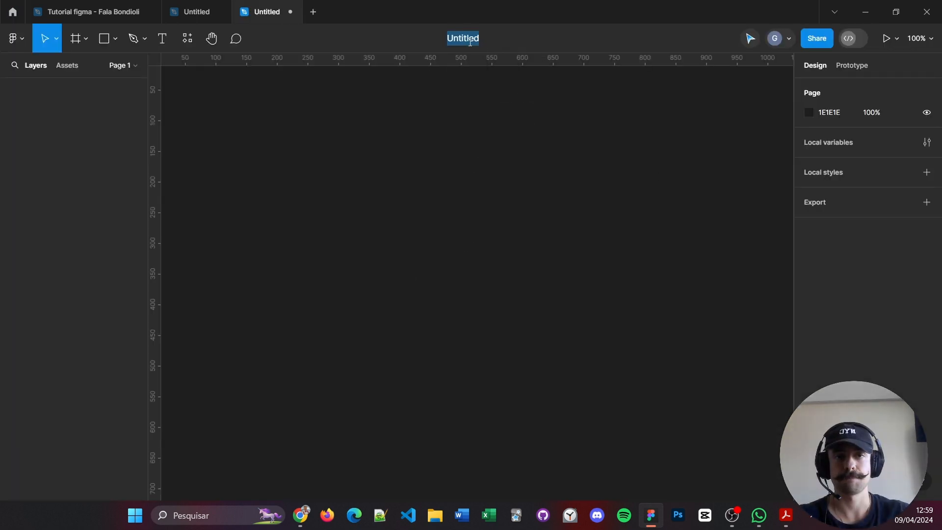
pyautogui.write('Desfio Cópia Basic Agent')
pyautogui.press('BackSpace')
pyautogui.write('gy')
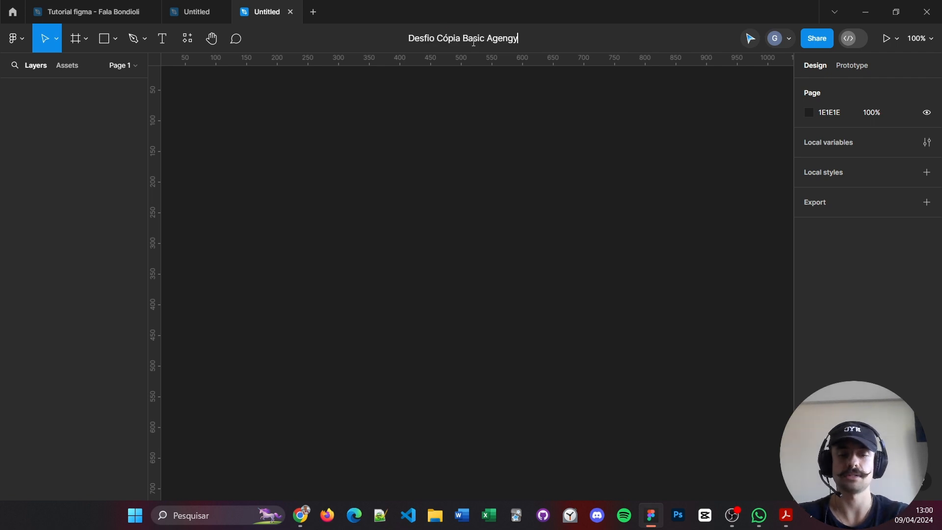
pyautogui.press('BackSpace')
pyautogui.press('BackSpace')
pyautogui.write('cy')
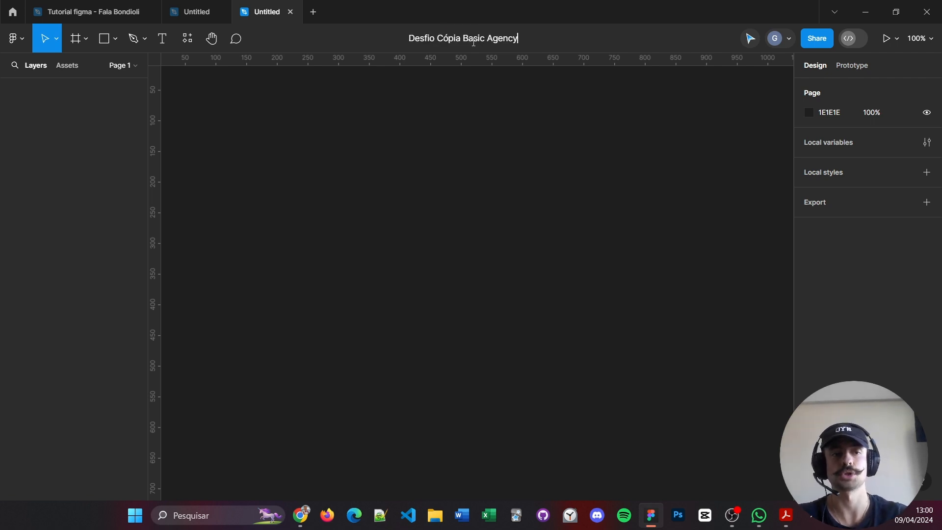
pyautogui.click(425, 293)
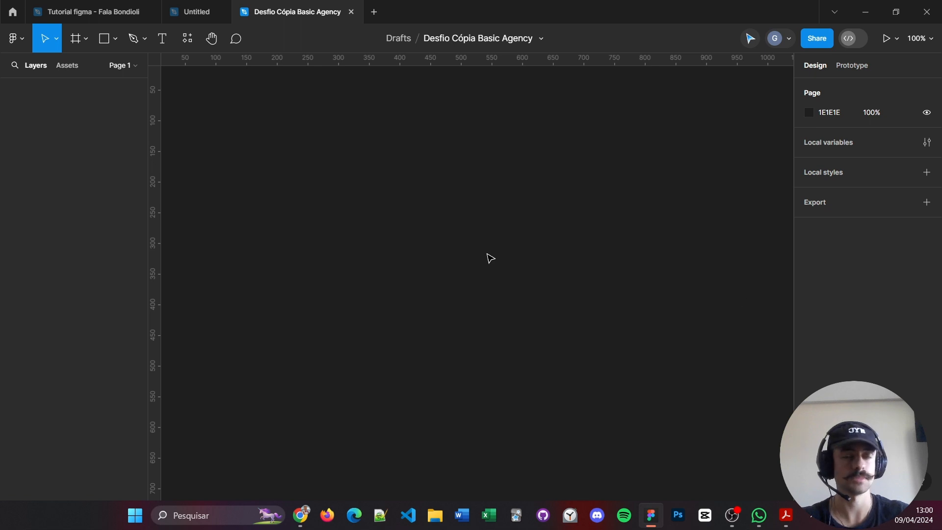
pyautogui.press('f')
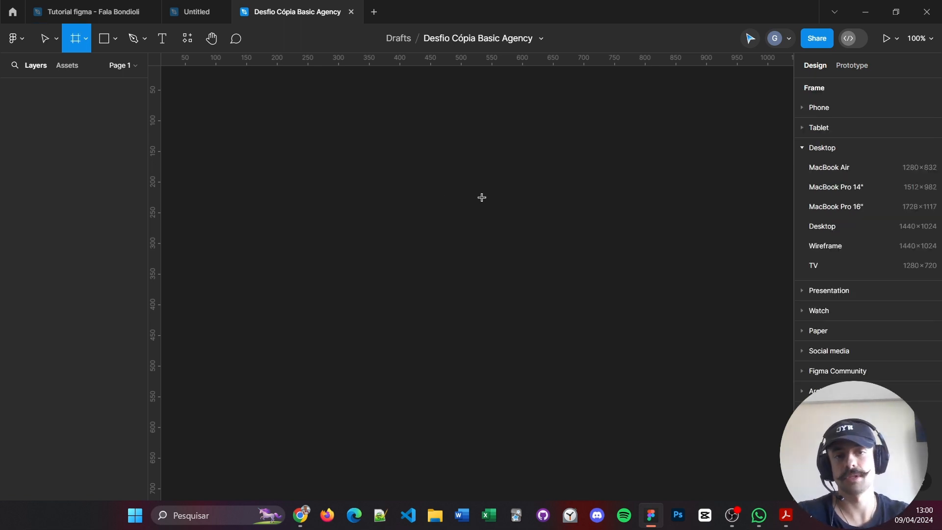
pyautogui.click(373, 193)
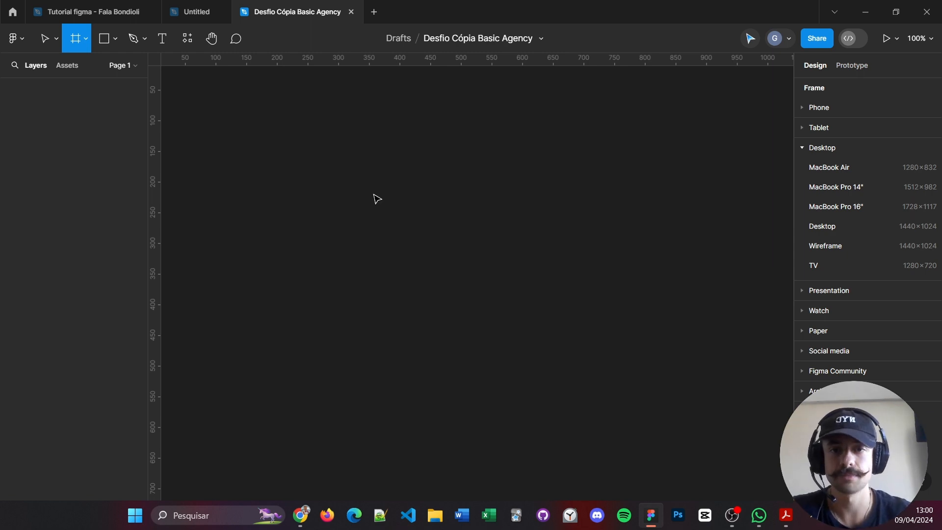
pyautogui.hotkey('ctrl', 'z')
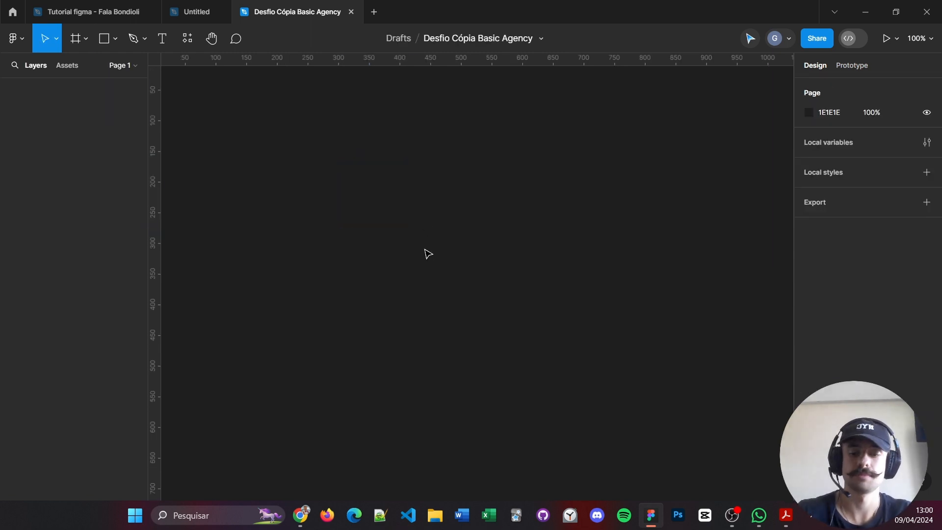
# - Add a frame from the Desktop 1440×1024 preset and set its width to 1920
pyautogui.press('f')
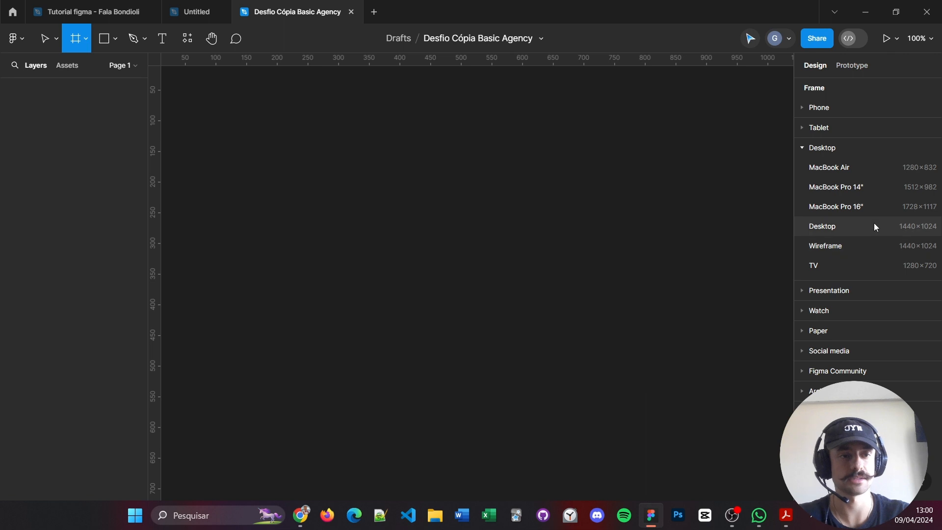
pyautogui.click(855, 223)
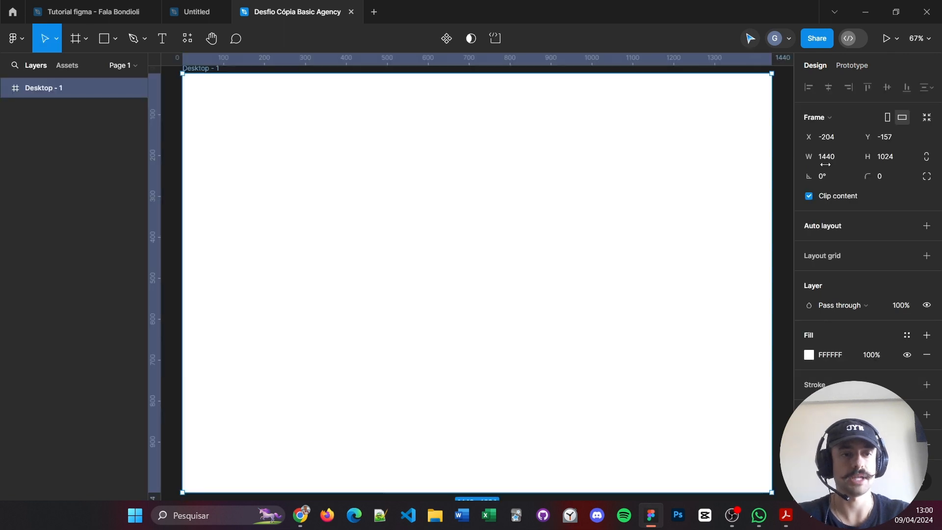
pyautogui.click(834, 159)
pyautogui.write('1920')
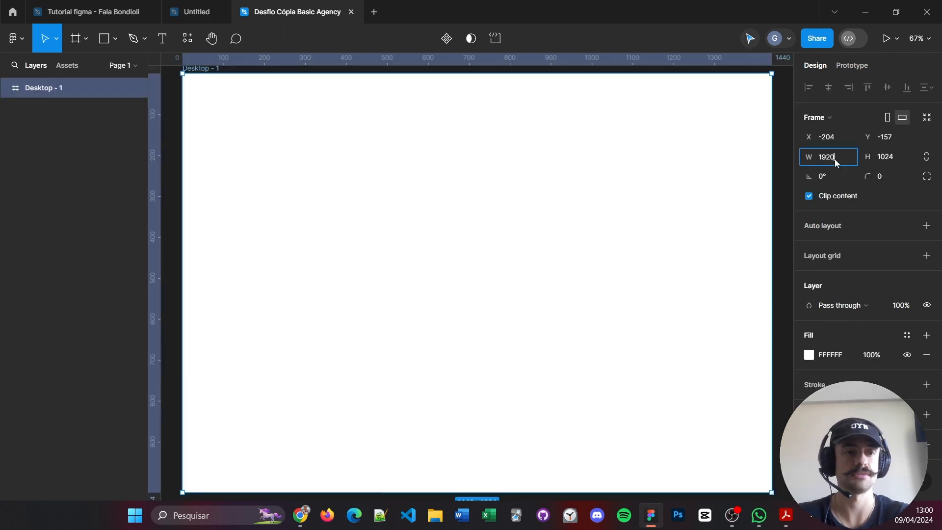
pyautogui.press('Return')
# - Position the desktop frame at X 0 and Y 0
pyautogui.click(829, 139)
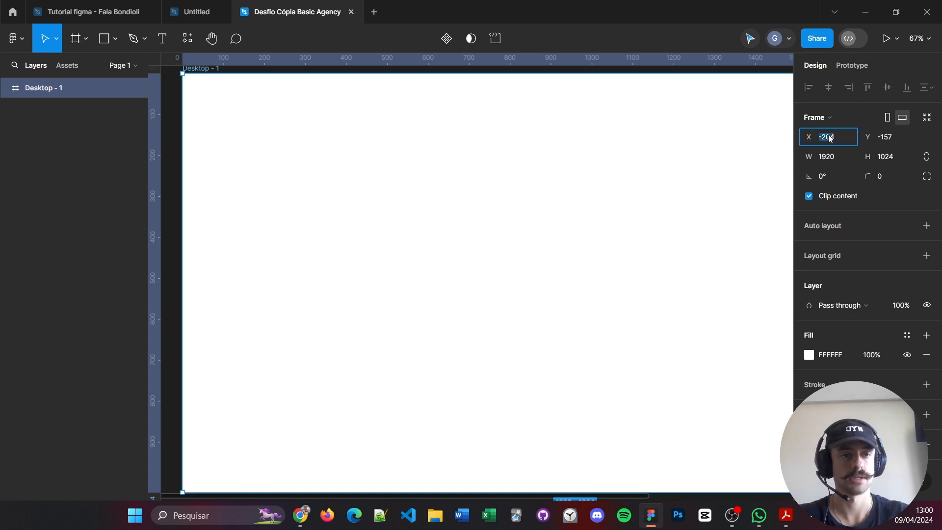
pyautogui.write('0')
pyautogui.click(902, 136)
pyautogui.write('0')
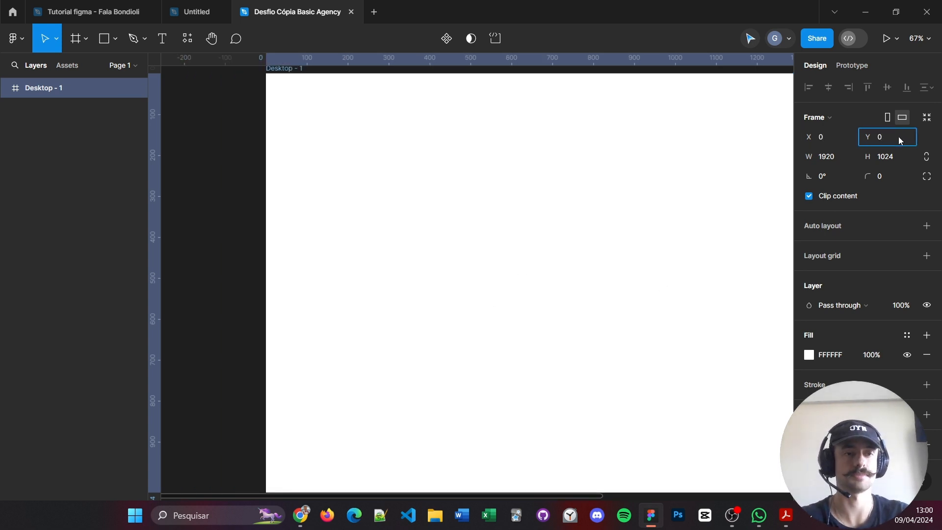
pyautogui.press('Return')
# - Add a layout grid to the desktop frame and open the grid's settings
pyautogui.moveTo(567, 267); pyautogui.dragTo(420, 354)
pyautogui.click(469, 165)
pyautogui.scroll(-4, 498, 284)
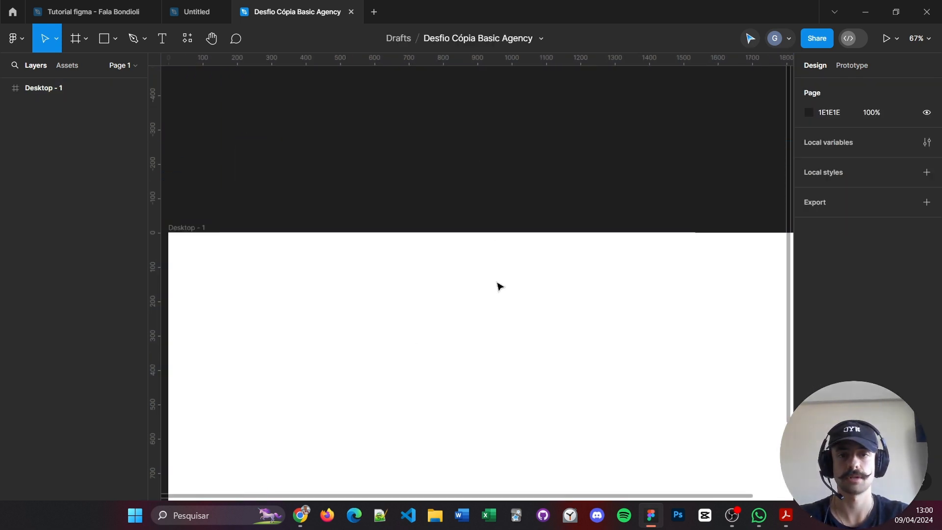
pyautogui.scroll(-2, 523, 337)
pyautogui.click(298, 204)
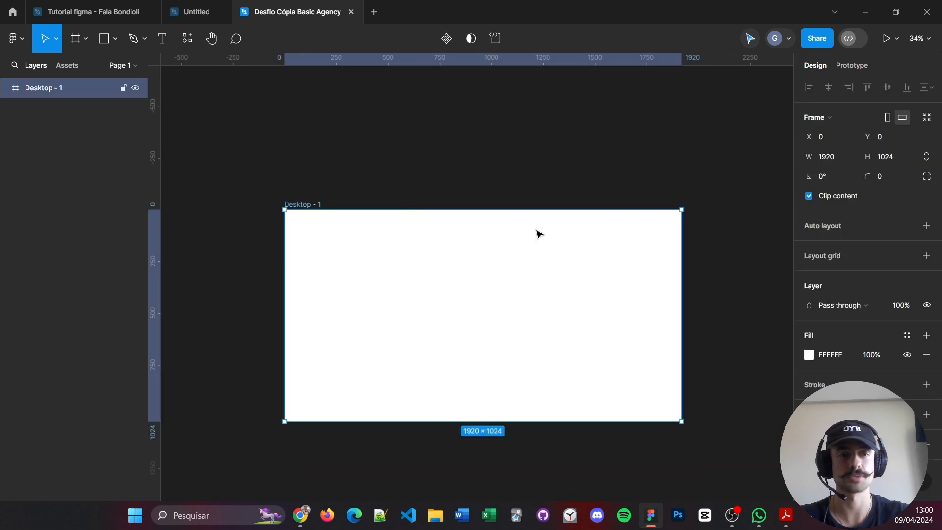
pyautogui.click(926, 256)
pyautogui.click(808, 275)
pyautogui.click(679, 278)
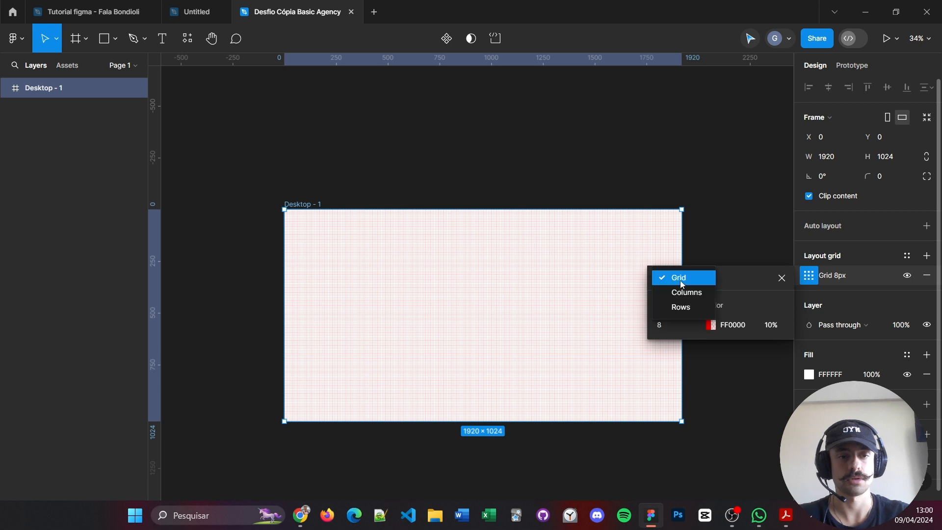
pyautogui.click(831, 278)
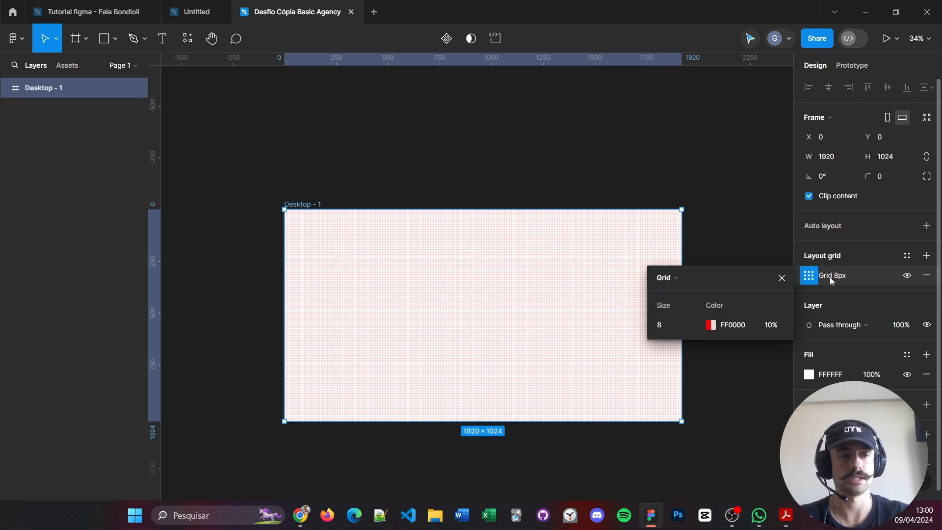
pyautogui.click(833, 258)
pyautogui.click(808, 275)
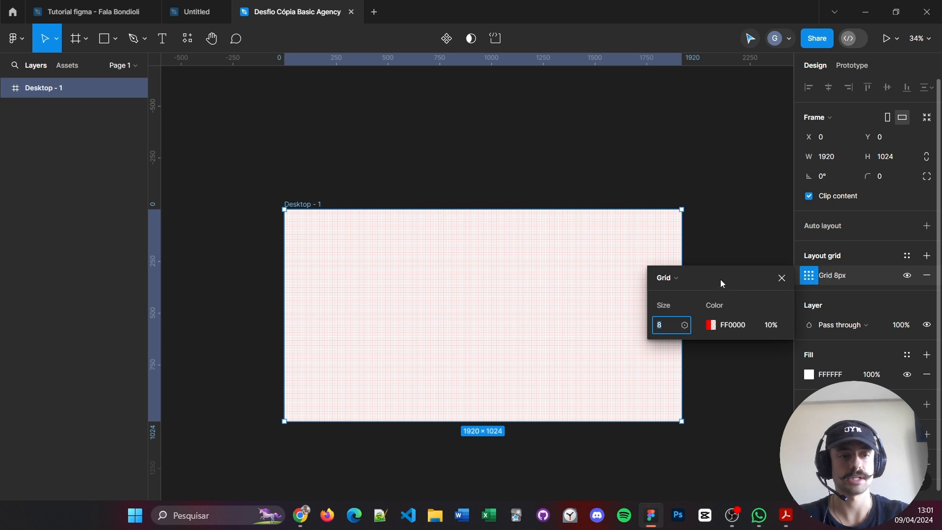
# - Change the layout grid to Columns with a count of 12
pyautogui.click(685, 277)
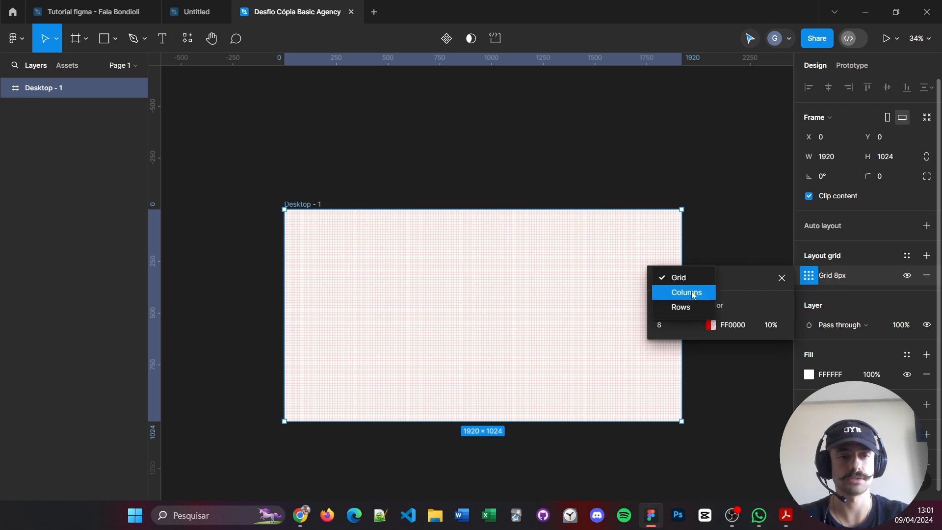
pyautogui.click(700, 293)
pyautogui.click(664, 325)
pyautogui.write('12')
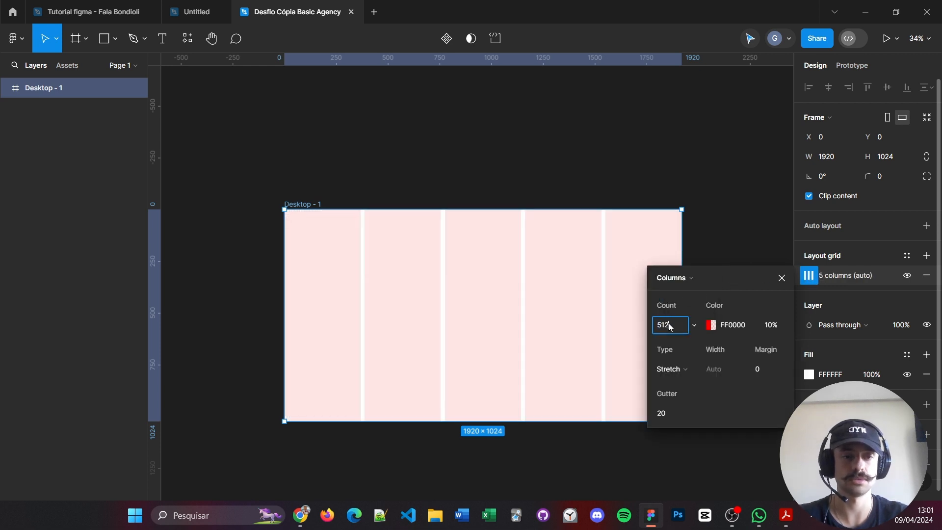
pyautogui.press('Return')
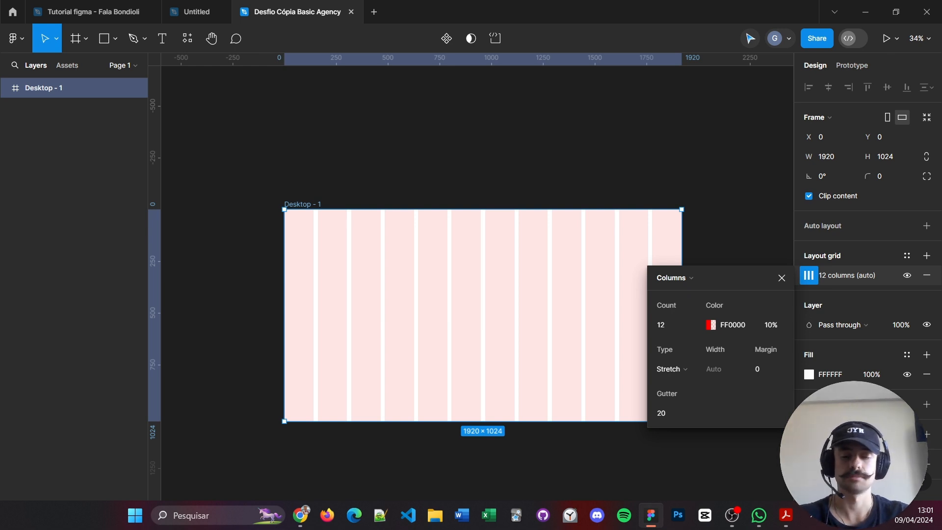
# - Open the system calculator and subtract 1766 from 1920
pyautogui.hotkey('alt', 'Tab')
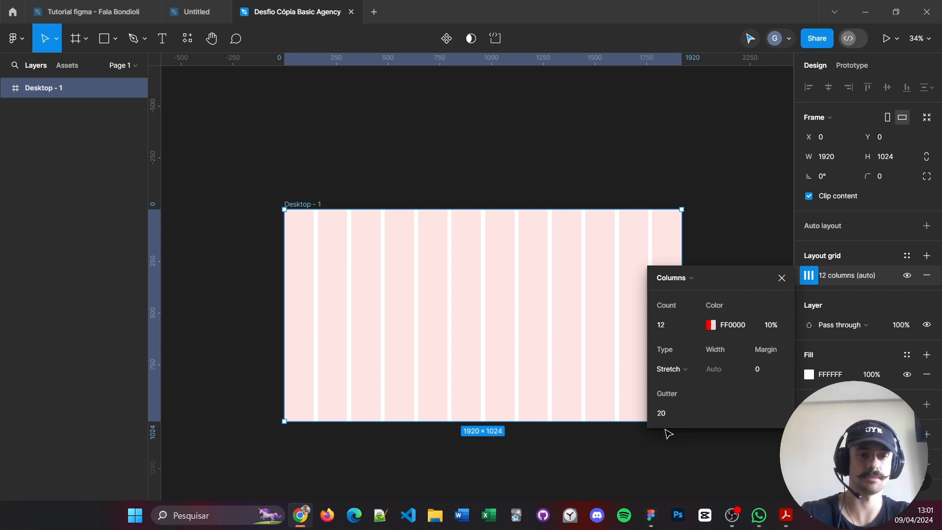
pyautogui.press('XF86Calculator')
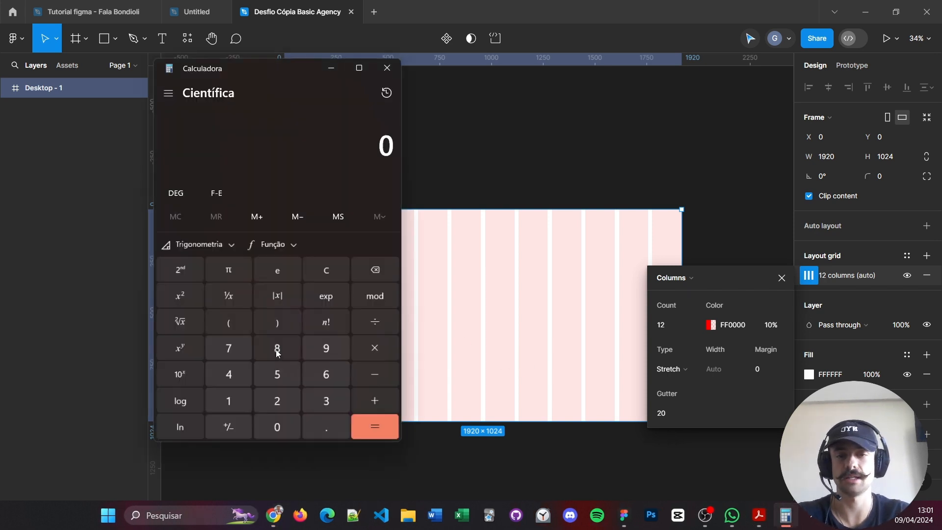
pyautogui.click(237, 405)
pyautogui.click(328, 347)
pyautogui.click(277, 400)
pyautogui.click(277, 426)
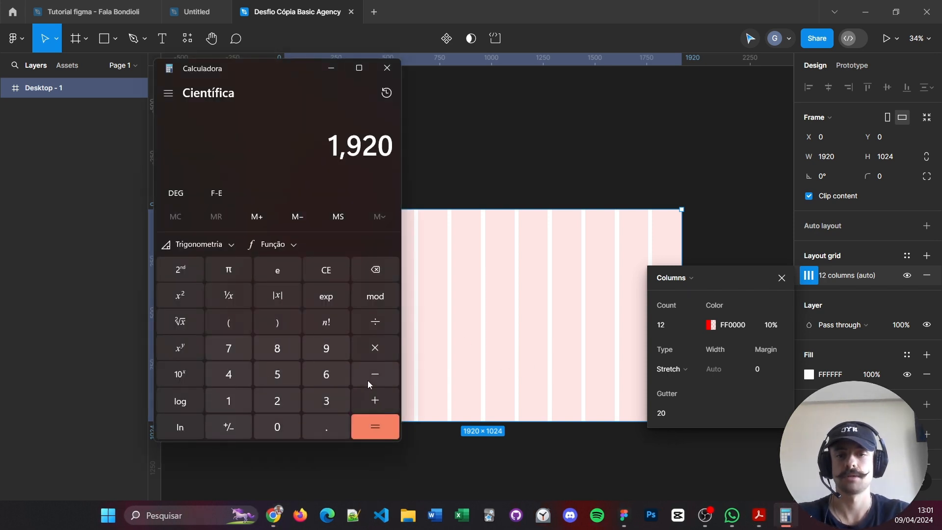
pyautogui.click(368, 379)
pyautogui.click(241, 401)
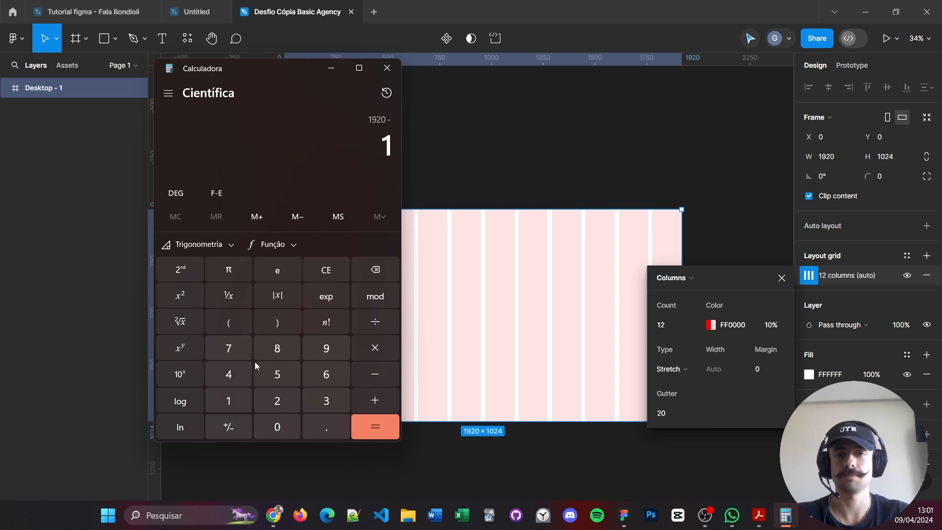
pyautogui.click(231, 346)
pyautogui.click(326, 372)
pyautogui.click(325, 372)
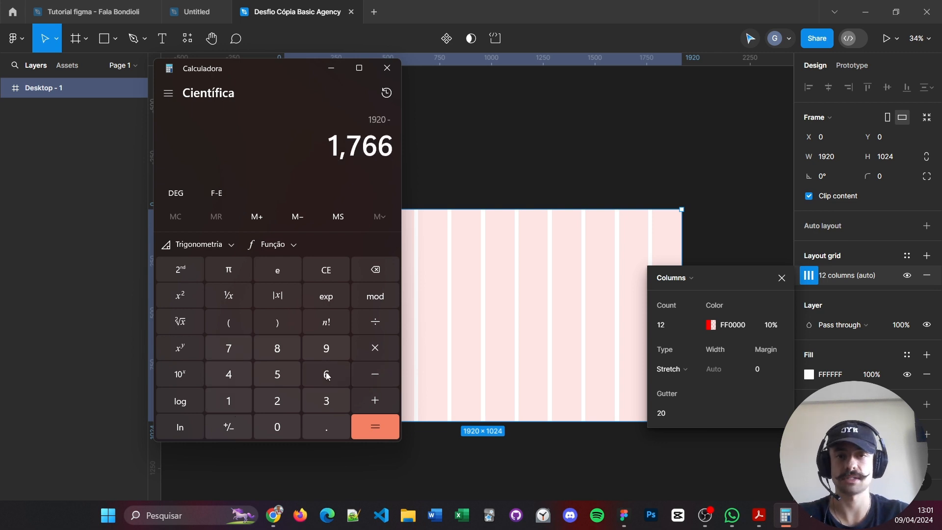
pyautogui.click(387, 431)
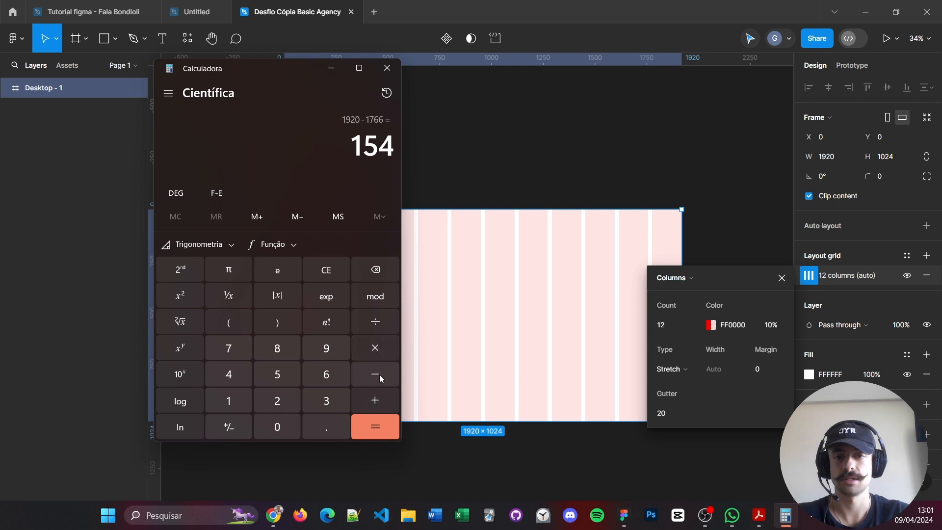
# - Divide the calculator's result by 2 to get the side margin
pyautogui.click(375, 321)
pyautogui.click(277, 400)
pyautogui.click(375, 426)
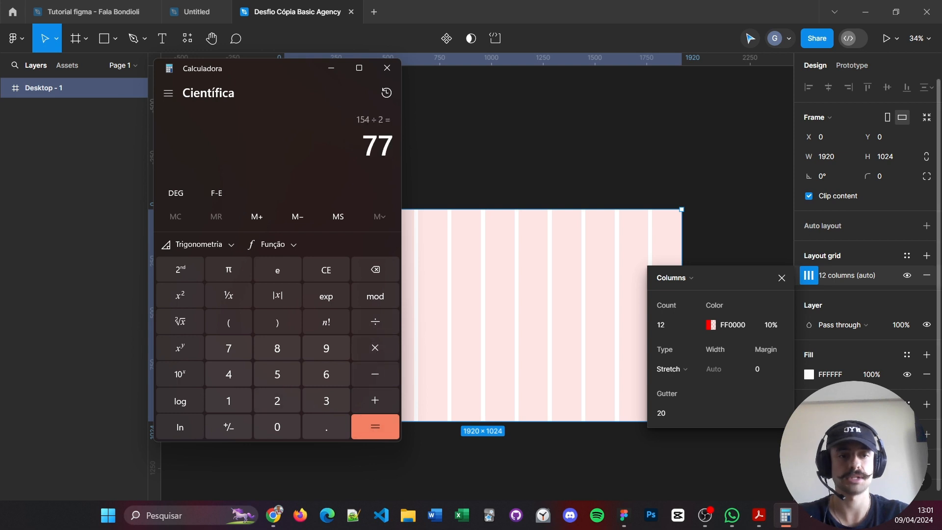
# - Set the column grid's margin to 77, close the grid settings and deselect the frame
pyautogui.click(764, 370)
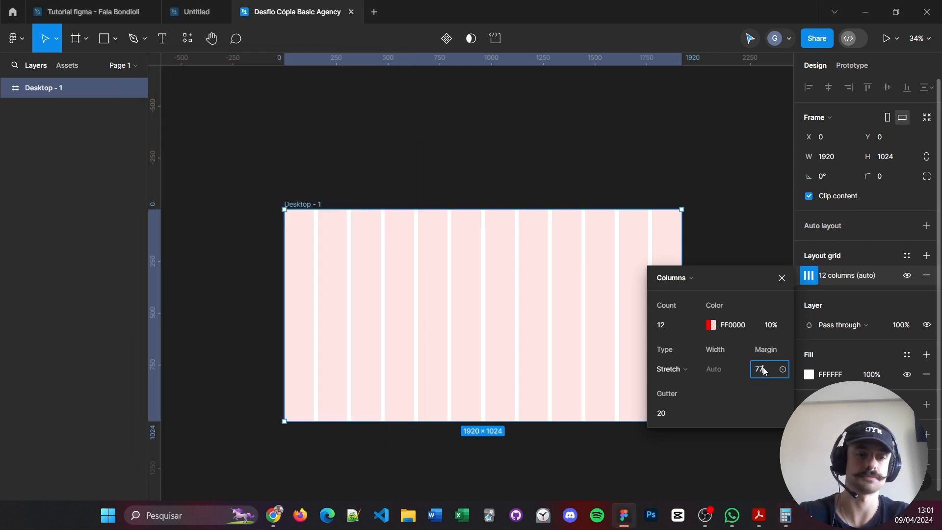
pyautogui.write('77')
pyautogui.press('Return')
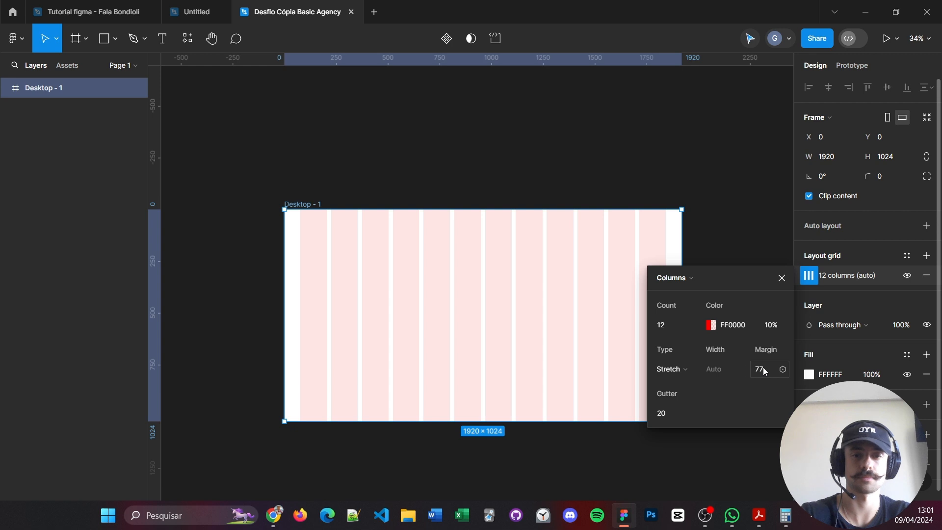
pyautogui.click(780, 278)
pyautogui.scroll(-2, 748, 309)
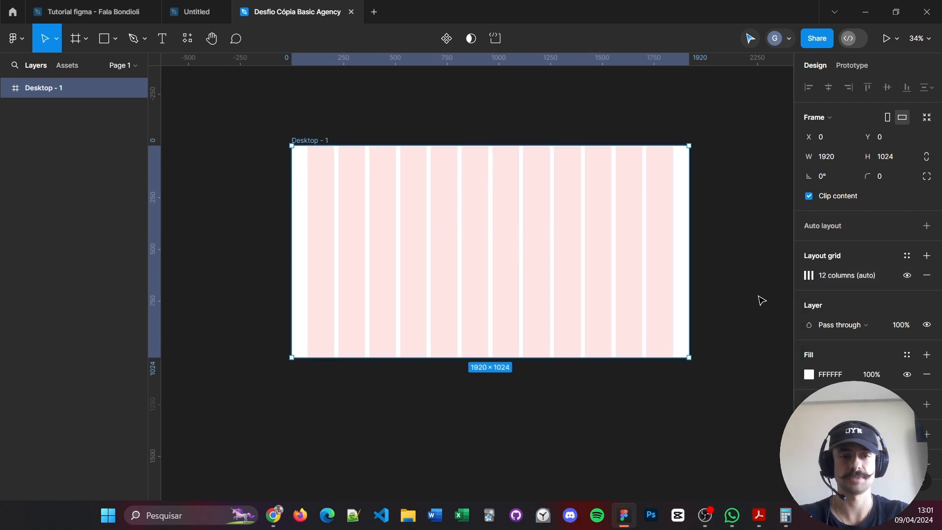
pyautogui.click(631, 384)
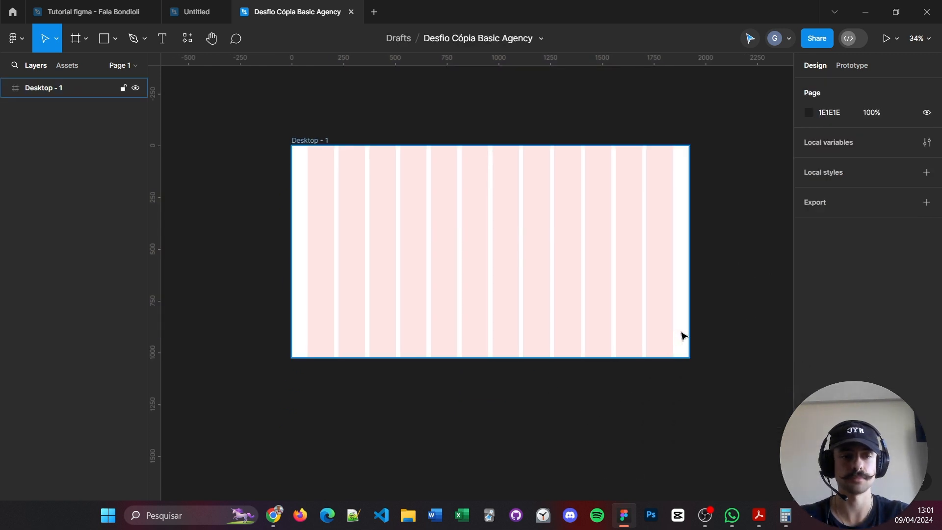
# - Stretch the desktop frame downward to a height of about 1959 and deselect it
pyautogui.click(681, 332)
pyautogui.moveTo(584, 357); pyautogui.dragTo(585, 422)
pyautogui.scroll(8, 583, 407)
pyautogui.scroll(-4, 554, 344)
pyautogui.click(507, 191)
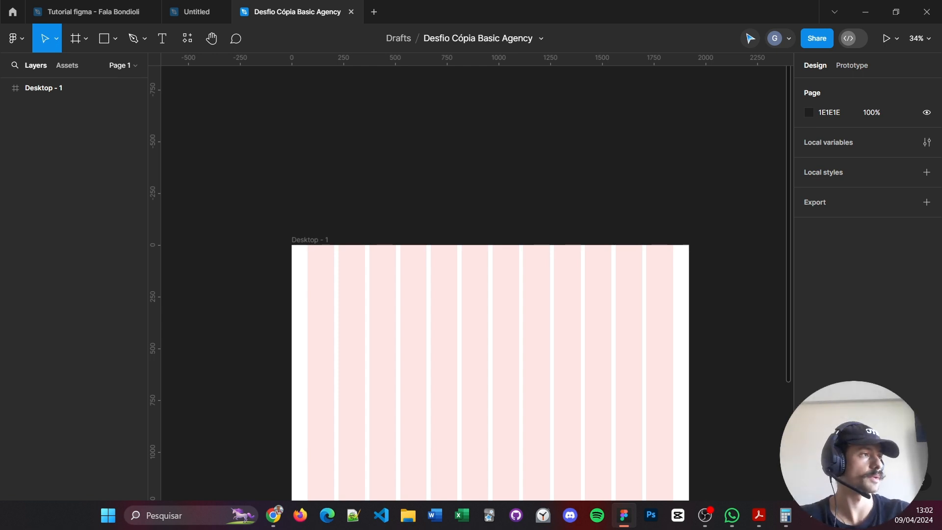
# - Select the desktop frame, search the plugins for "noise" and run the Noise plugin
pyautogui.hotkey('alt', 'Tab')
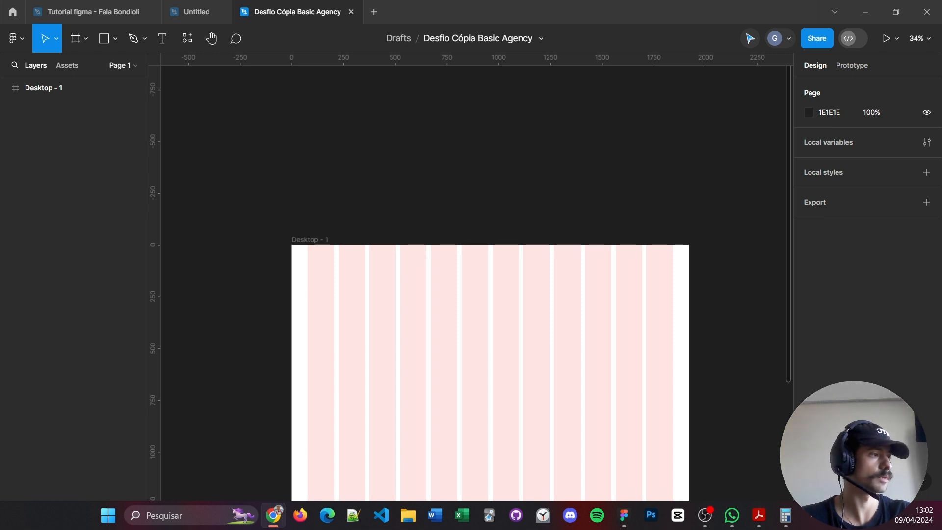
pyautogui.scroll(-2, 536, 401)
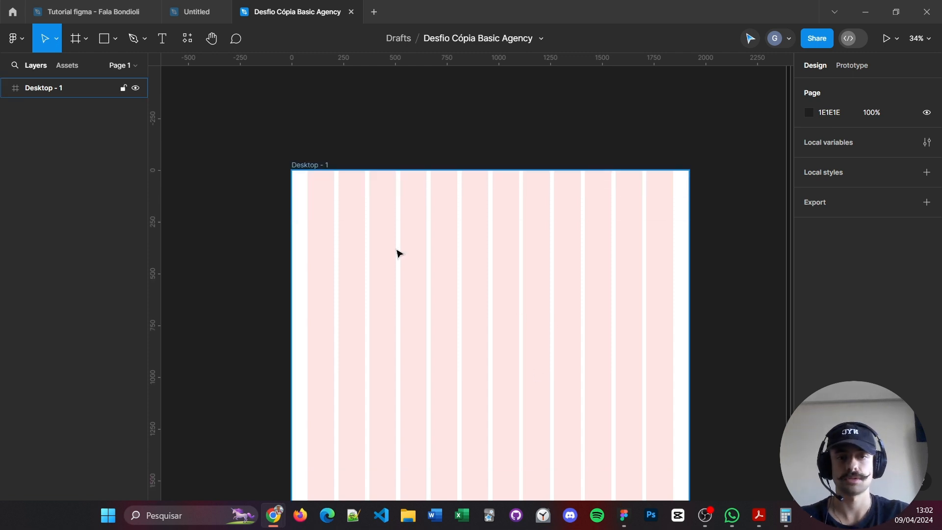
pyautogui.click(301, 165)
pyautogui.scroll(-5, 721, 338)
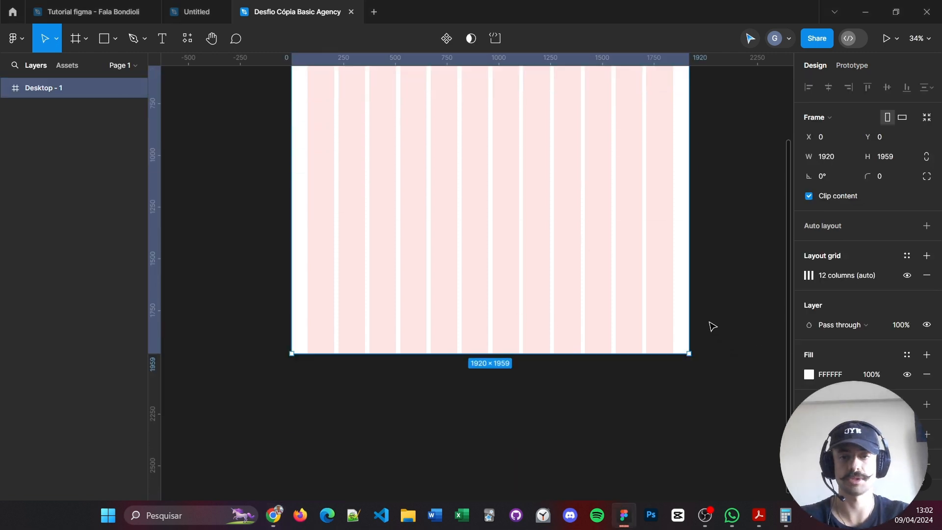
pyautogui.click(189, 40)
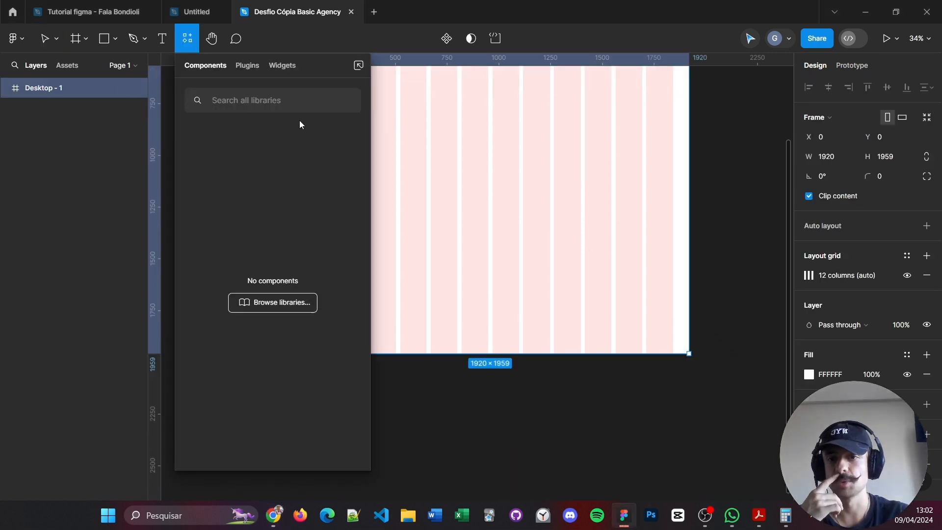
pyautogui.hotkey('shift', 'p')
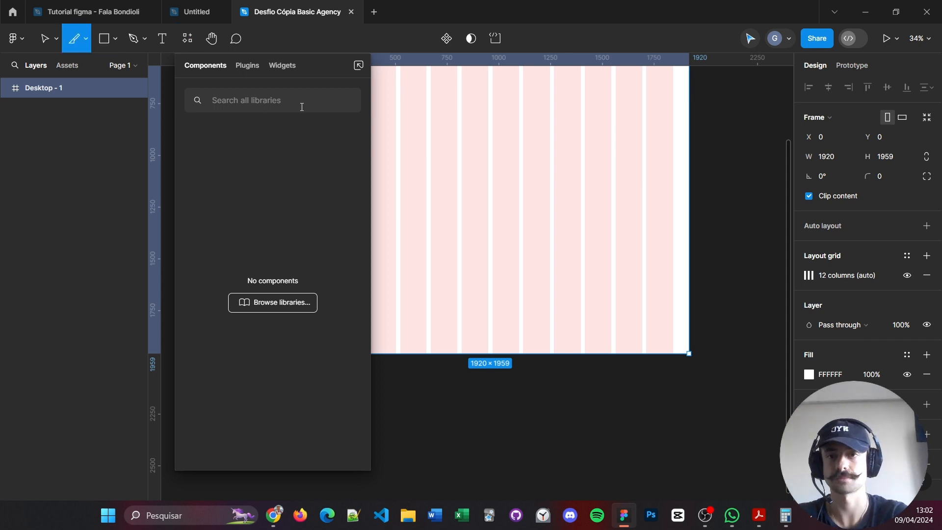
pyautogui.press('Escape')
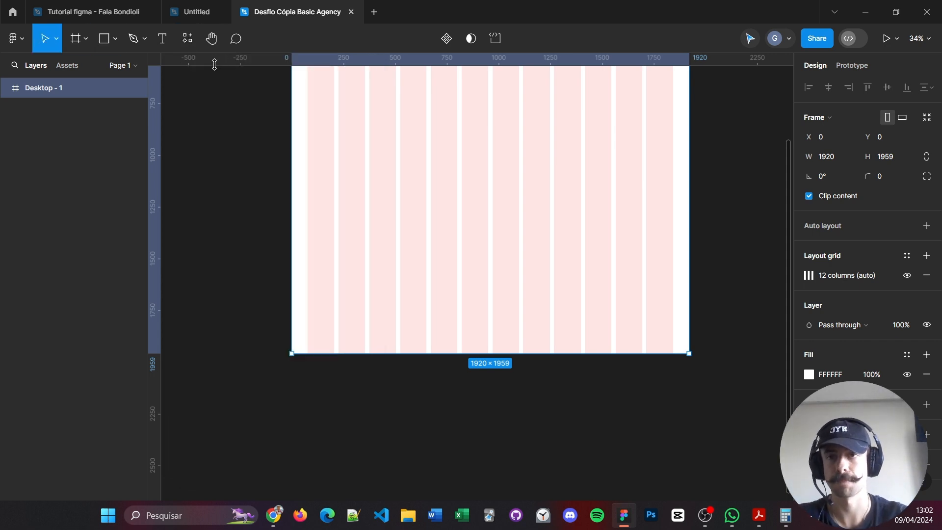
pyautogui.click(182, 40)
pyautogui.write('noise')
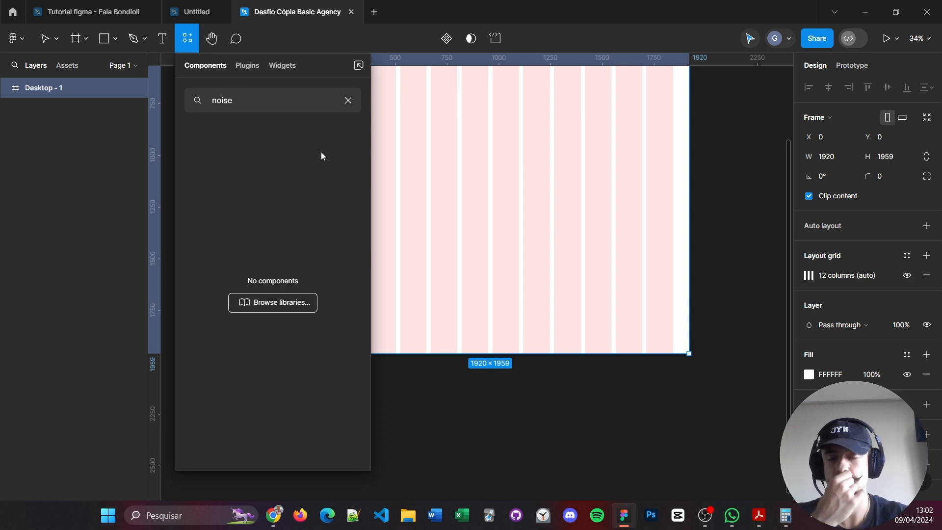
pyautogui.click(250, 67)
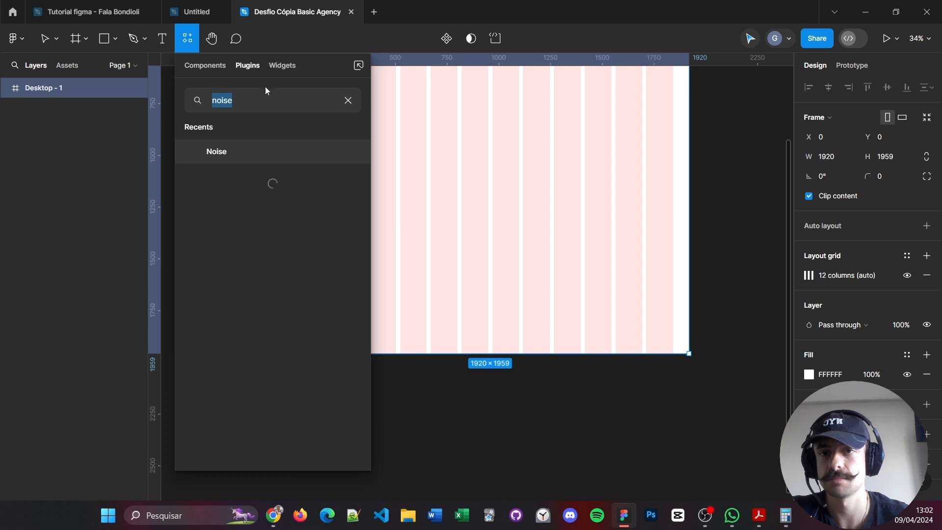
pyautogui.click(217, 155)
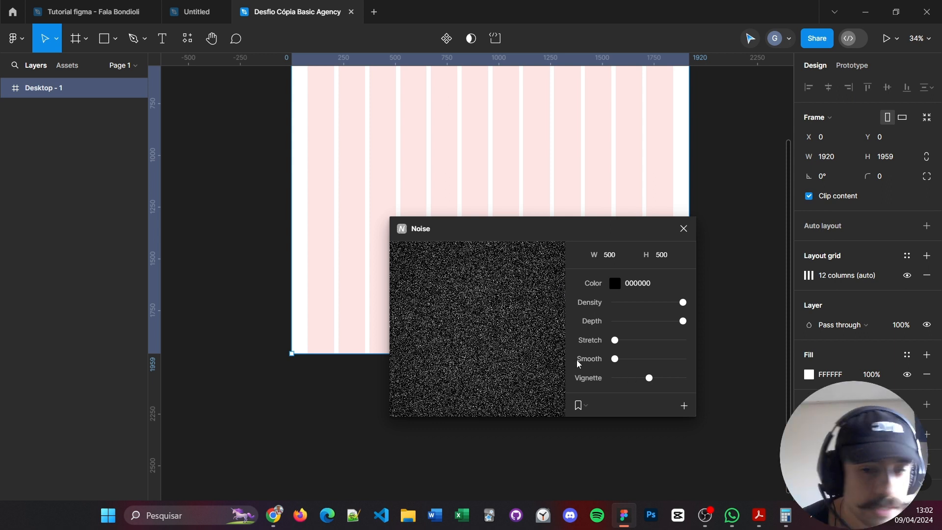
# - Apply the 500 × 500 noise texture in color 000000 at maximum density and depth to the frame, and close the plugin
pyautogui.moveTo(683, 303); pyautogui.dragTo(714, 334)
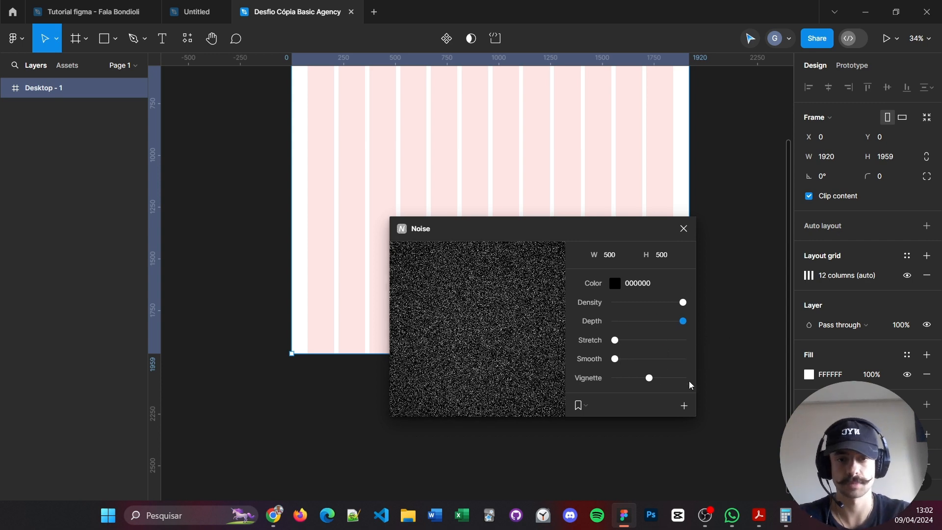
pyautogui.click(683, 405)
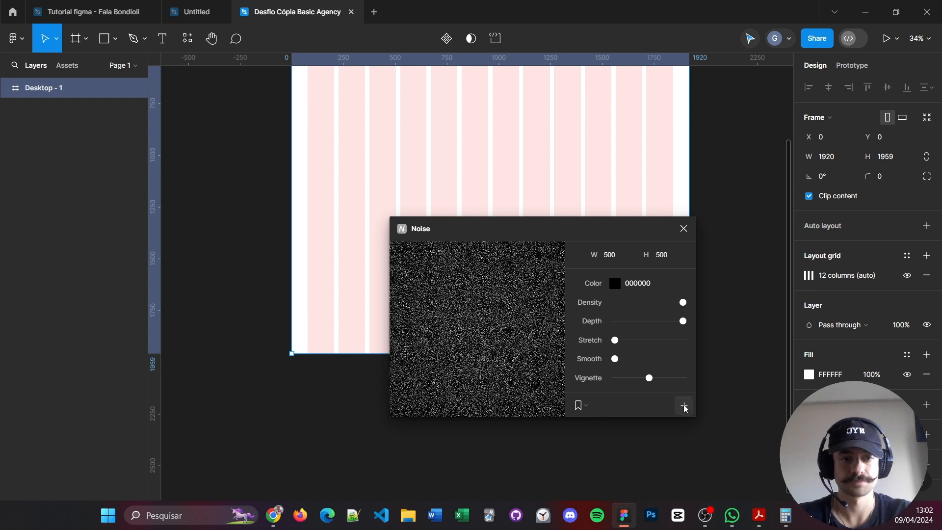
pyautogui.click(691, 228)
pyautogui.scroll(5, 690, 389)
pyautogui.scroll(-4, 626, 326)
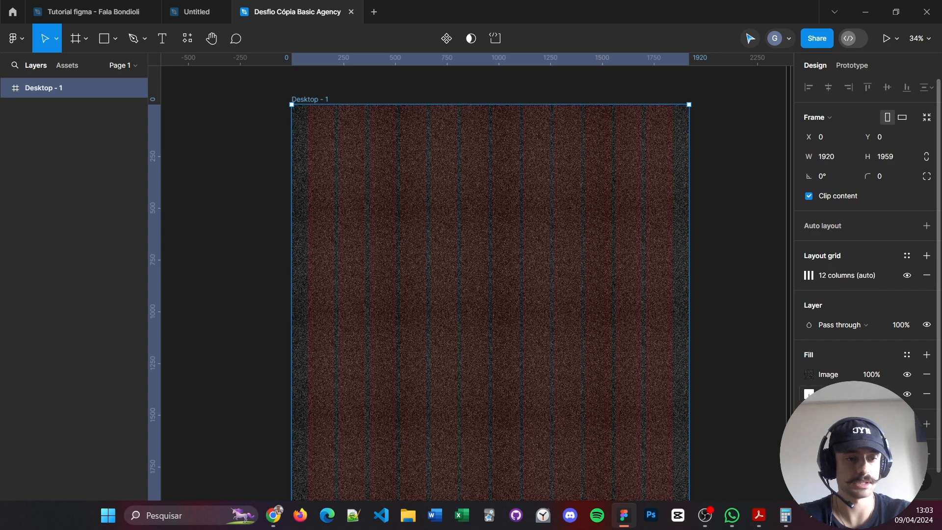
# - Set the frame's solid fill beneath the noise image to 252422 and deselect the frame
pyautogui.click(808, 393)
pyautogui.click(755, 388)
pyautogui.write('252422')
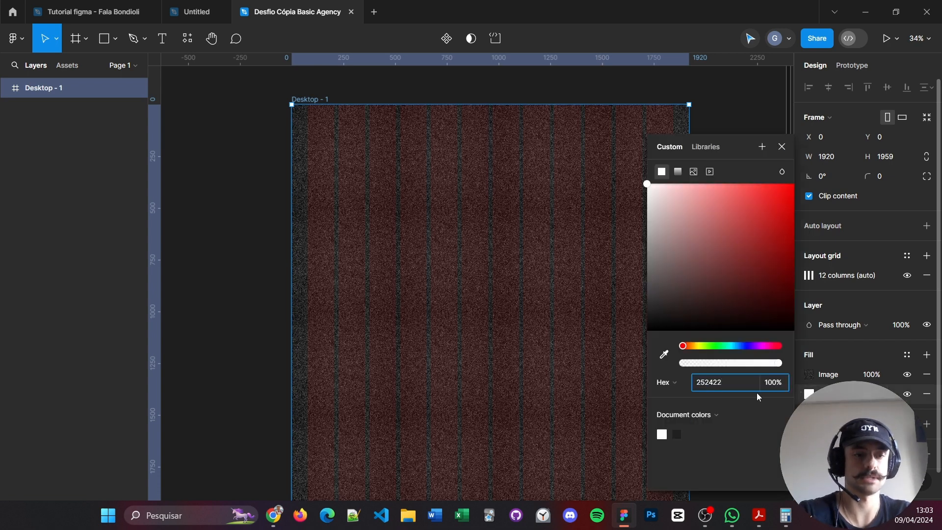
pyautogui.press('Return')
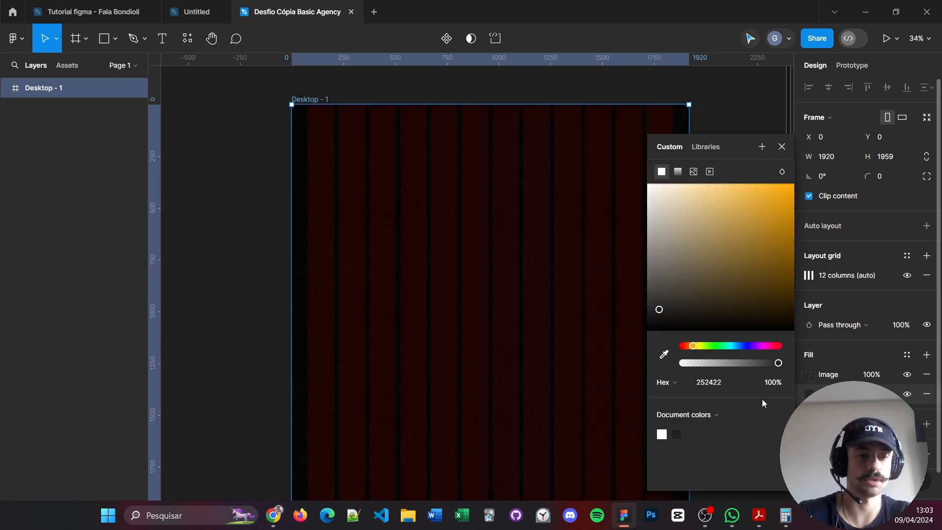
pyautogui.click(837, 373)
pyautogui.click(243, 303)
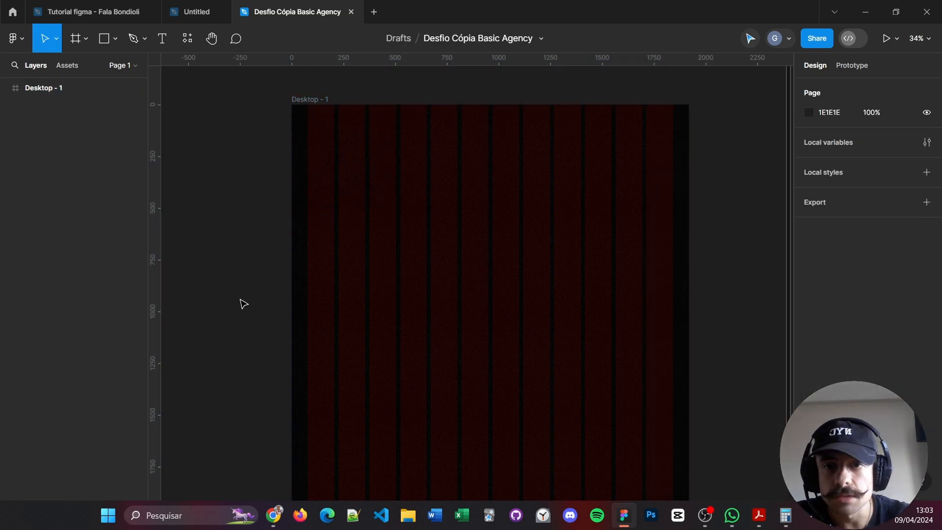
# - Hide the layout grids to view the noise background without the columns
pyautogui.scroll(5, 368, 270)
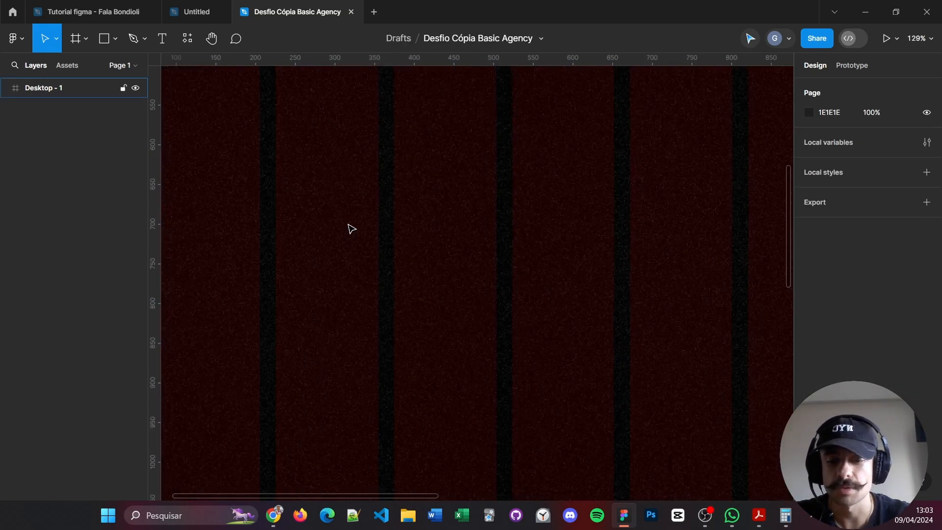
pyautogui.hotkey('ctrl', 'shift', '4')
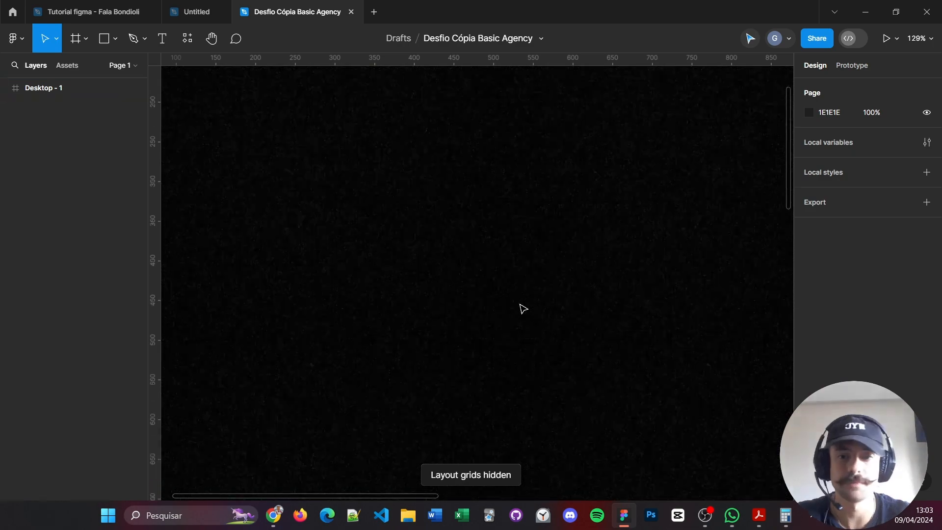
pyautogui.scroll(8, 521, 308)
# - Change the scaling mode of the desktop frame's noise image fill to Fill
pyautogui.click(626, 234)
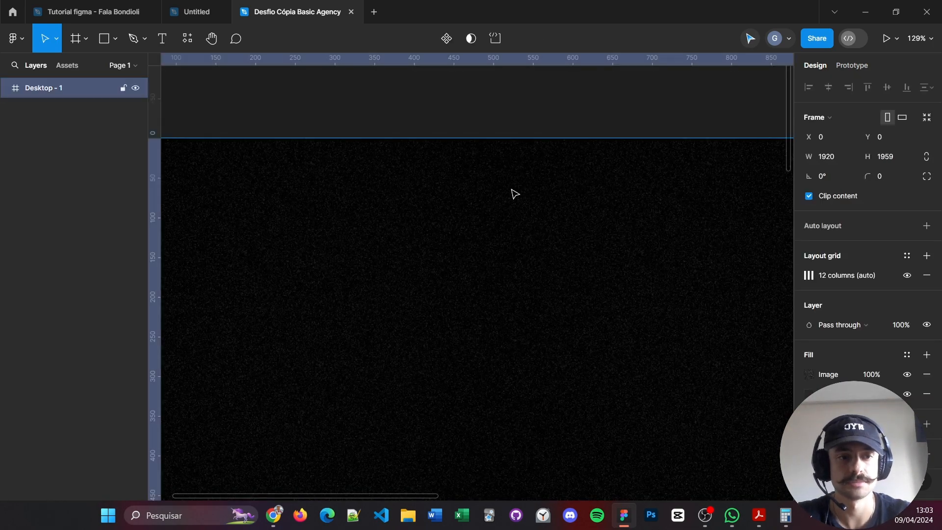
pyautogui.click(812, 374)
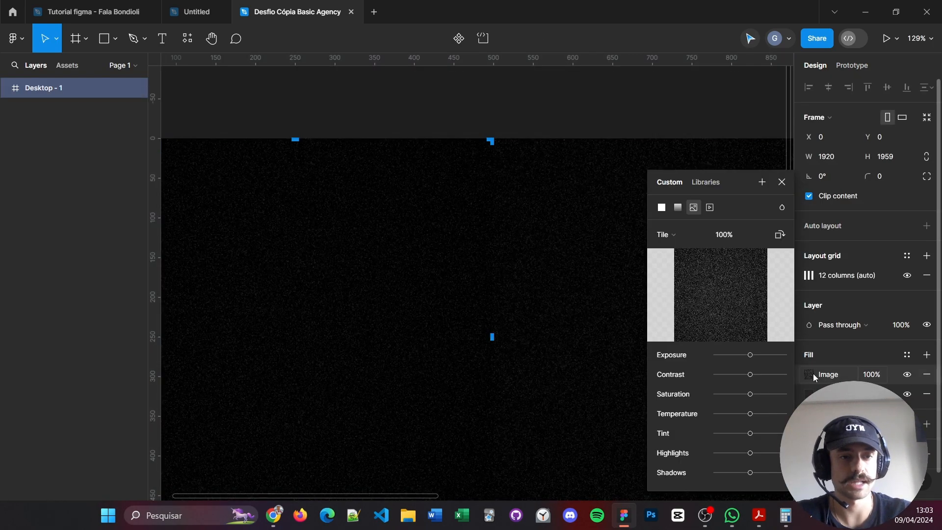
pyautogui.click(783, 208)
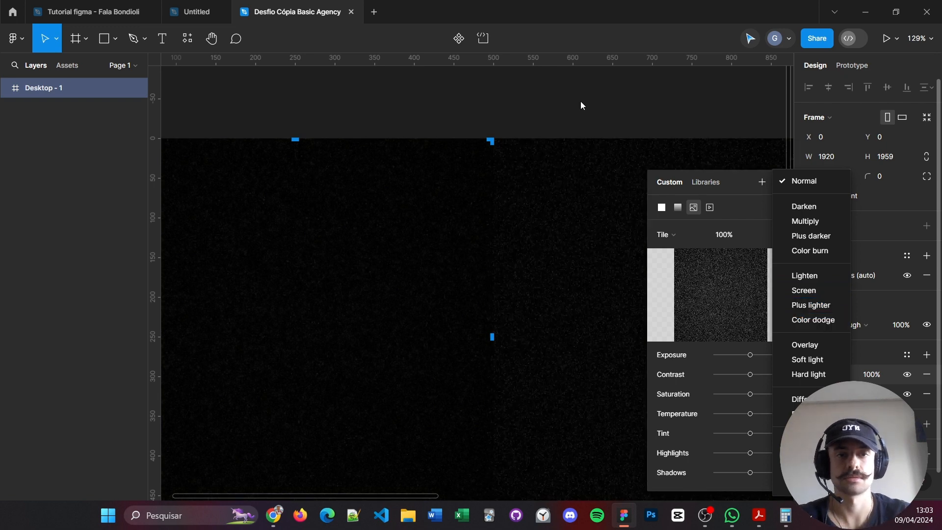
pyautogui.scroll(-10, 593, 115)
pyautogui.click(665, 235)
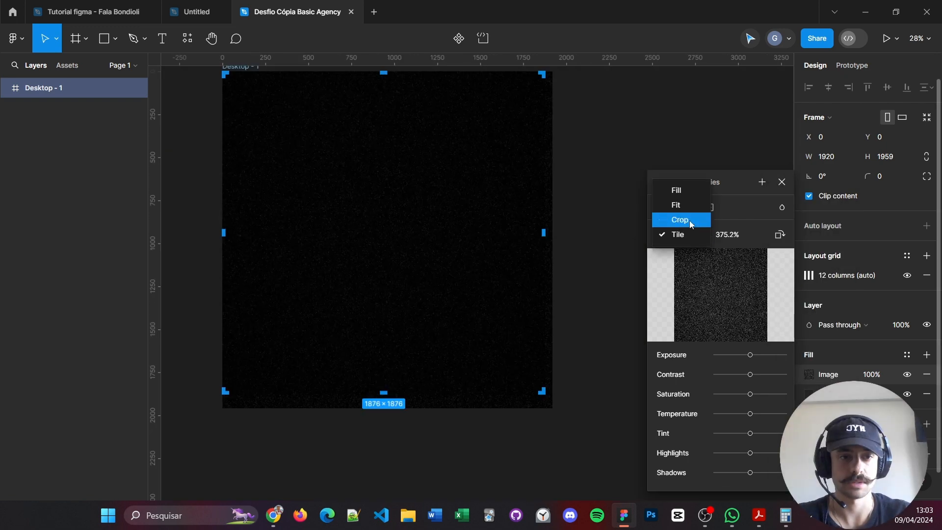
pyautogui.click(686, 191)
pyautogui.scroll(1, 543, 307)
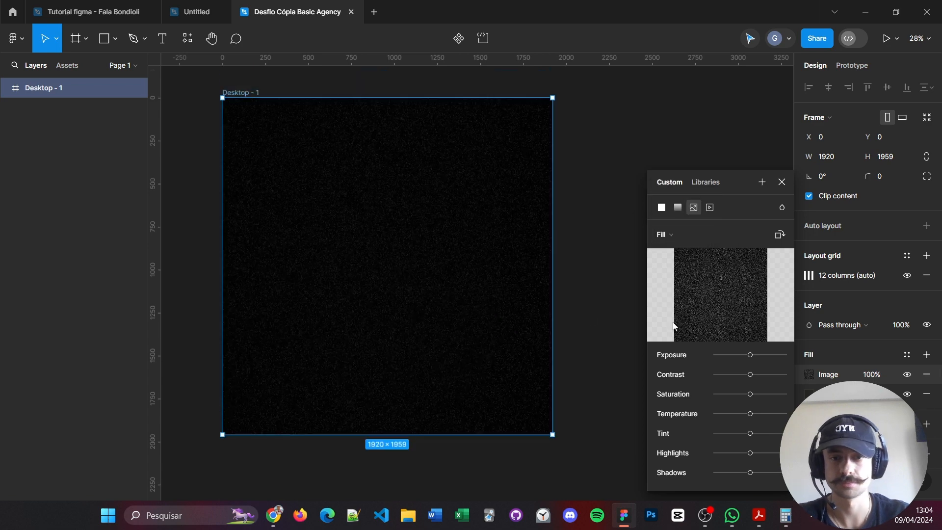
# - Set the blend mode of the frame's noise image fill to Overlay, close the fill settings and deselect the frame
pyautogui.click(782, 207)
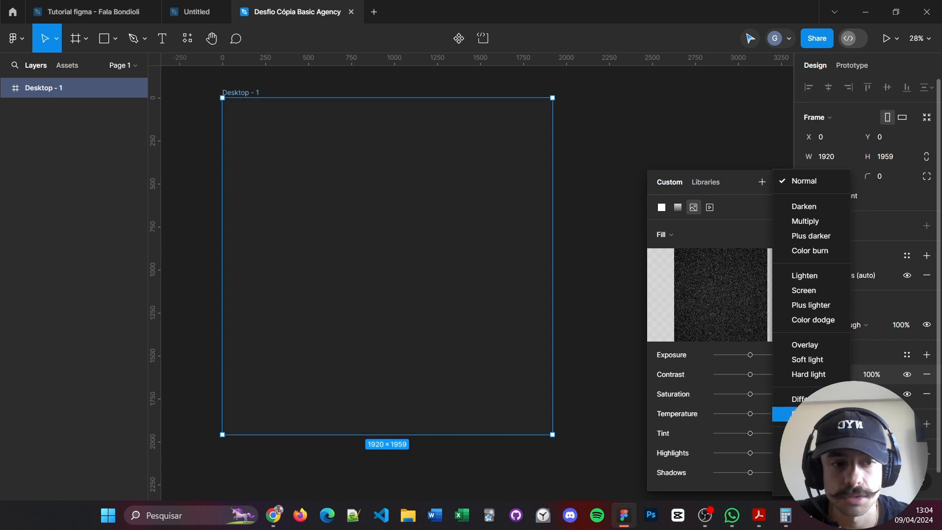
pyautogui.click(816, 345)
pyautogui.scroll(2, 623, 250)
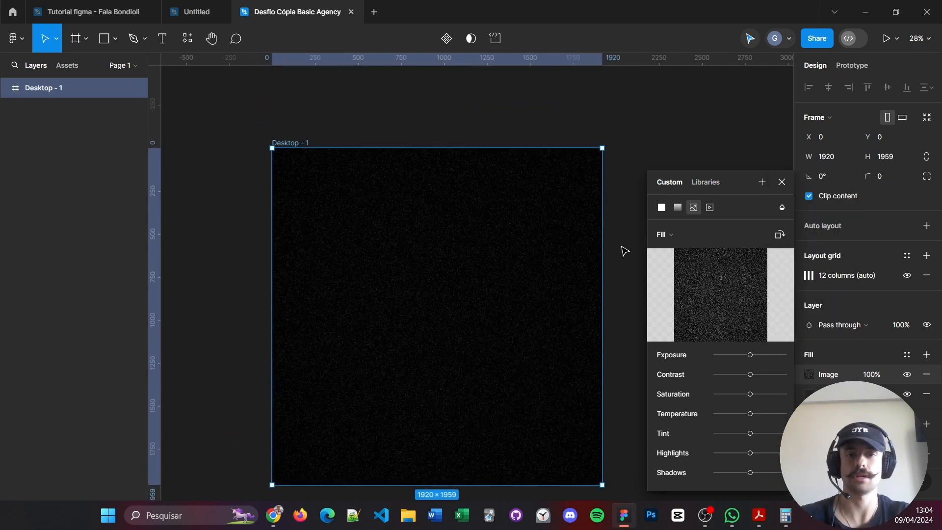
pyautogui.scroll(3, 440, 239)
pyautogui.scroll(8, 440, 239)
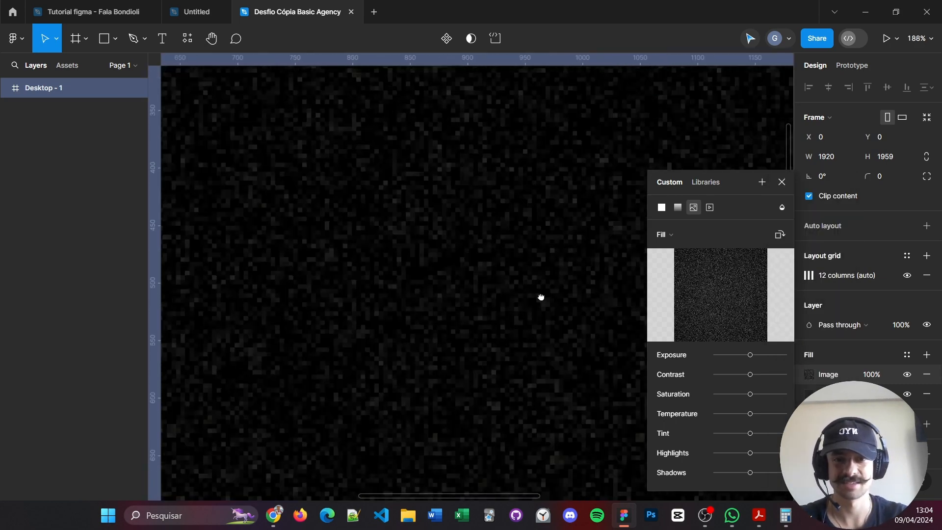
pyautogui.scroll(-6, 434, 234)
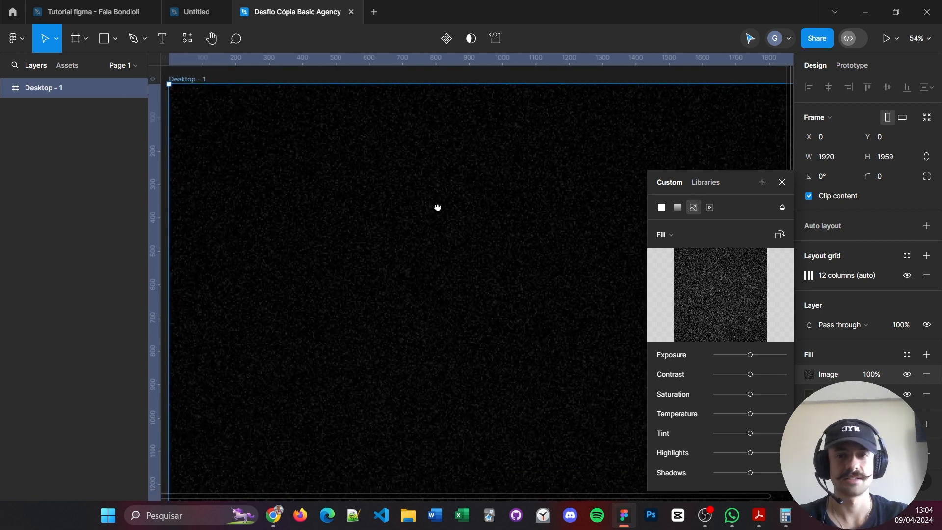
pyautogui.scroll(-4, 447, 227)
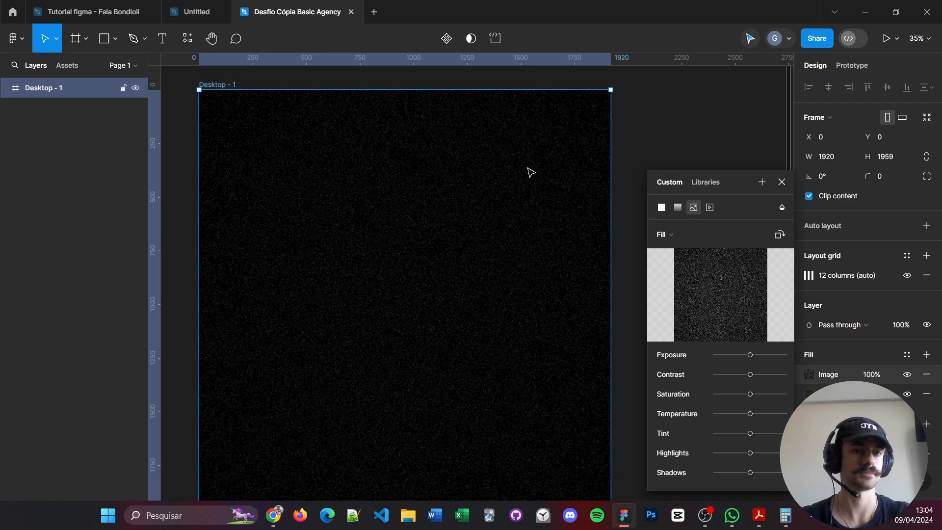
pyautogui.click(782, 182)
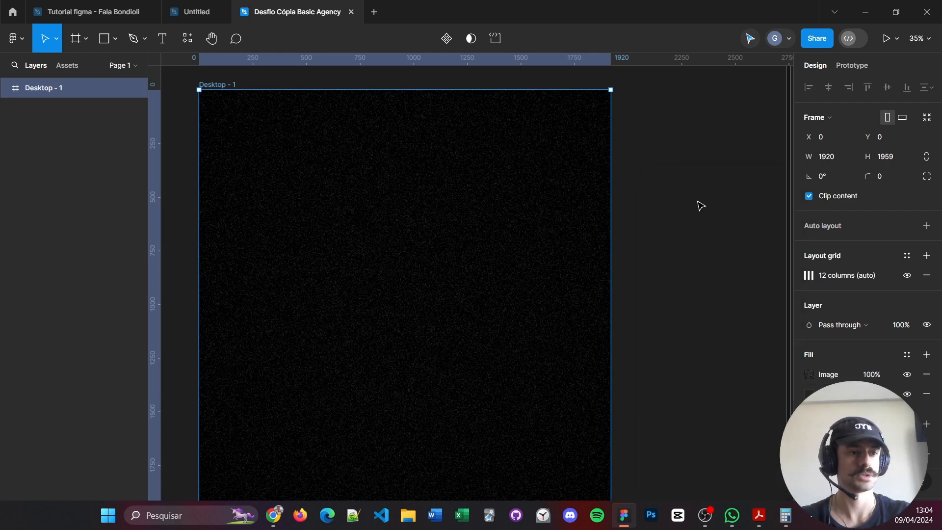
pyautogui.click(691, 205)
pyautogui.hotkey('shift', '1')
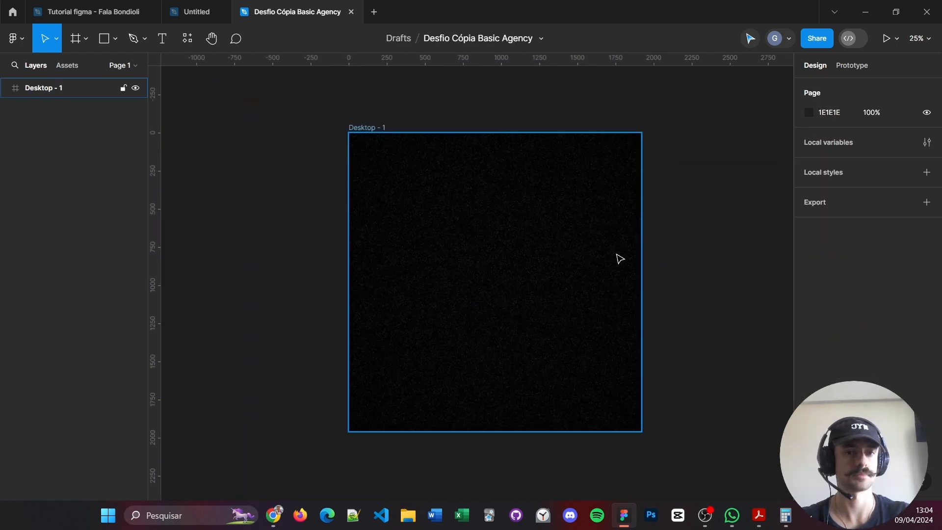
# - Set the opacity of the desktop frame's noise image fill to 30% and deselect the frame
pyautogui.click(512, 263)
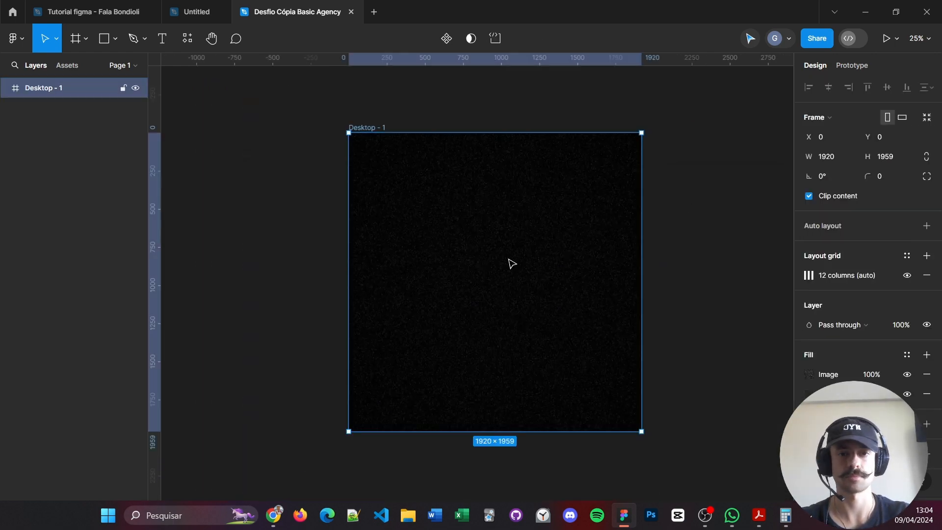
pyautogui.click(856, 375)
pyautogui.click(861, 376)
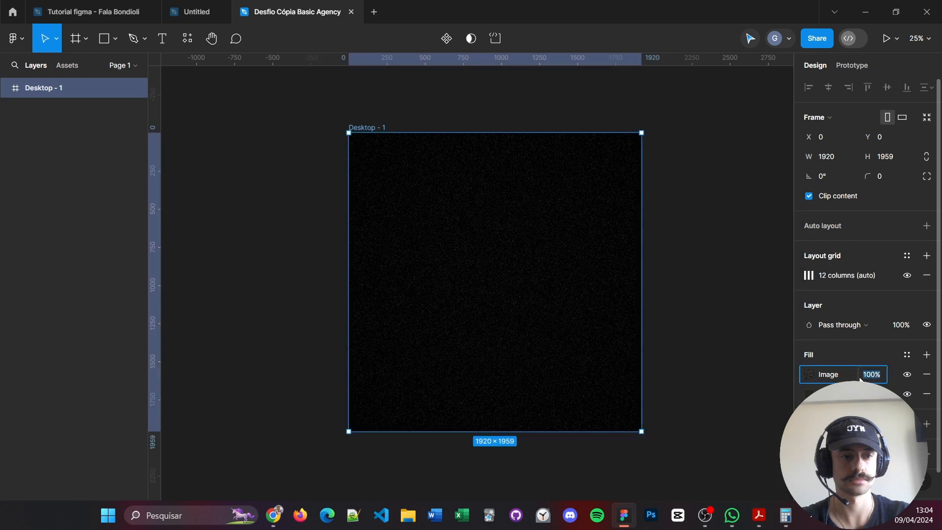
pyautogui.press('Return')
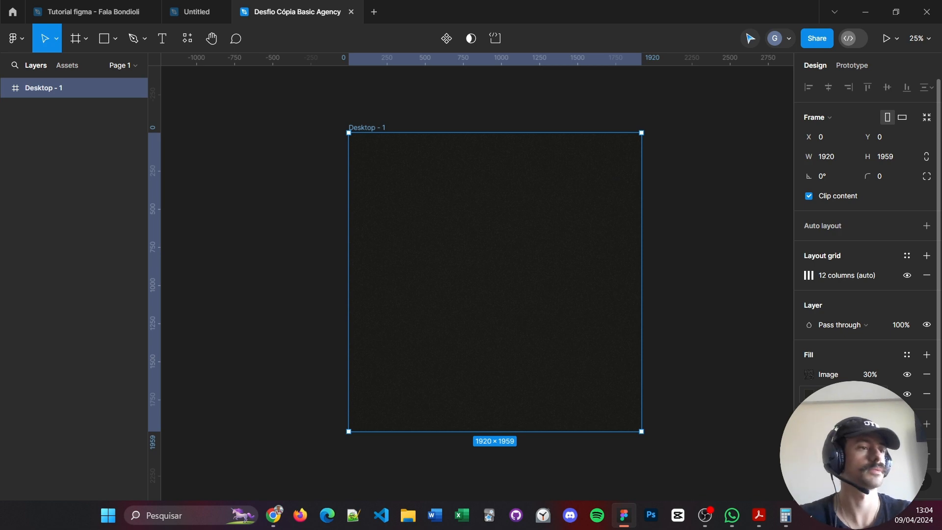
pyautogui.click(705, 271)
pyautogui.moveTo(708, 268); pyautogui.dragTo(670, 322)
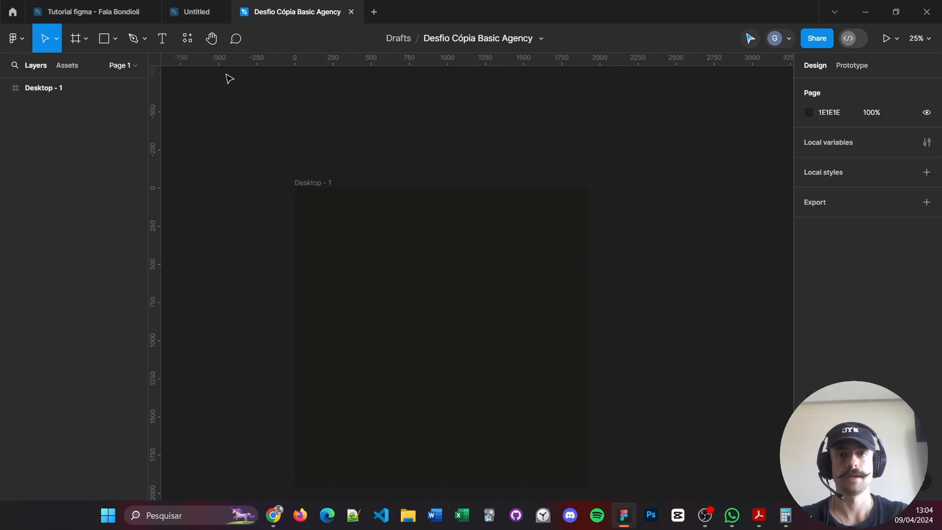
# - Clear the plugin search and run the Builder.io AI-Powered Figma to Code plugin from the recent plugins
pyautogui.click(187, 38)
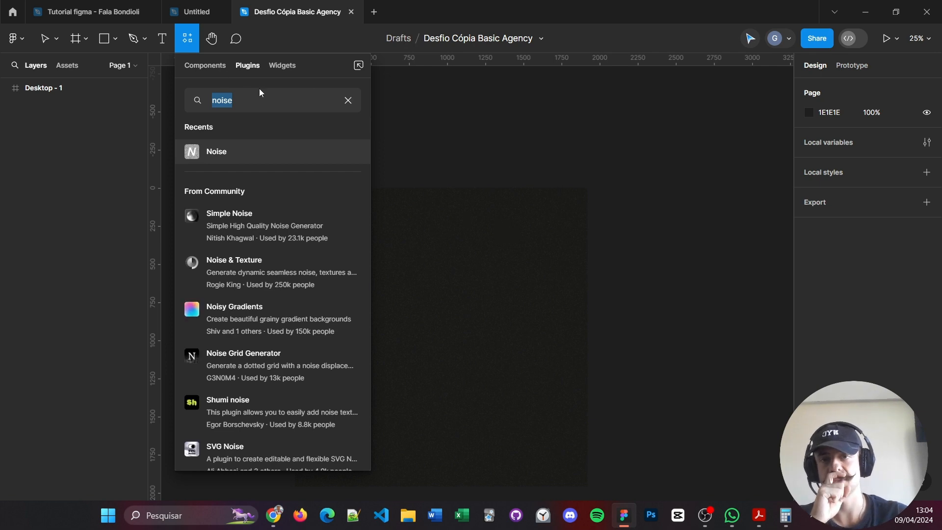
pyautogui.click(348, 100)
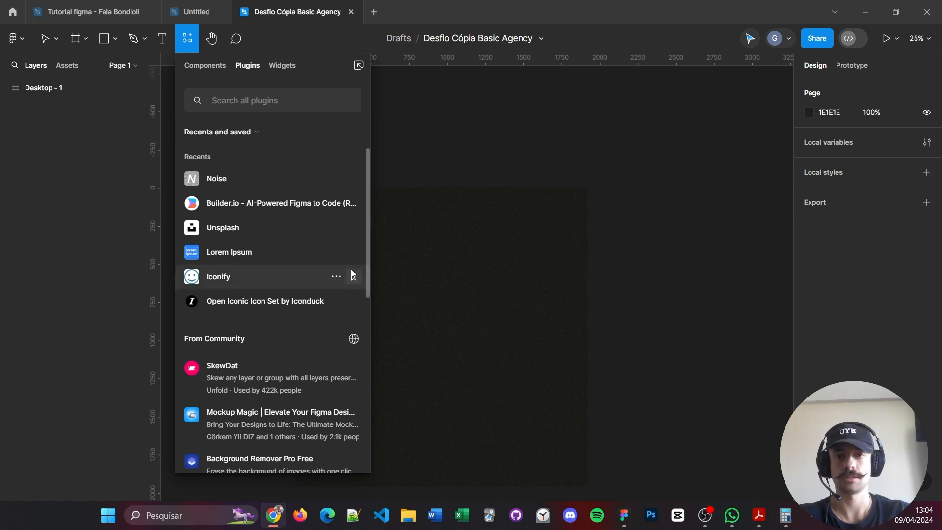
pyautogui.click(292, 201)
pyautogui.moveTo(328, 162); pyautogui.dragTo(591, 142)
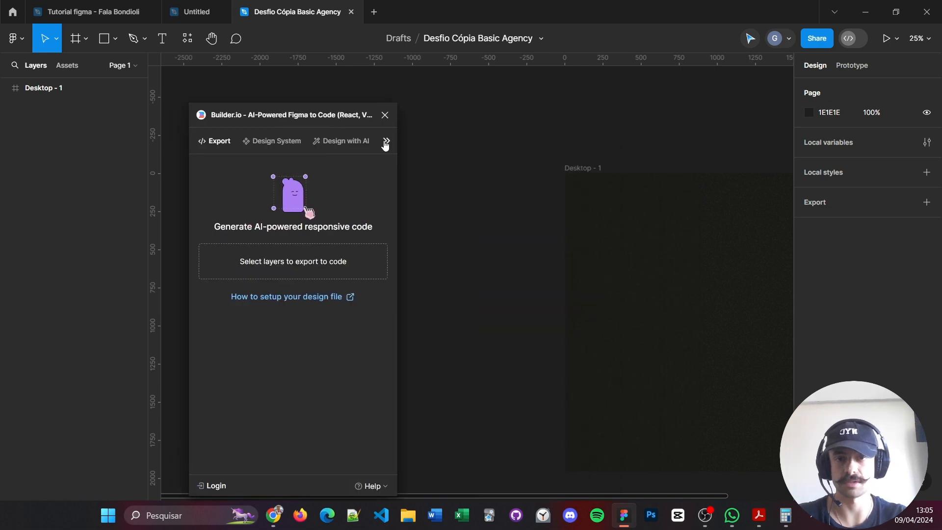
pyautogui.click(386, 142)
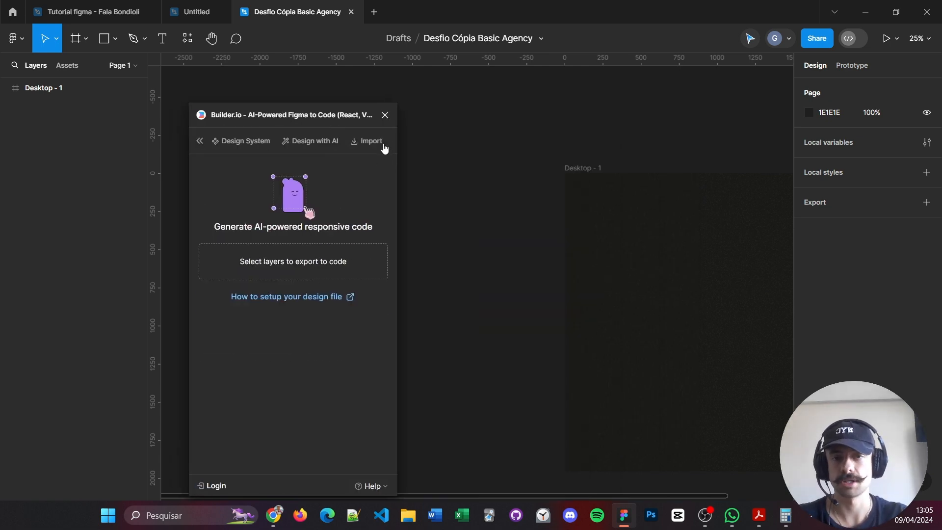
pyautogui.click(378, 143)
pyautogui.click(304, 233)
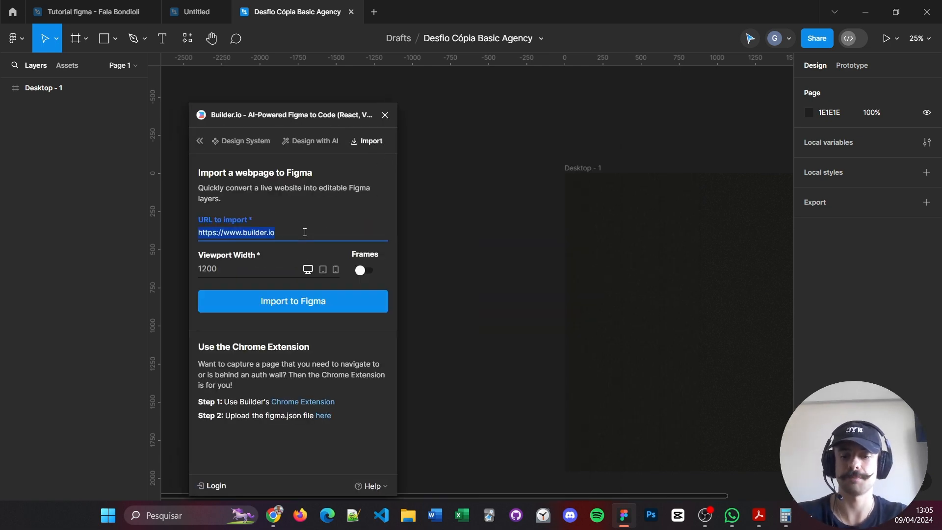
pyautogui.write('https://www.basicagency.com/about')
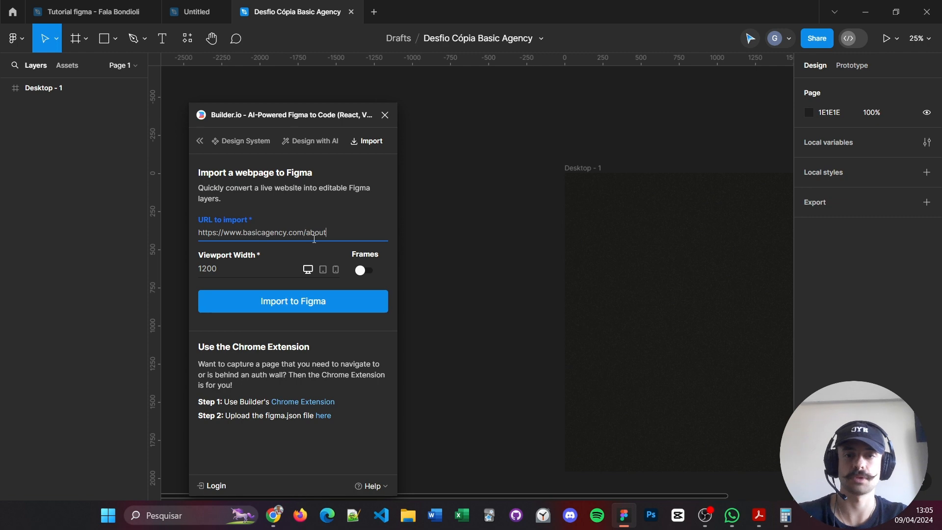
pyautogui.click(290, 309)
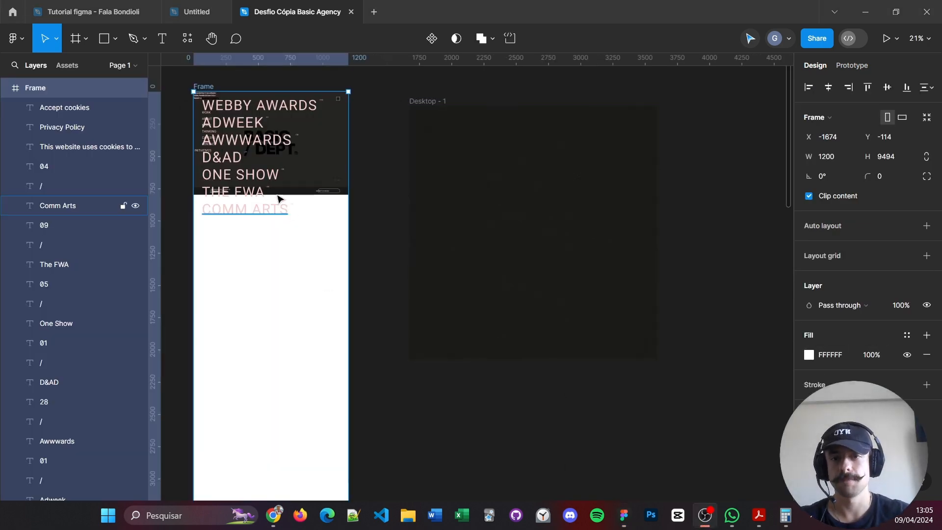
# - Examine the imported webpage frame, including its Awwwards text, and compare it with the Desktop - 1 frame
pyautogui.scroll(1, 291, 280)
pyautogui.scroll(5, 301, 268)
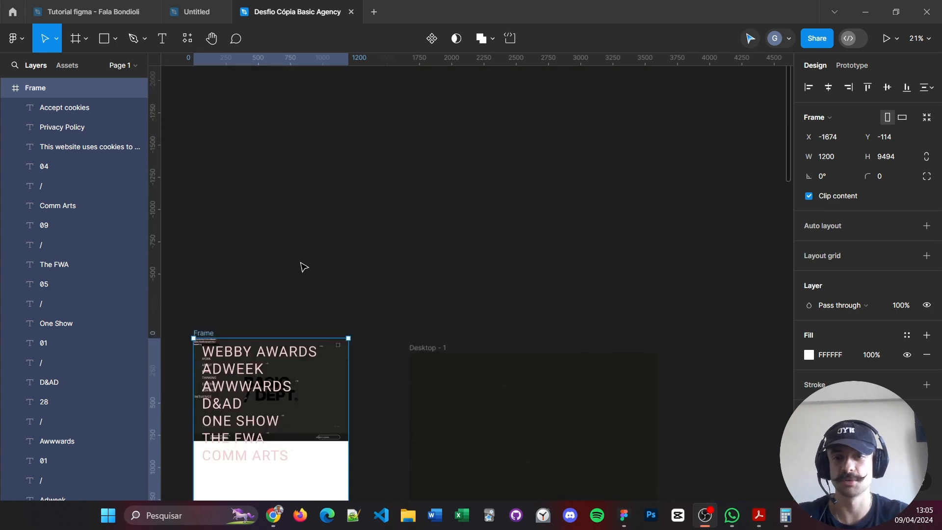
pyautogui.keyDown('ctrl'); pyautogui.scroll(5, 347, 282); pyautogui.keyUp('ctrl')
pyautogui.scroll(-3, 469, 352)
pyautogui.hscroll(-2, 469, 352)
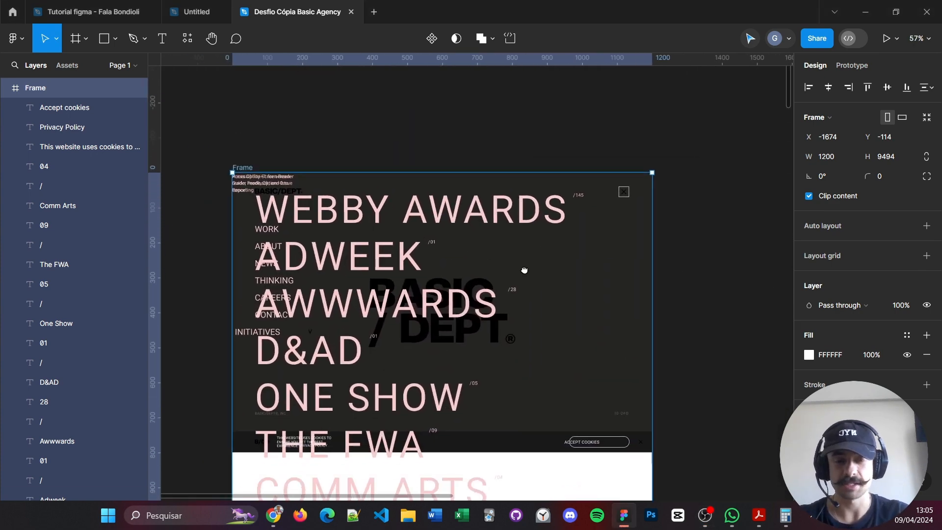
pyautogui.click(360, 300)
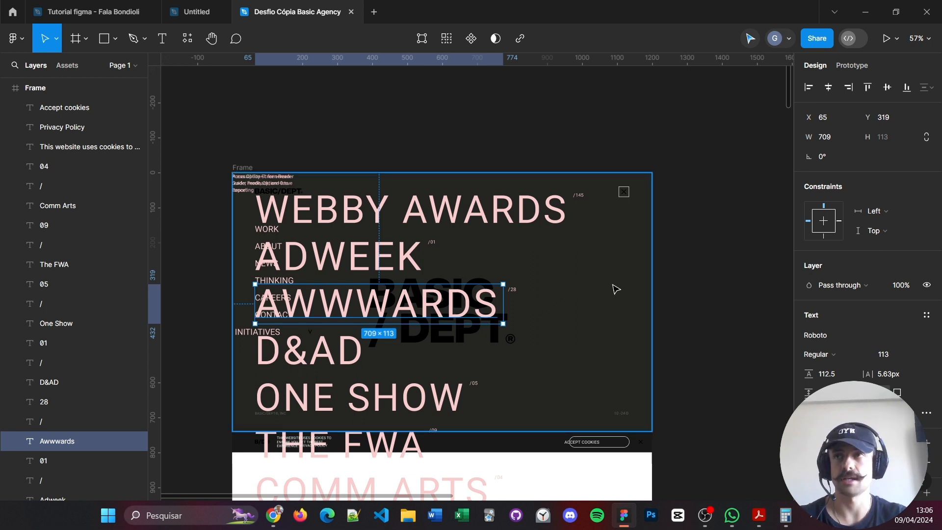
pyautogui.hscroll(8, 700, 302)
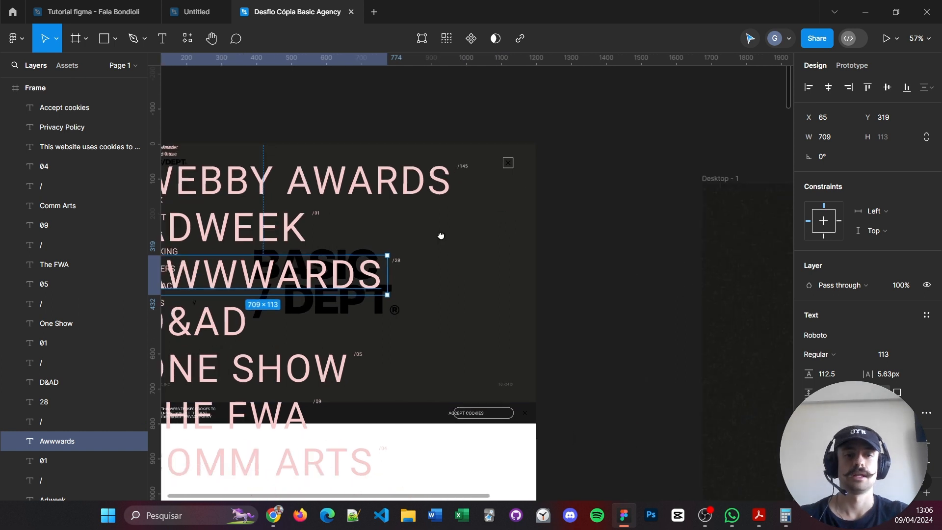
pyautogui.moveTo(511, 261); pyautogui.dragTo(388, 301)
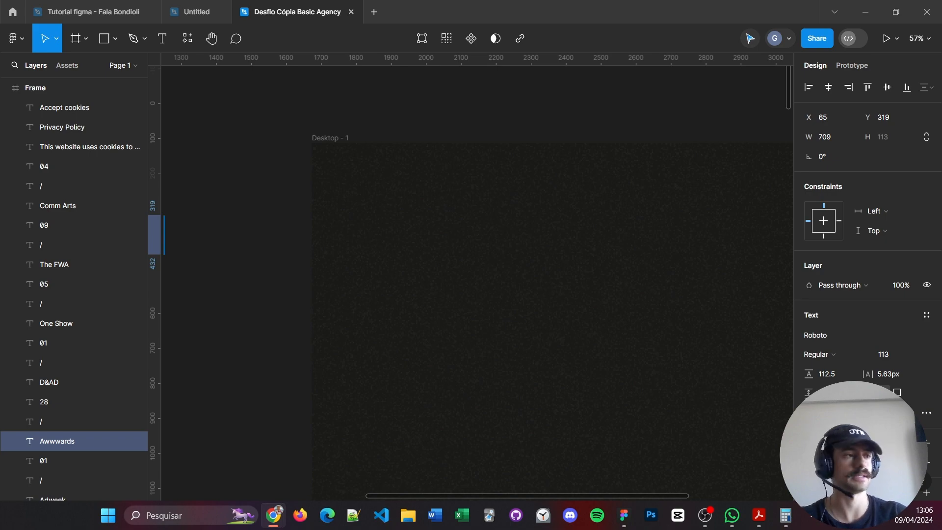
# - Switch to Chrome with the basicagency.com/about page, maximize the window and look through the images listed by Imageye
pyautogui.moveTo(941, 66); pyautogui.dragTo(448, 33)
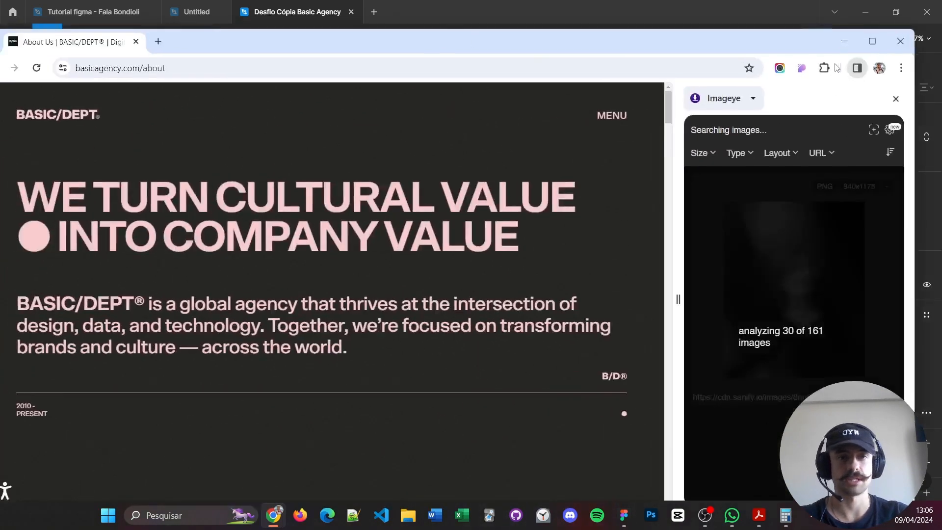
pyautogui.click(869, 43)
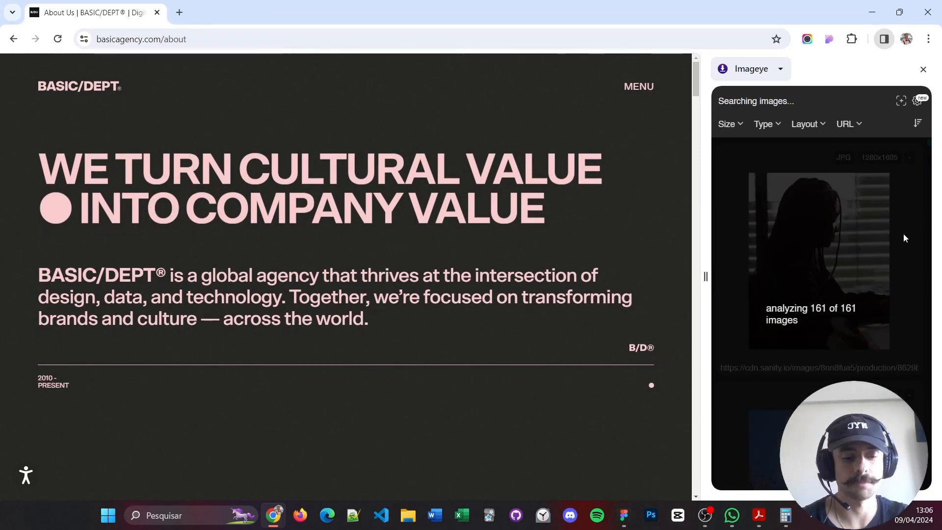
pyautogui.scroll(-15, 887, 243)
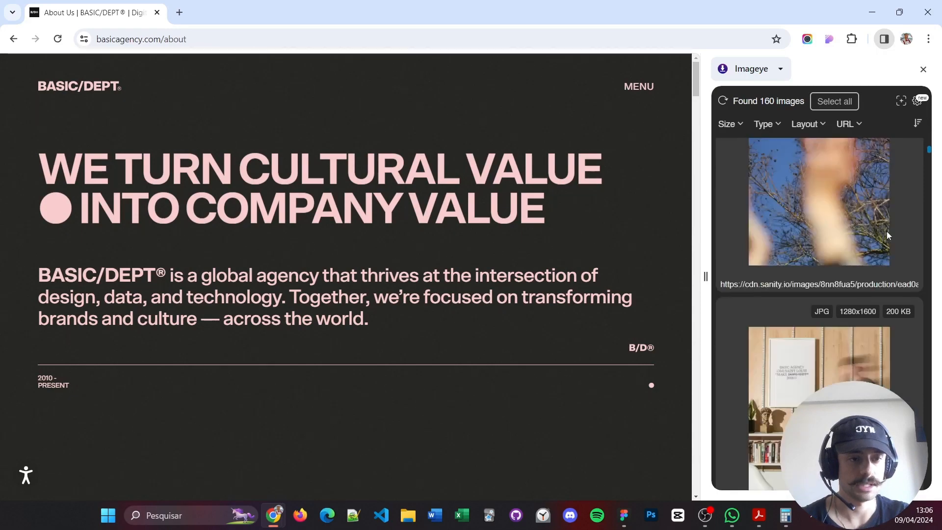
pyautogui.scroll(-5, 890, 239)
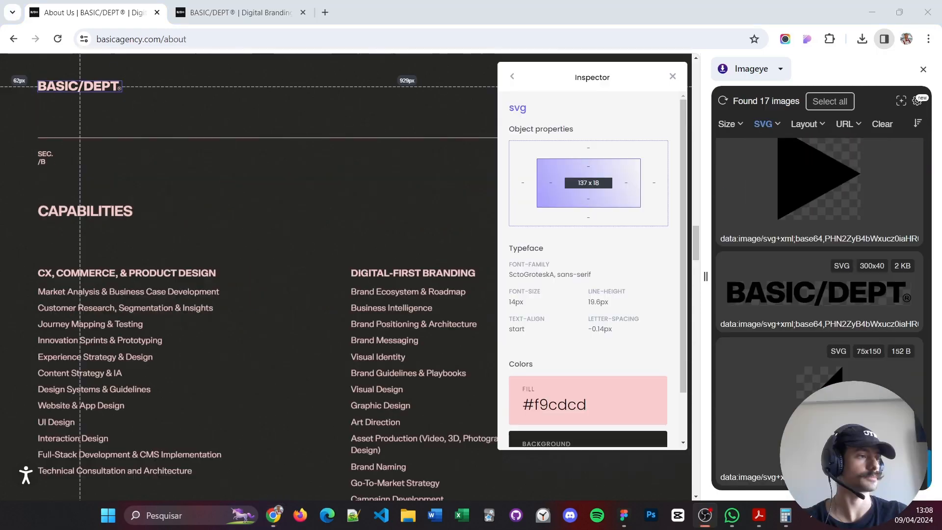
# - Download the 300x40 BASIC/DEPT logo SVG from Imageye and save it as "logo menu"
pyautogui.moveTo(878, 290)
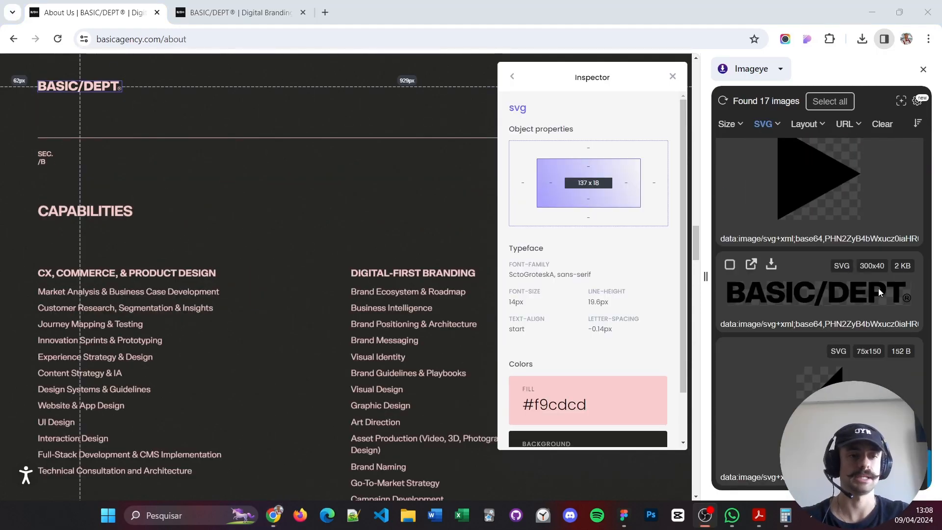
pyautogui.click(771, 266)
pyautogui.click(792, 304)
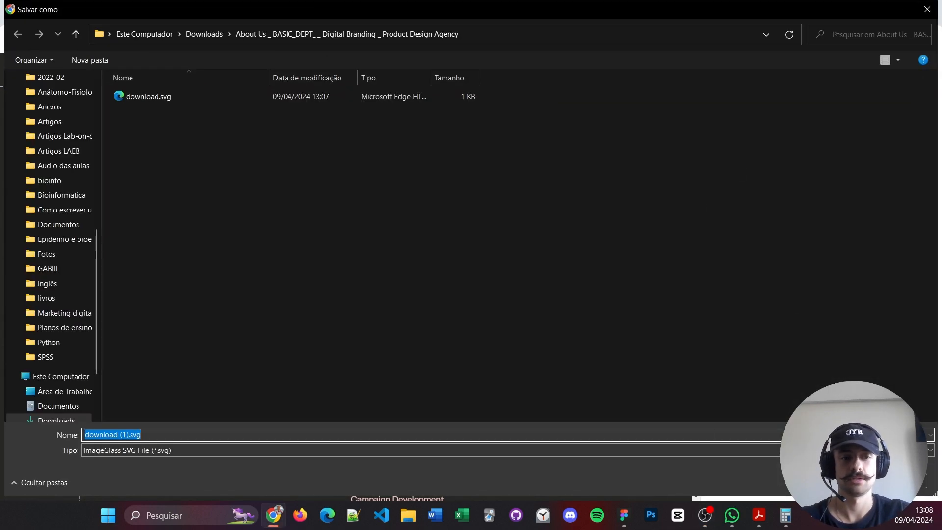
pyautogui.write('logo')
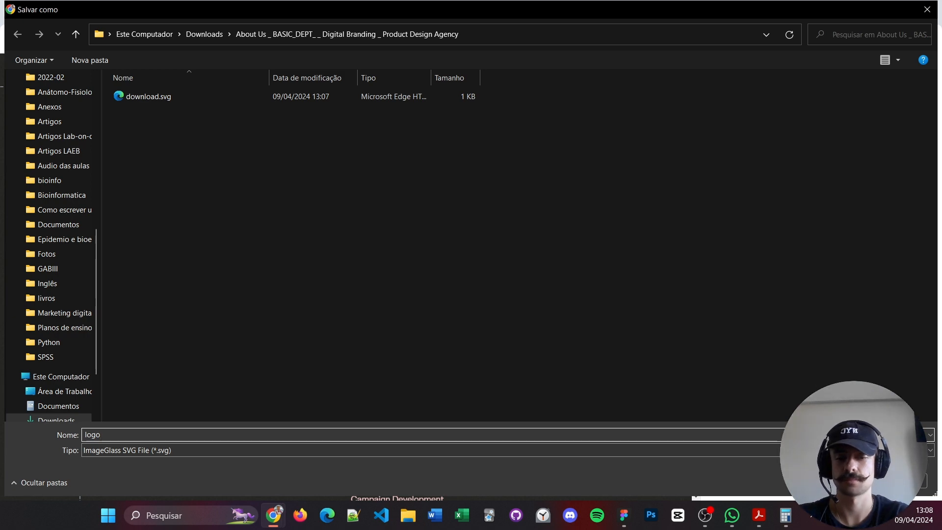
pyautogui.write(' menu')
pyautogui.press('Return')
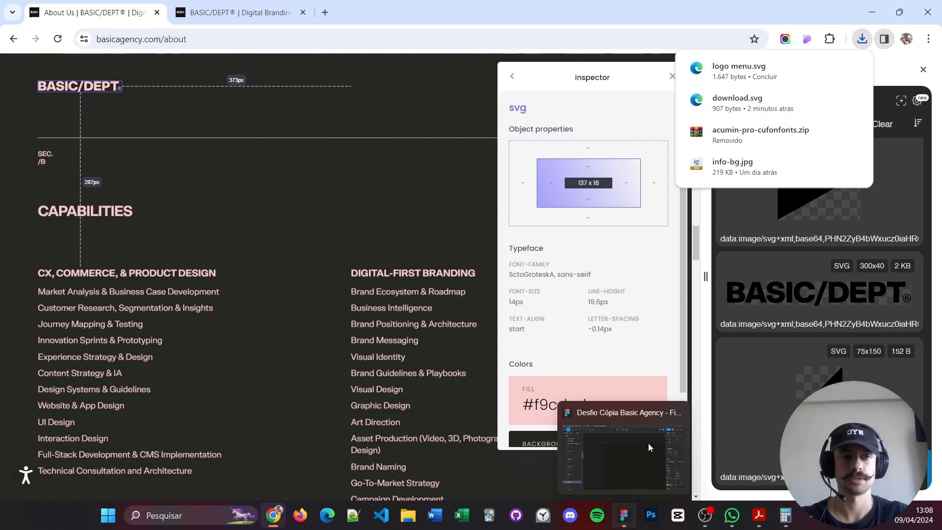
# - Switch back to Figma, insert logo menu.svg from the downloads into the Desktop - 1 frame and move it to about X 145, Y 86
pyautogui.click(628, 517)
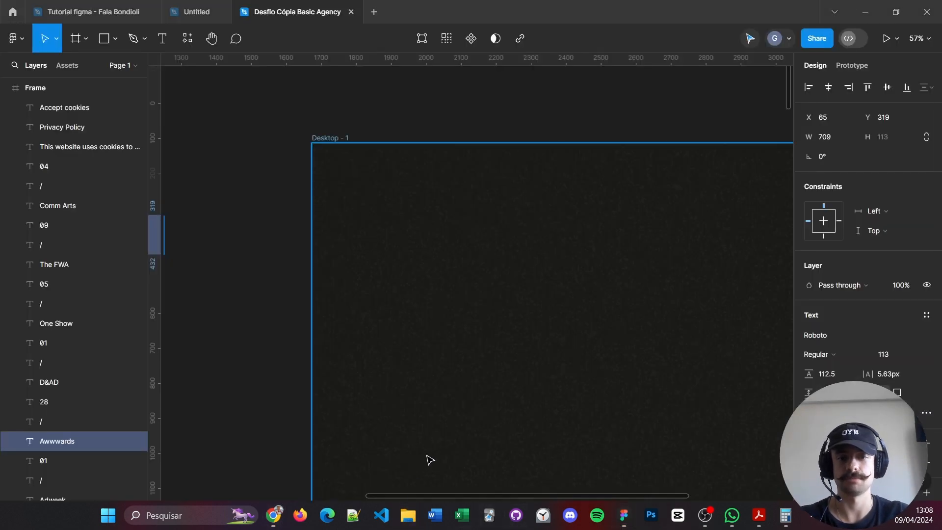
pyautogui.press('super+e')
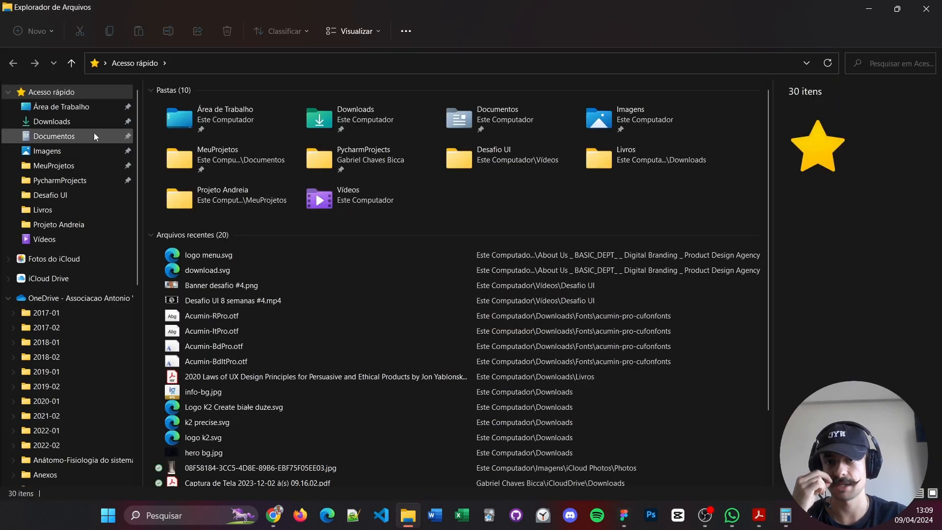
pyautogui.click(77, 128)
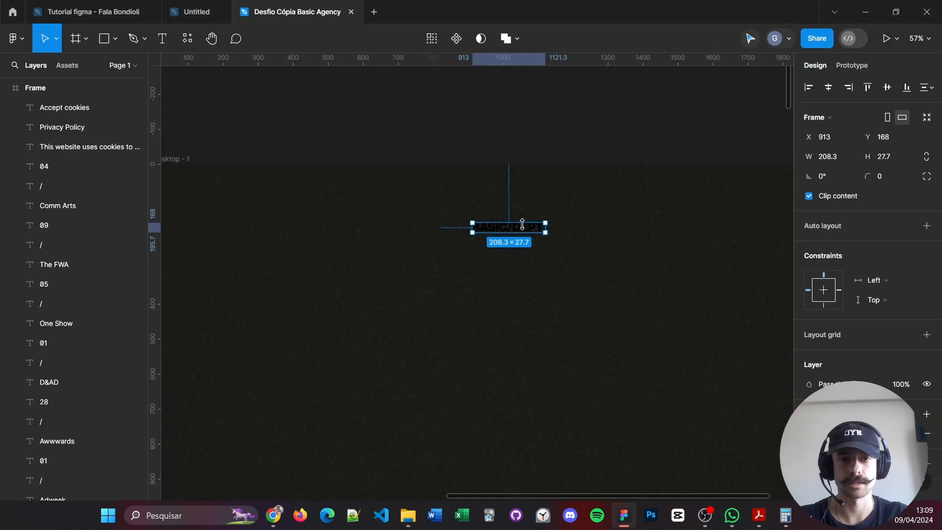
pyautogui.moveTo(510, 227); pyautogui.dragTo(242, 200)
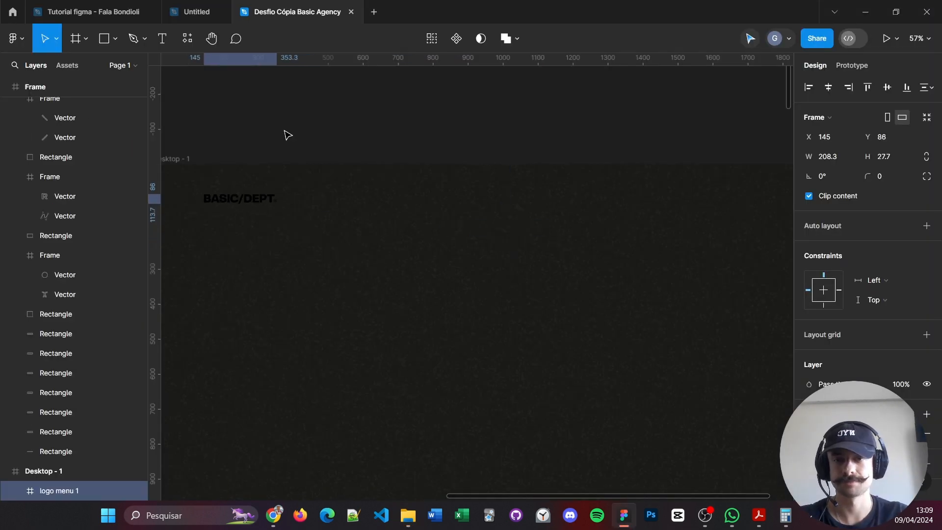
# - Shift the BASIC/DEPT logo to X 147, check the About Us reference page in Chrome and return to the selected logo in Figma
pyautogui.moveTo(384, 147); pyautogui.dragTo(442, 145)
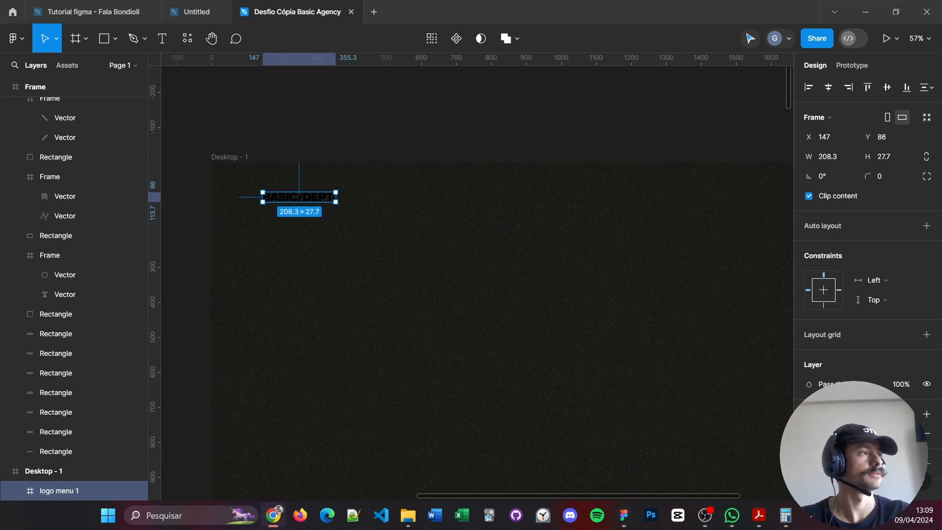
pyautogui.moveTo(273, 515)
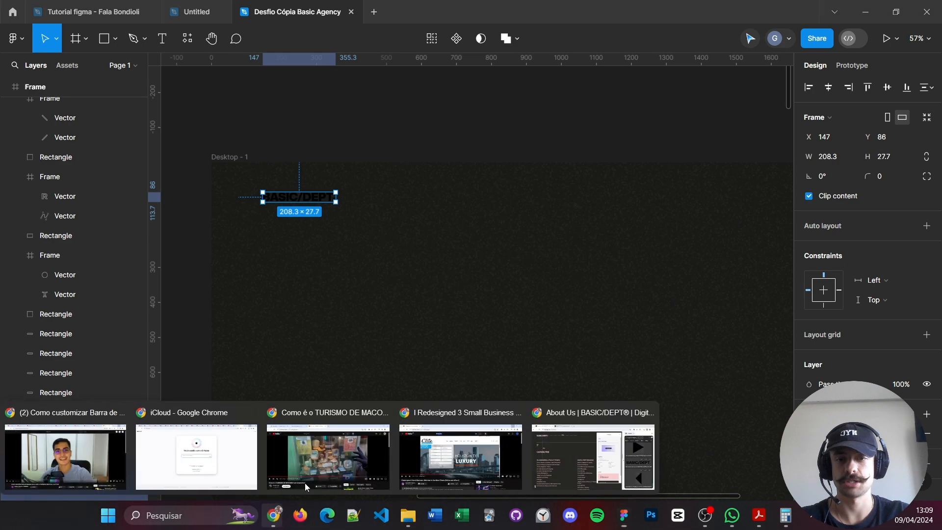
pyautogui.click(586, 467)
pyautogui.hotkey('alt', 'Tab')
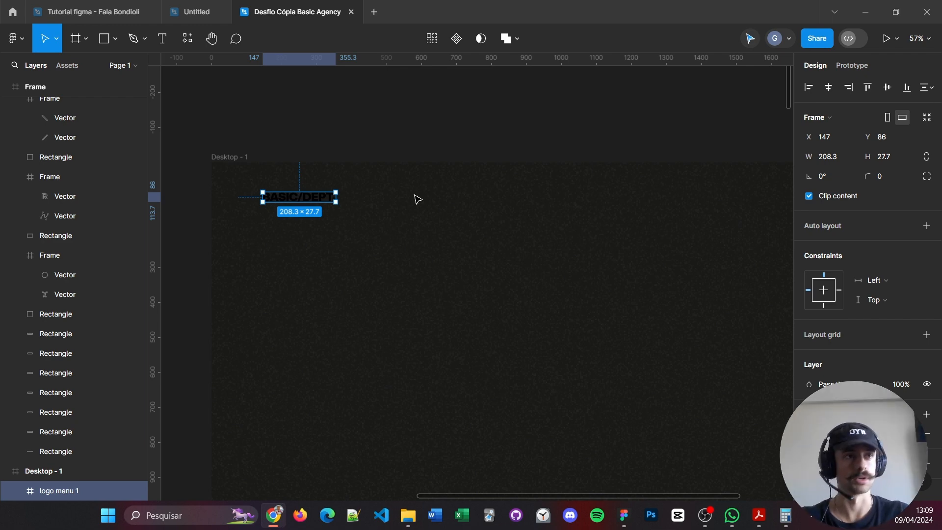
pyautogui.click(310, 219)
pyautogui.click(307, 201)
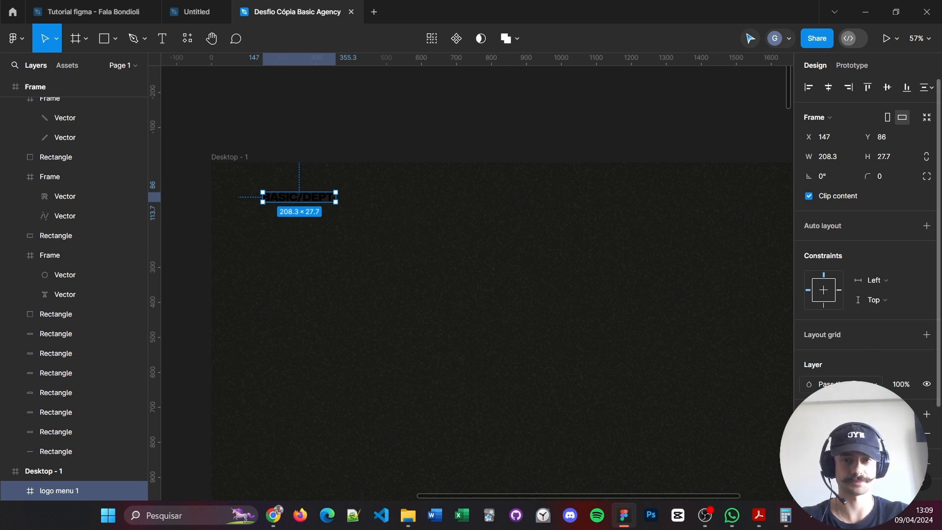
# - Try to recolour the logo by setting the logo menu 1 frame's fill to F9CDCD, and undo the fill change
pyautogui.click(809, 433)
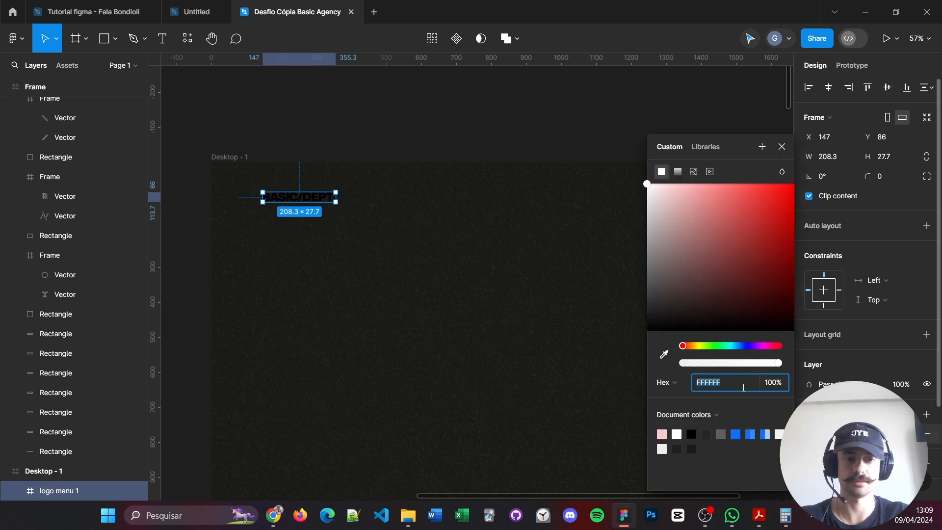
pyautogui.write('f9cdcd')
pyautogui.press('Return')
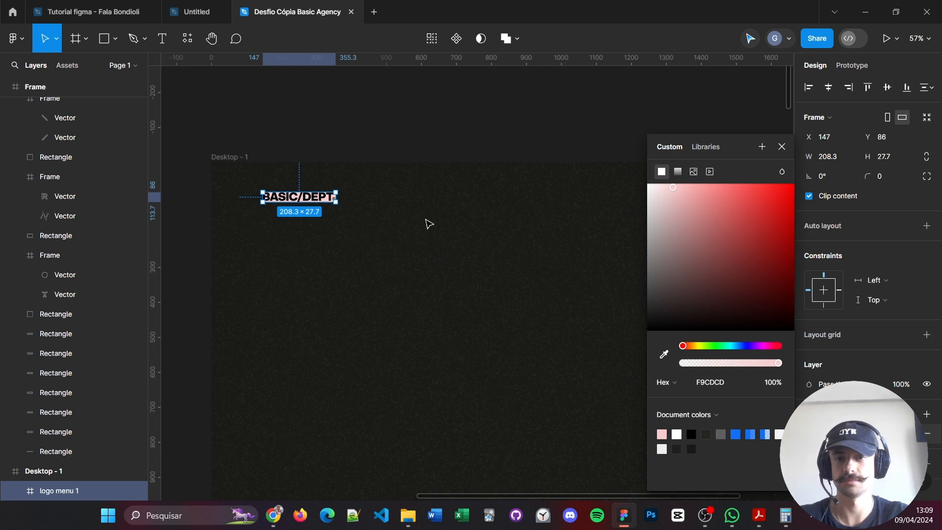
pyautogui.click(429, 224)
pyautogui.click(329, 202)
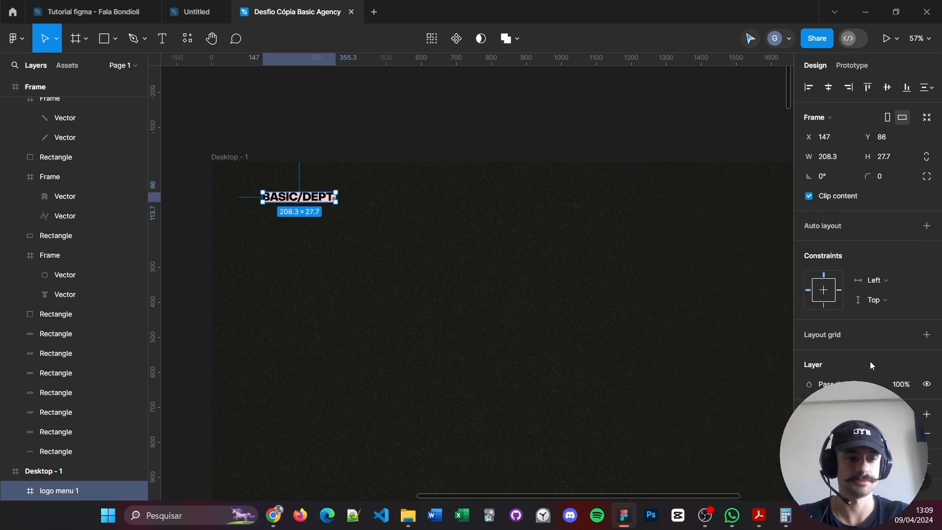
pyautogui.press('Escape')
pyautogui.click(322, 203)
pyautogui.click(428, 290)
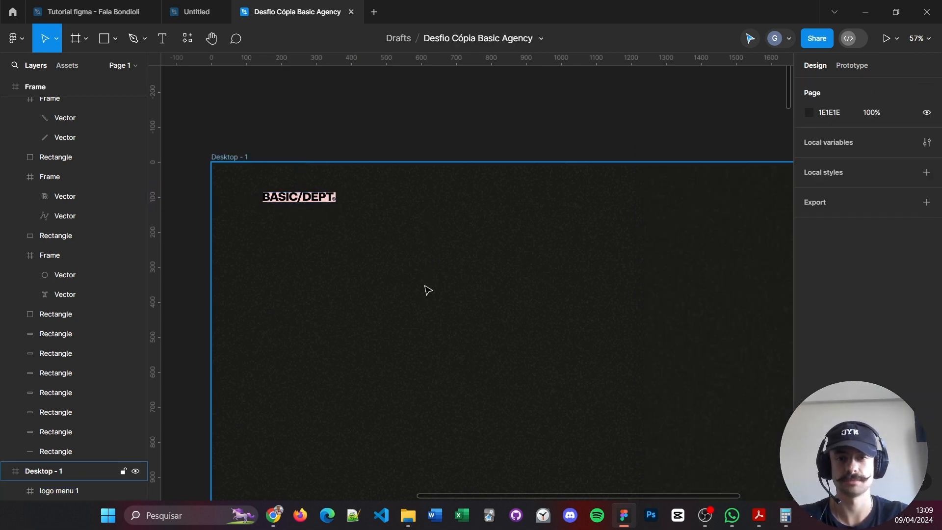
pyautogui.hotkey('ctrl', 'z')
pyautogui.hotkey('ctrl', 'z')
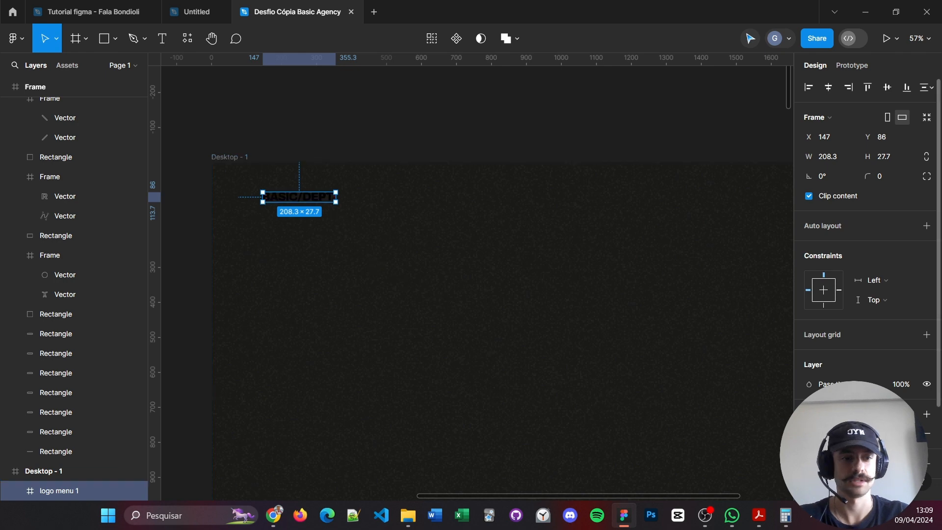
# - Recolour the logo's black vector shapes to F9CDCD through the selection colors of logo menu 1
pyautogui.scroll(-3, 834, 397)
pyautogui.click(808, 394)
pyautogui.click(723, 384)
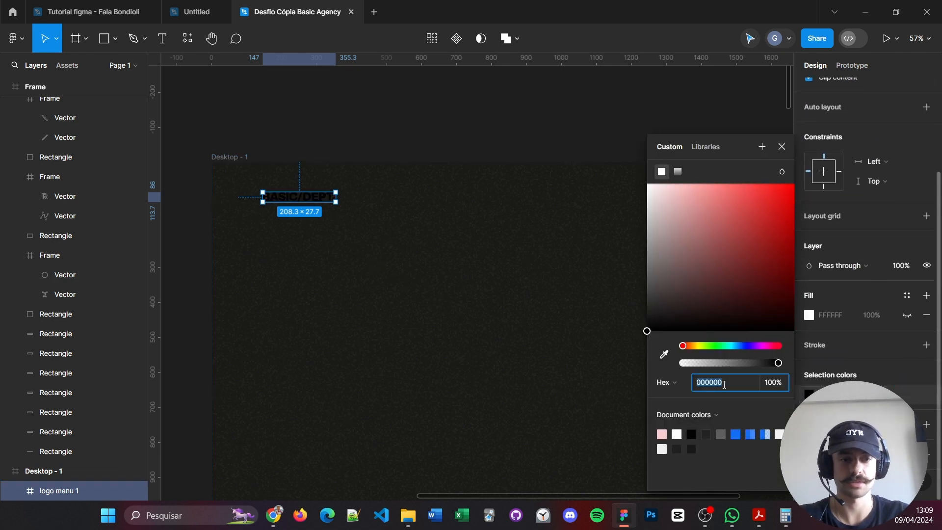
pyautogui.write('f9cdcd')
pyautogui.press('Return')
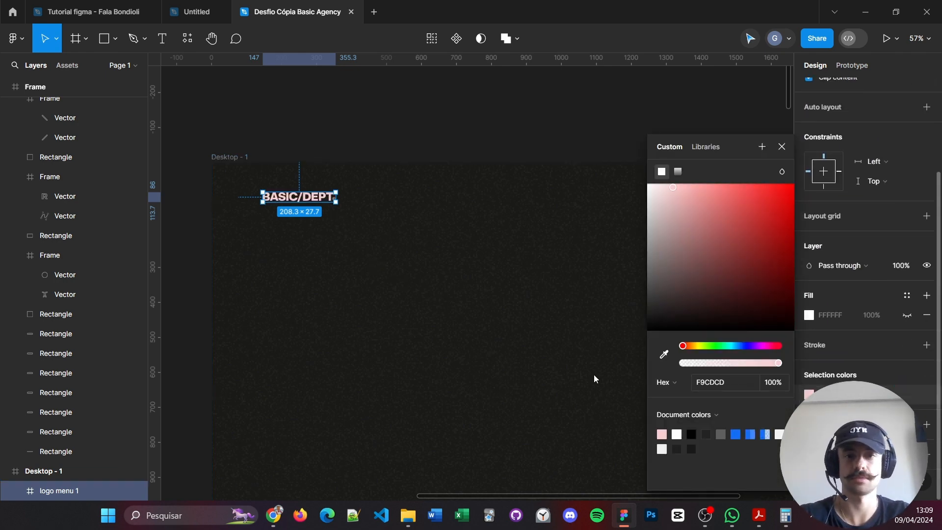
pyautogui.click(325, 331)
# - Examine the vector layers inside logo menu 1, collapse the layer and deselect it
pyautogui.click(60, 490)
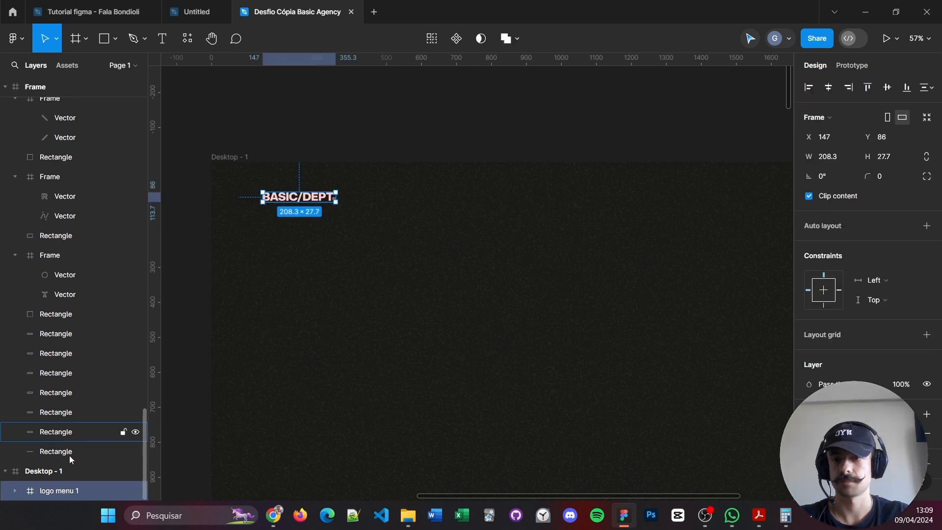
pyautogui.click(15, 491)
pyautogui.scroll(-2, 65, 472)
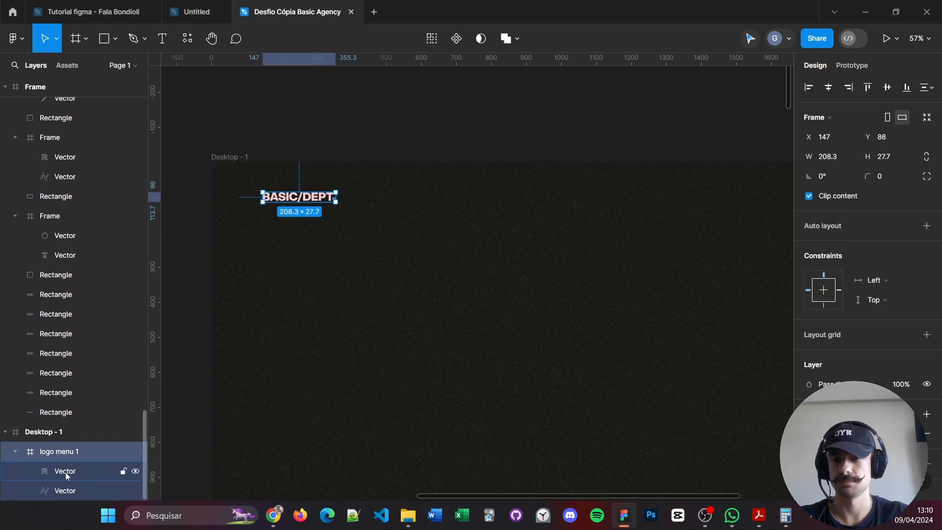
pyautogui.click(16, 451)
pyautogui.click(451, 375)
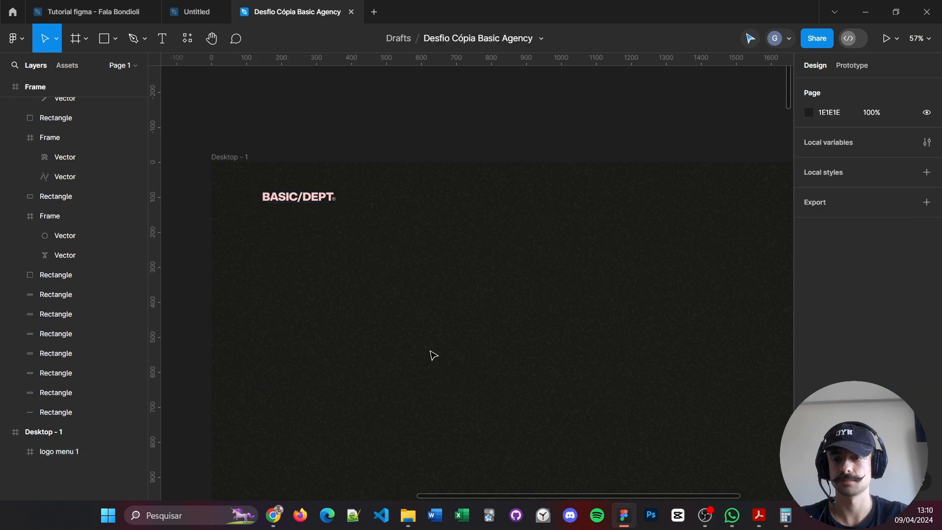
# - Compare the logo with the reference page and reduce it proportionally to a width of 165.3
pyautogui.moveTo(429, 252); pyautogui.dragTo(430, 259)
pyautogui.moveTo(477, 317); pyautogui.dragTo(445, 336)
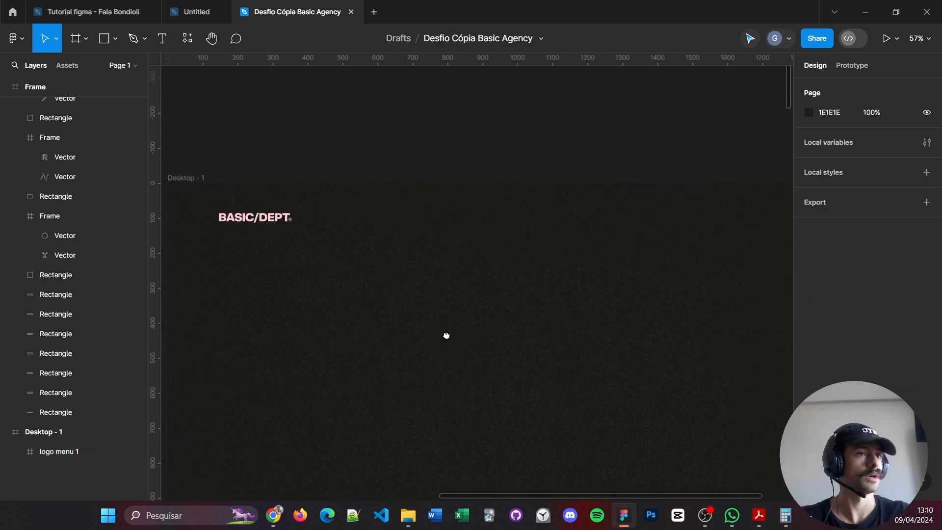
pyautogui.hotkey('alt', 'Tab')
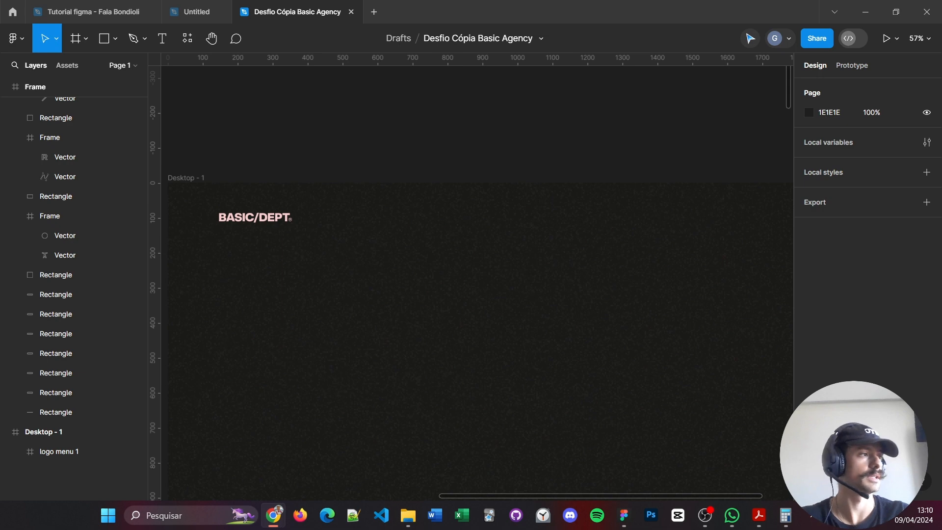
pyautogui.click(283, 223)
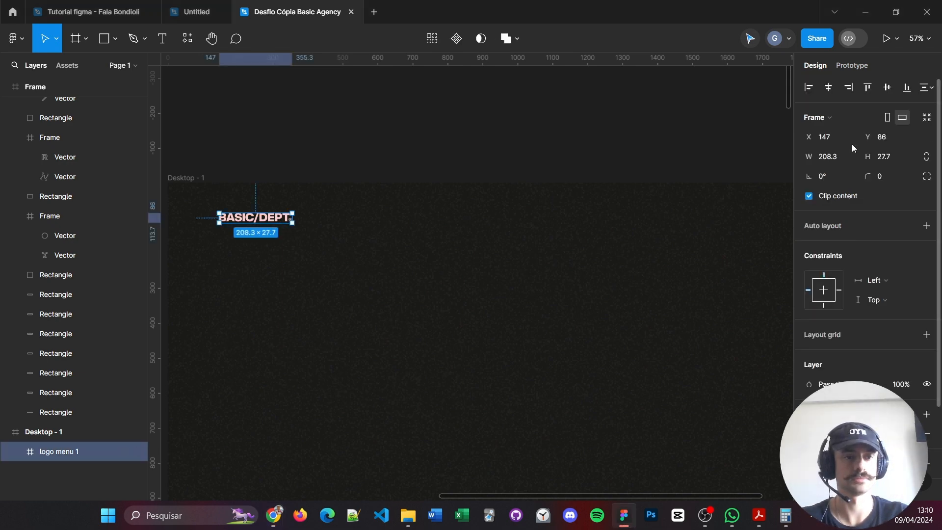
pyautogui.click(846, 159)
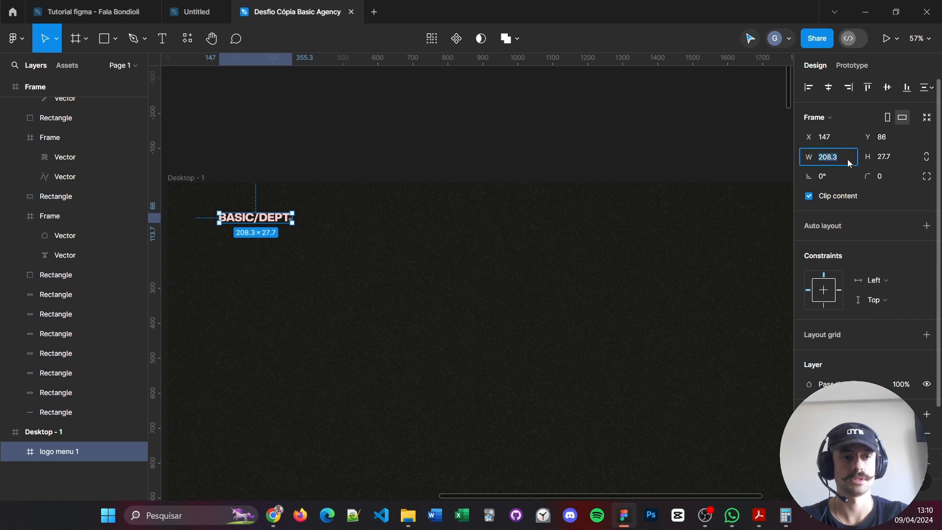
pyautogui.press('Down')
pyautogui.press('Down')
pyautogui.press('Down')
pyautogui.press('Down')
pyautogui.press('Down')
pyautogui.press('Down')
pyautogui.press('Down')
pyautogui.press('Down')
pyautogui.press('Down')
pyautogui.press('Down')
pyautogui.press('Down')
pyautogui.press('Down')
pyautogui.press('Down')
pyautogui.press('Down')
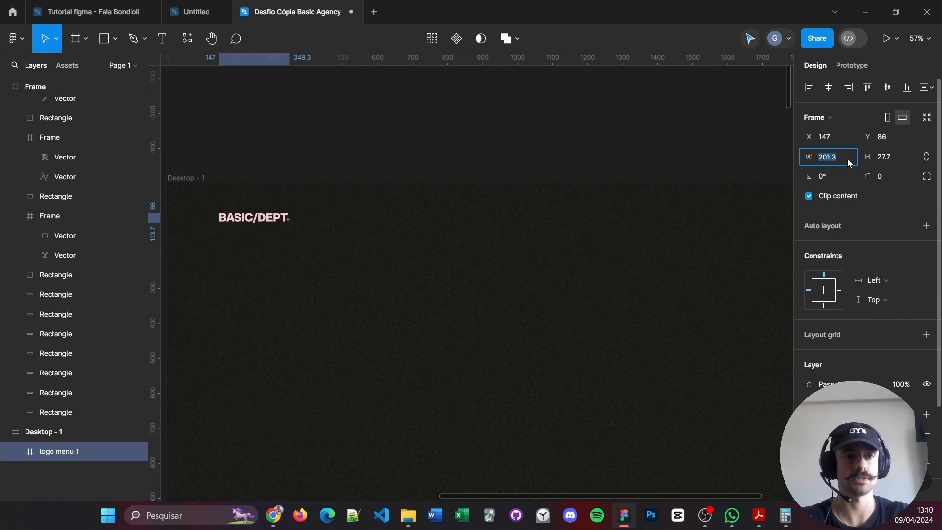
pyautogui.press('Down')
pyautogui.press('Down')
pyautogui.press('Down')
pyautogui.press('Down')
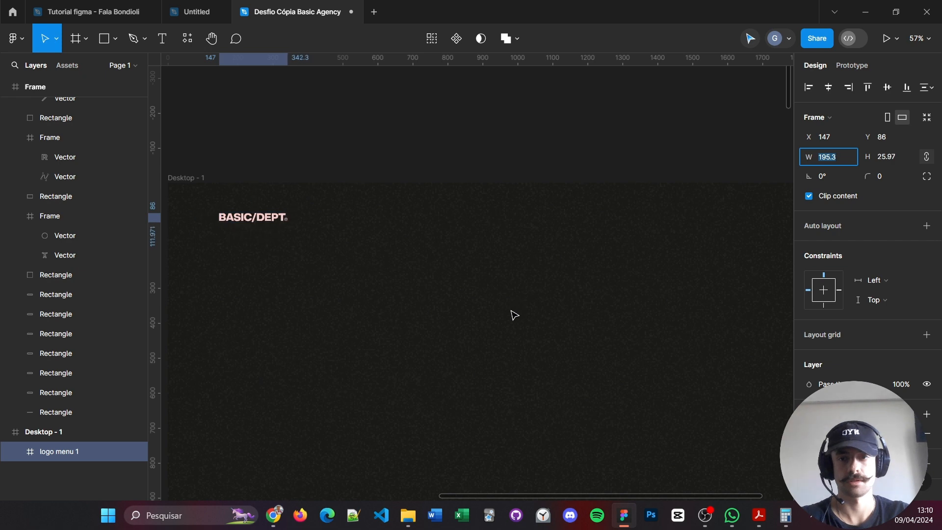
pyautogui.press('Down')
pyautogui.press('Down')
pyautogui.press('Down')
pyautogui.press('Down')
pyautogui.press('Down')
pyautogui.press('Down')
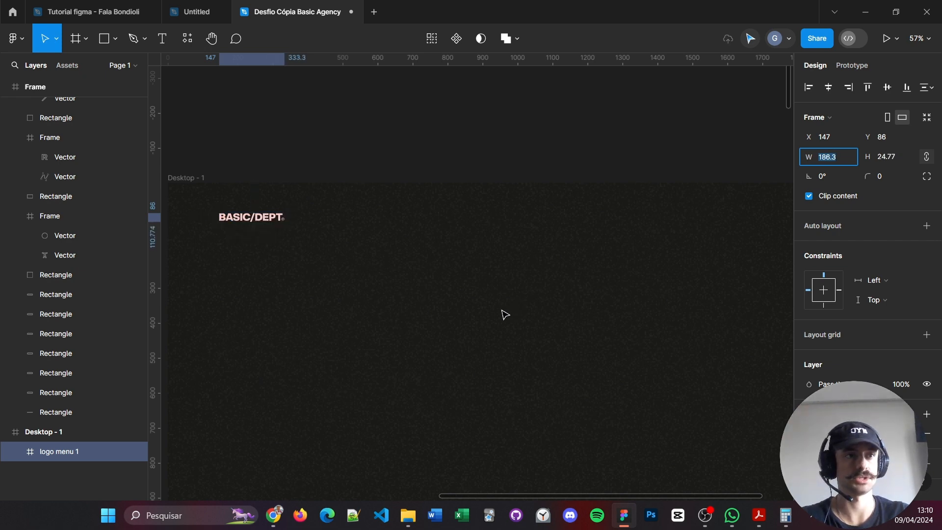
pyautogui.press('Down')
pyautogui.press('Down')
pyautogui.press('Down')
pyautogui.press('Down')
pyautogui.press('Down')
pyautogui.press('Down')
pyautogui.press('Down')
pyautogui.press('Down')
pyautogui.press('Down')
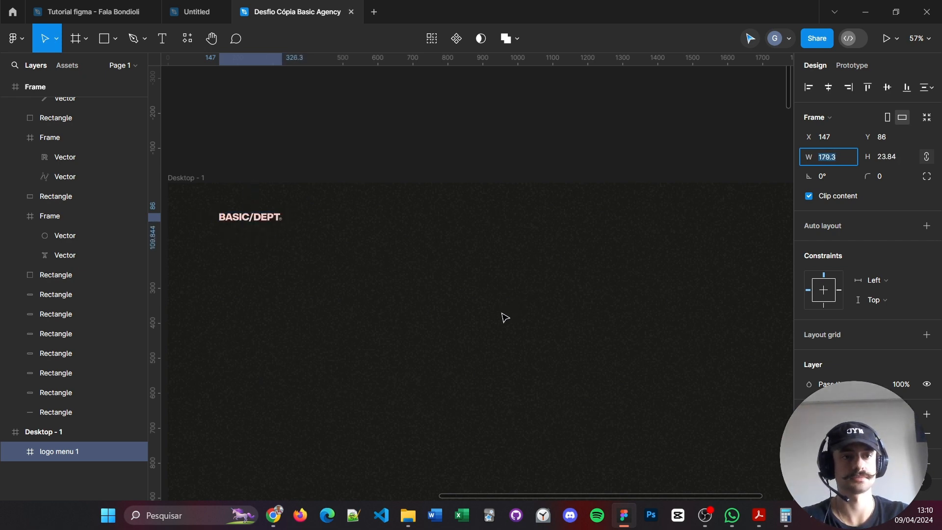
pyautogui.press('Down')
pyautogui.press('Down')
pyautogui.press('Down')
pyautogui.press('Down')
pyautogui.press('Down')
pyautogui.press('Down')
pyautogui.press('Down')
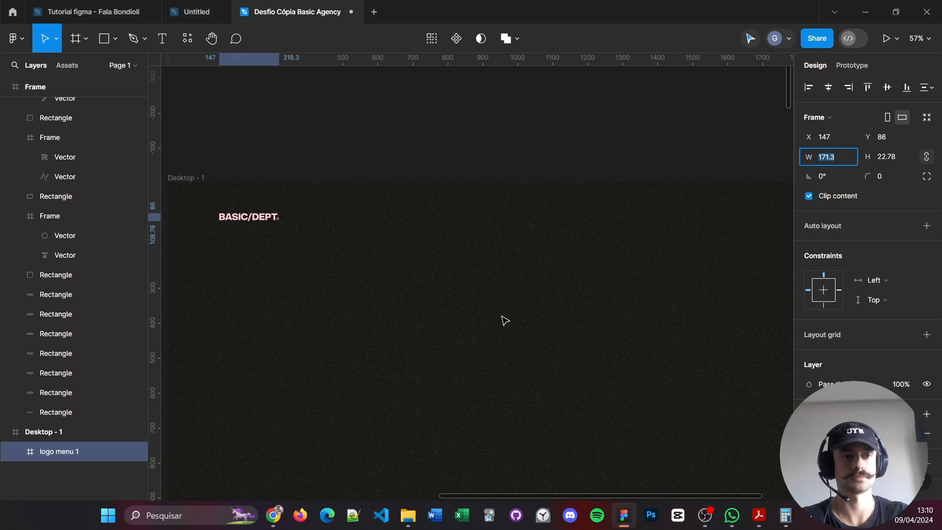
pyautogui.press('Down')
pyautogui.press('Down')
pyautogui.press('Down')
pyautogui.press('Down')
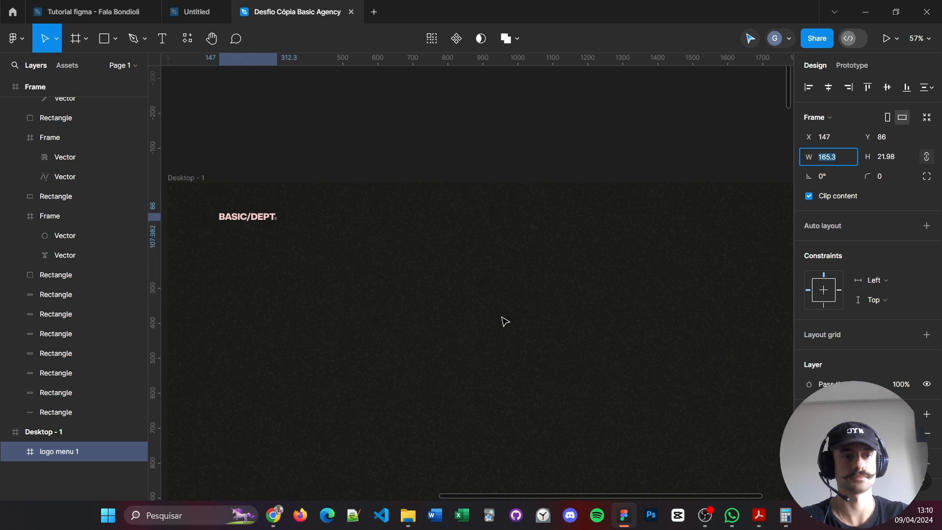
pyautogui.press('Escape')
pyautogui.press('Escape')
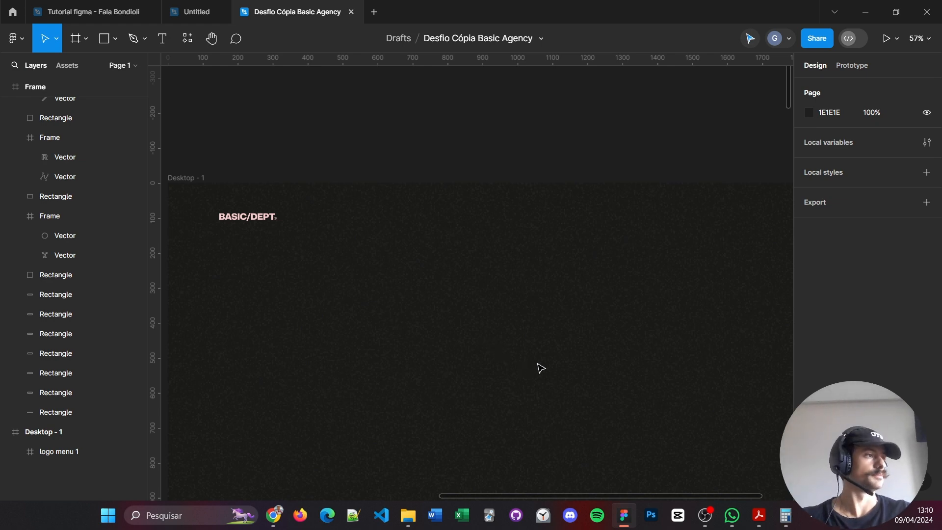
# - Copy the Work, About, News, Thinking, Careers and Contact texts from the imported webpage frame into Desktop - 1, below the logo at X 391
pyautogui.moveTo(542, 334); pyautogui.dragTo(519, 337)
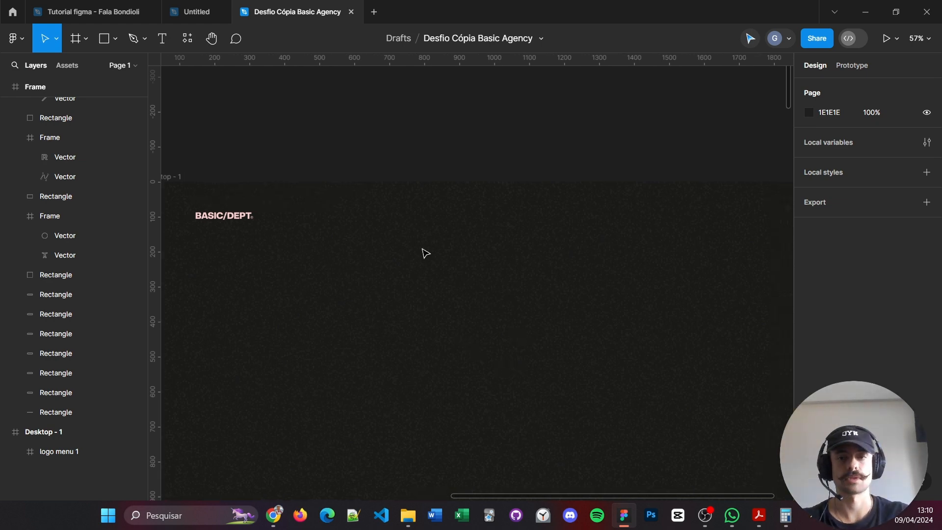
pyautogui.moveTo(367, 296); pyautogui.dragTo(798, 262)
pyautogui.moveTo(312, 271); pyautogui.dragTo(601, 316)
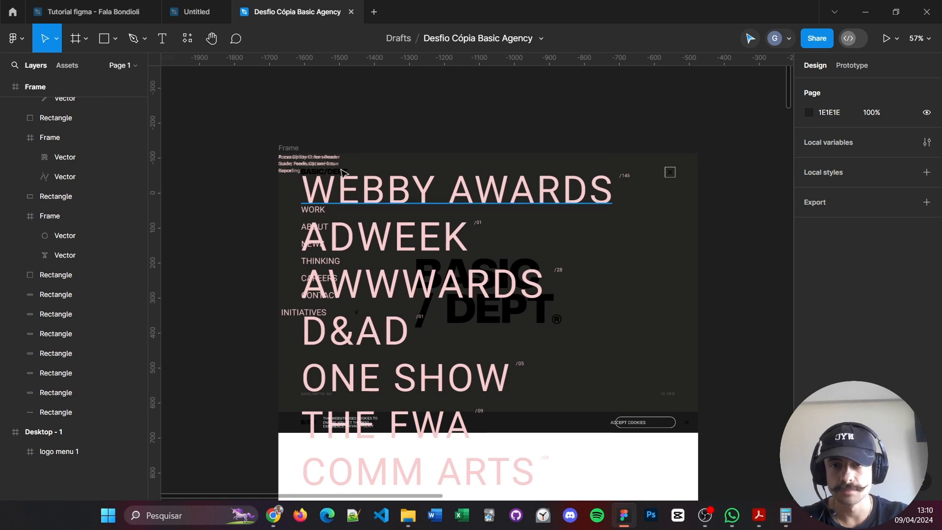
pyautogui.click(299, 165)
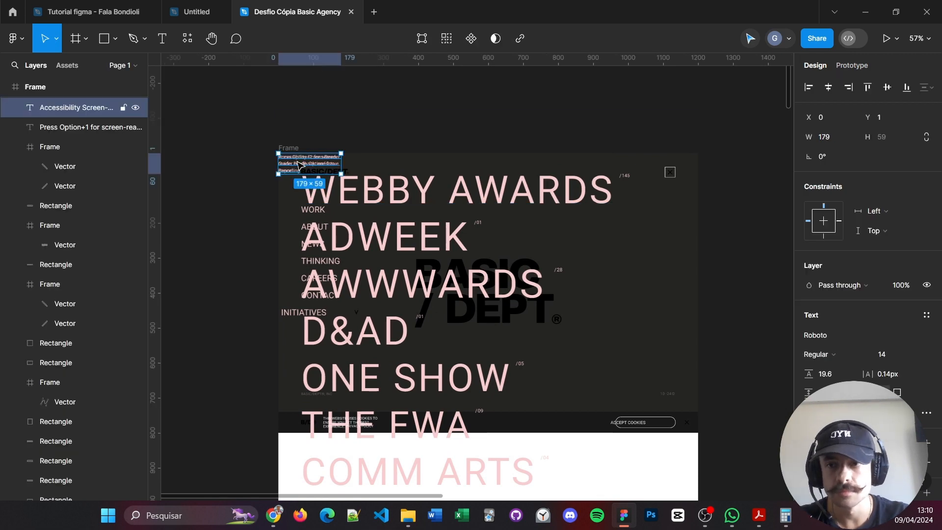
pyautogui.scroll(5, 75, 161)
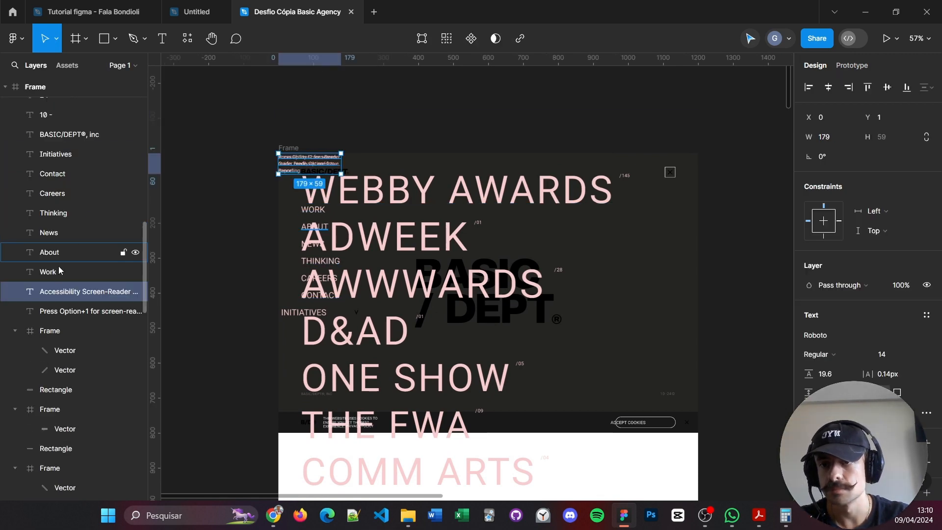
pyautogui.click(54, 278)
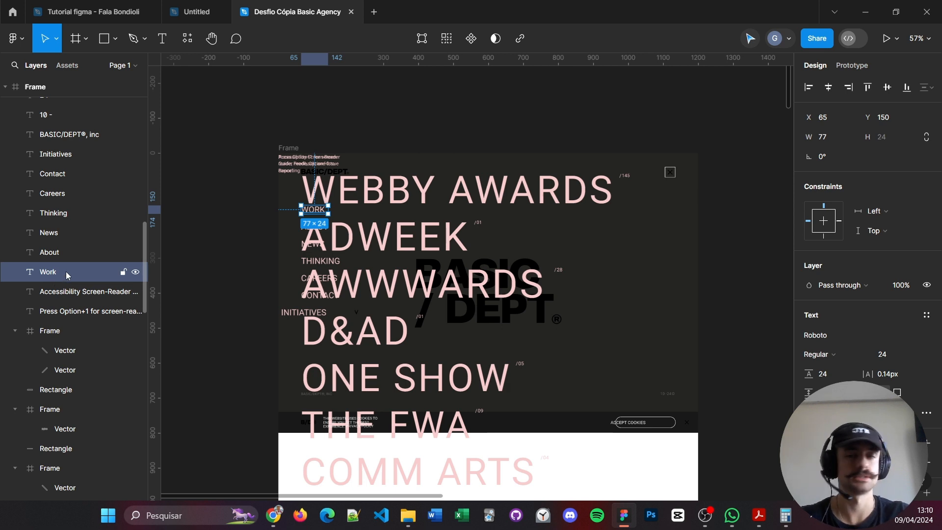
pyautogui.keyDown('shift'); pyautogui.click(62, 252); pyautogui.keyUp('shift')
pyautogui.keyDown('shift'); pyautogui.click(65, 231); pyautogui.keyUp('shift')
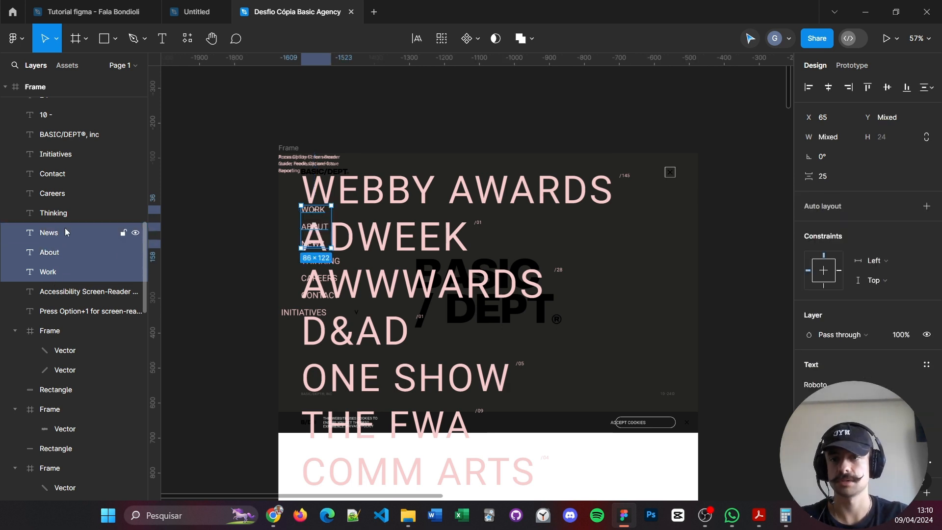
pyautogui.keyDown('shift'); pyautogui.click(68, 201); pyautogui.keyUp('shift')
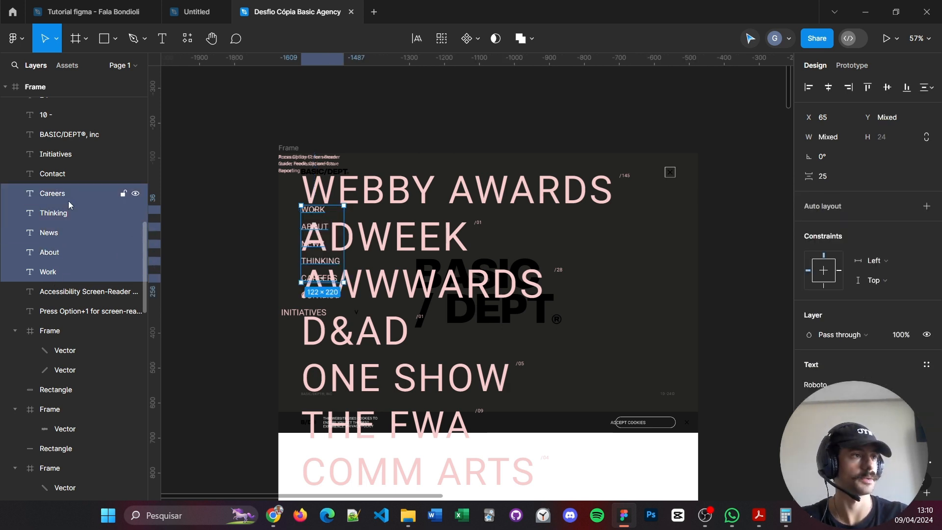
pyautogui.keyDown('shift'); pyautogui.click(72, 167); pyautogui.keyUp('shift')
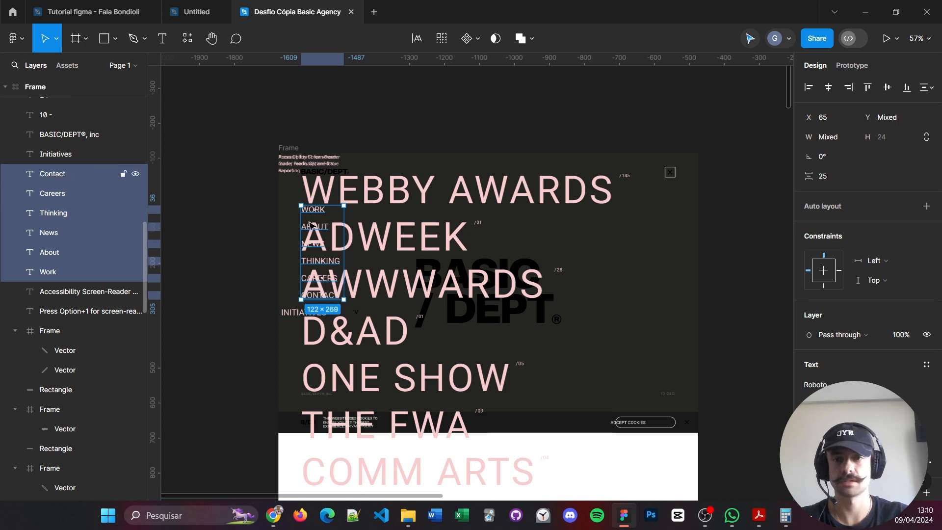
pyautogui.hscroll(10, 430, 293)
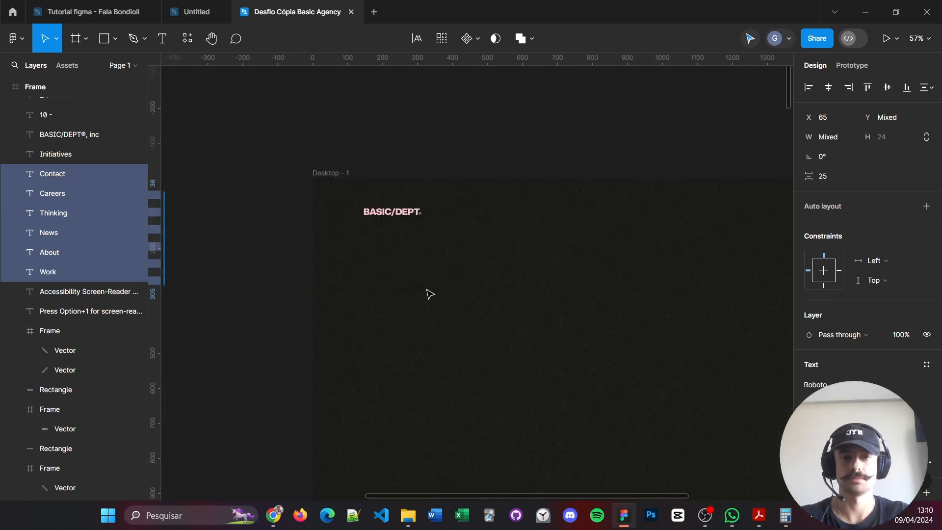
pyautogui.click(429, 293)
pyautogui.hotkey('ctrl', 'v')
pyautogui.hscroll(-2, 536, 322)
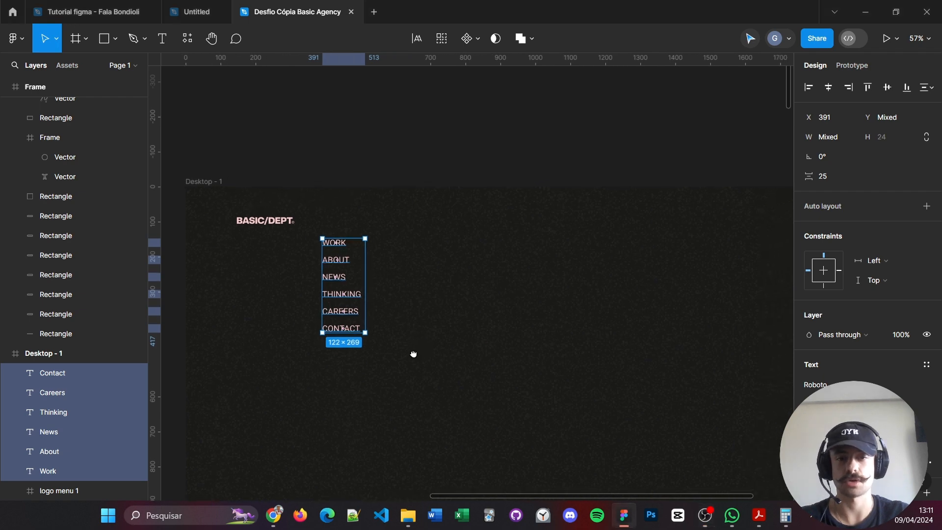
# - Move the Work text up into the logo's row and place the About text to its right at about X 610, Y 103
pyautogui.hscroll(3, 409, 355)
pyautogui.scroll(1, 409, 356)
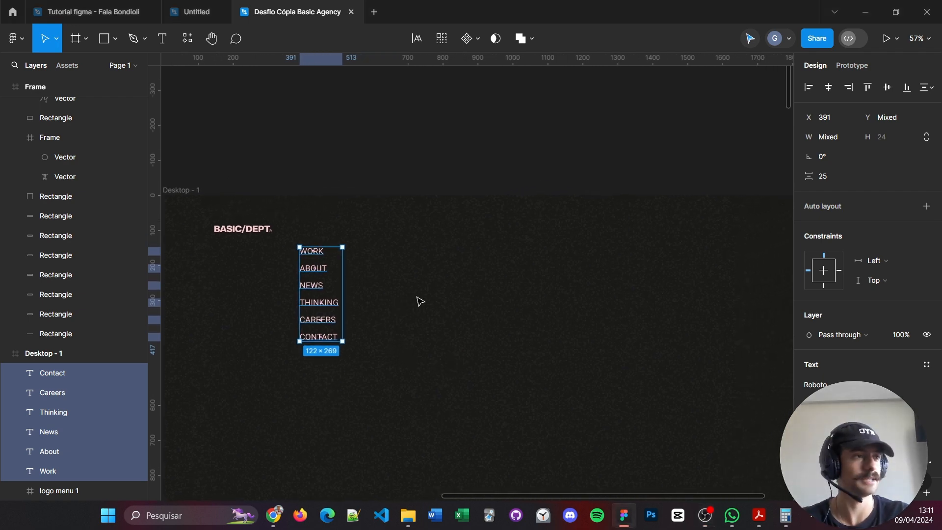
pyautogui.click(373, 324)
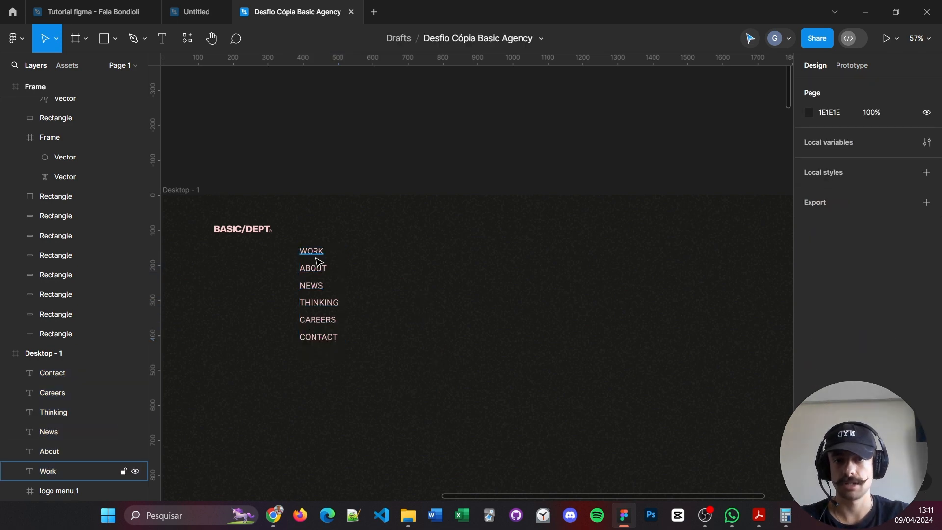
pyautogui.click(316, 257)
pyautogui.moveTo(328, 241); pyautogui.dragTo(345, 236)
pyautogui.moveTo(315, 269); pyautogui.dragTo(398, 241)
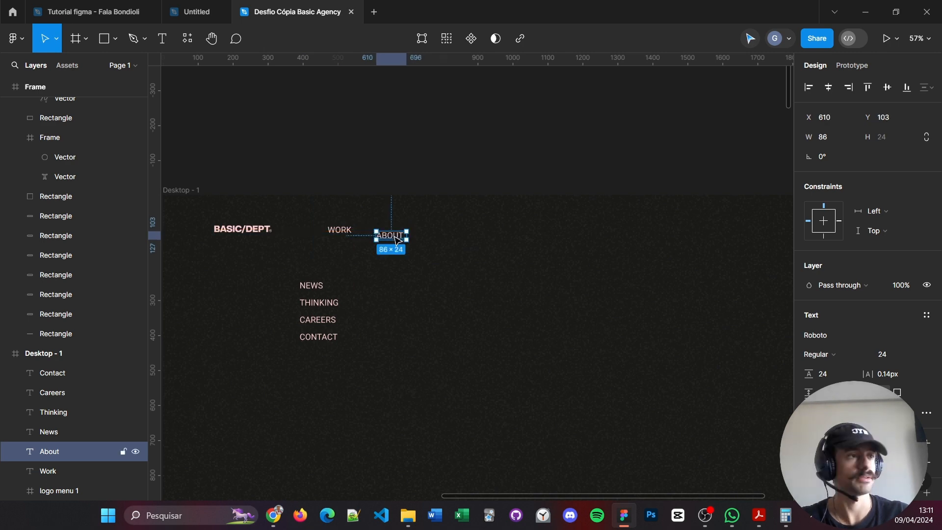
# - Wrap the six menu texts in an auto layout frame and widen it to 924 so they form one row
pyautogui.click(436, 333)
pyautogui.moveTo(313, 366); pyautogui.dragTo(393, 235)
pyautogui.hotkey('shift', 'a')
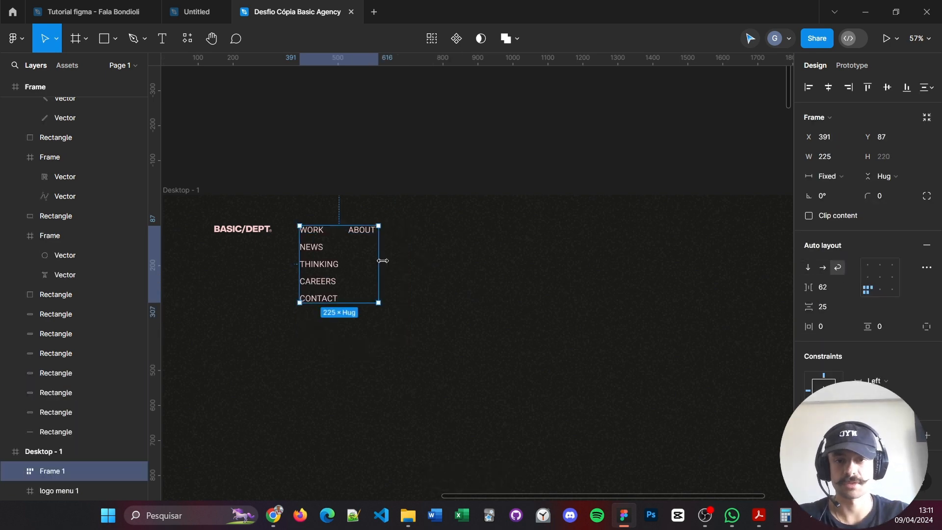
pyautogui.moveTo(379, 261); pyautogui.dragTo(624, 238)
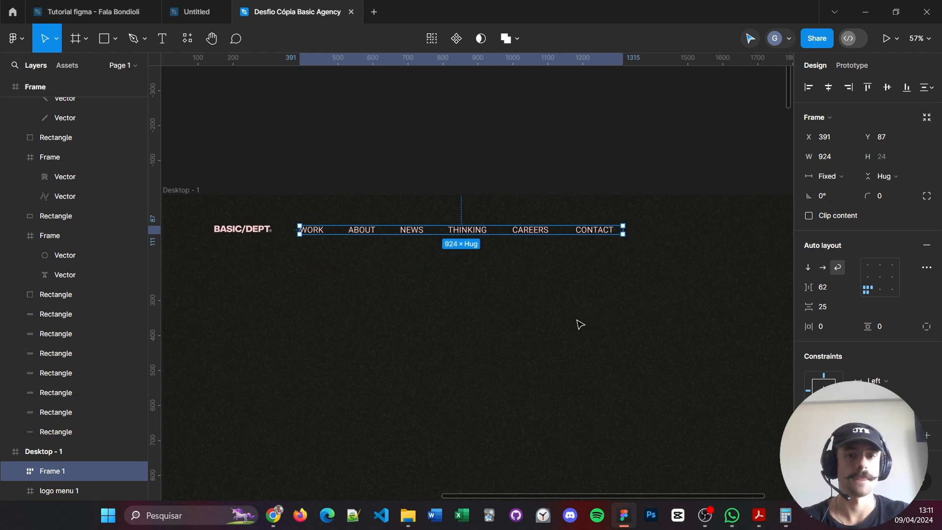
# - Compare the menu with the reference page and set the horizontal gap between its texts to 30
pyautogui.hotkey('alt', 'Tab')
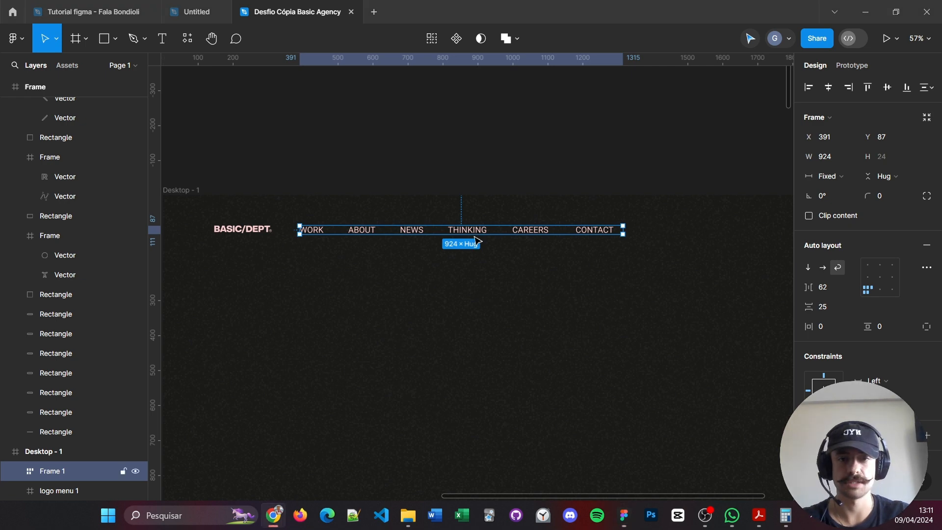
pyautogui.hotkey('alt', 'Tab')
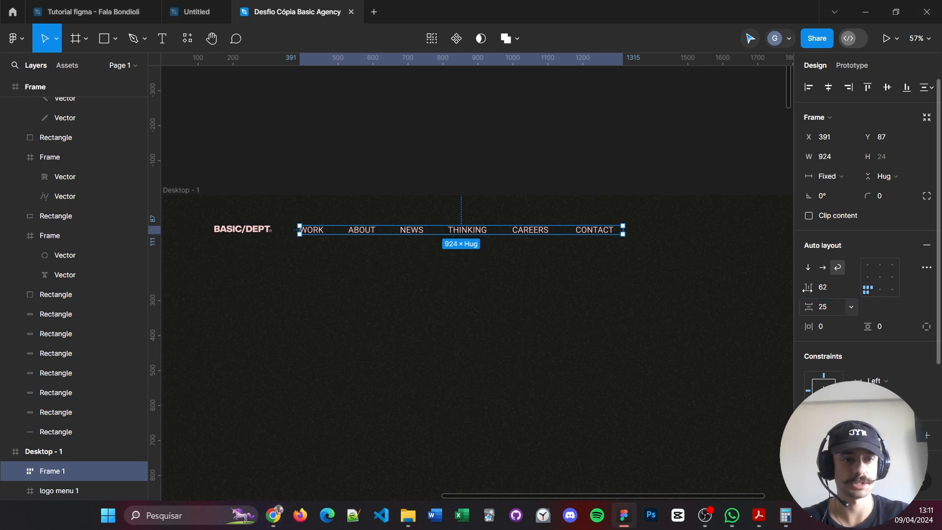
pyautogui.click(835, 290)
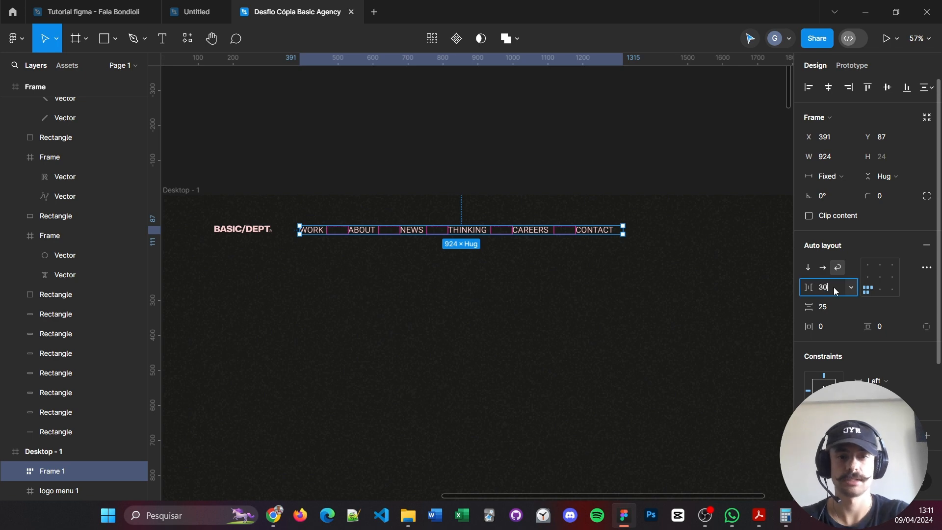
pyautogui.press('Return')
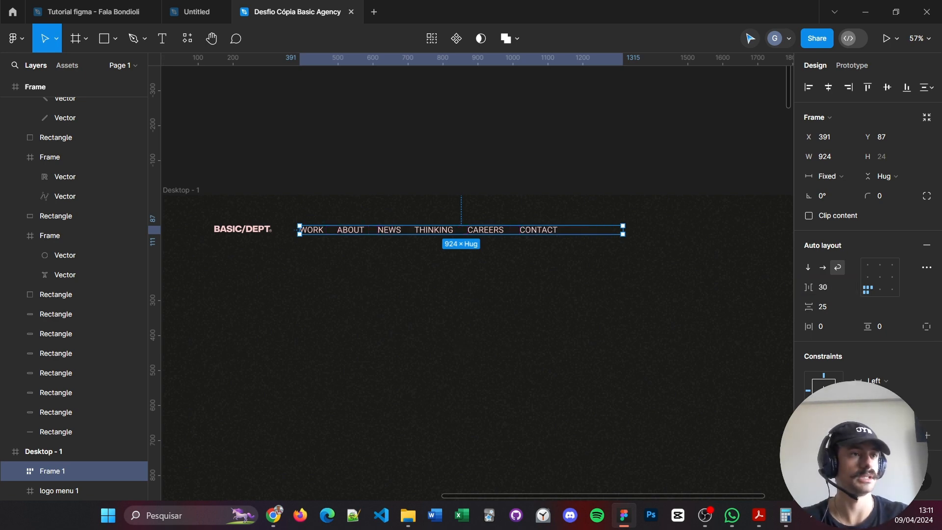
# - Combine the logo and the menu frame in a horizontal auto layout with a gap of 516, then deselect it
pyautogui.click(252, 230)
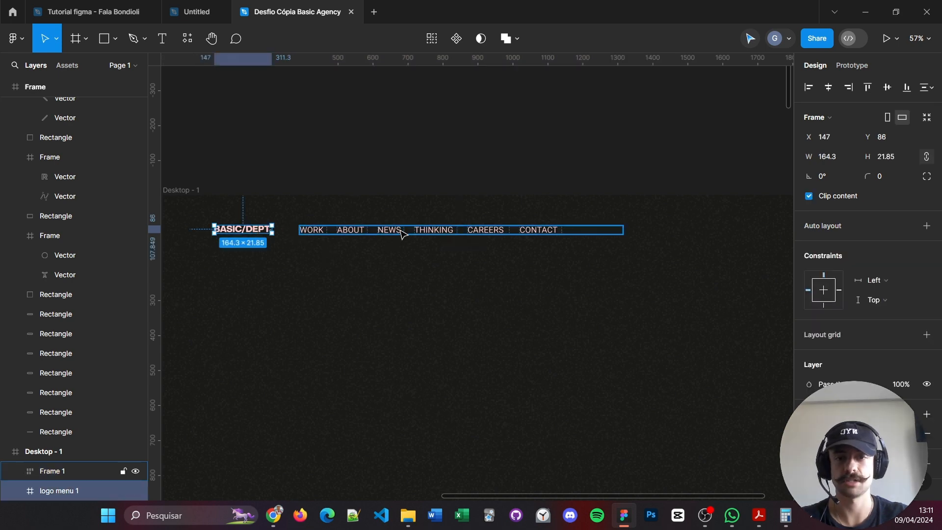
pyautogui.keyDown('shift'); pyautogui.click(402, 234); pyautogui.keyUp('shift')
pyautogui.hotkey('shift', 'a')
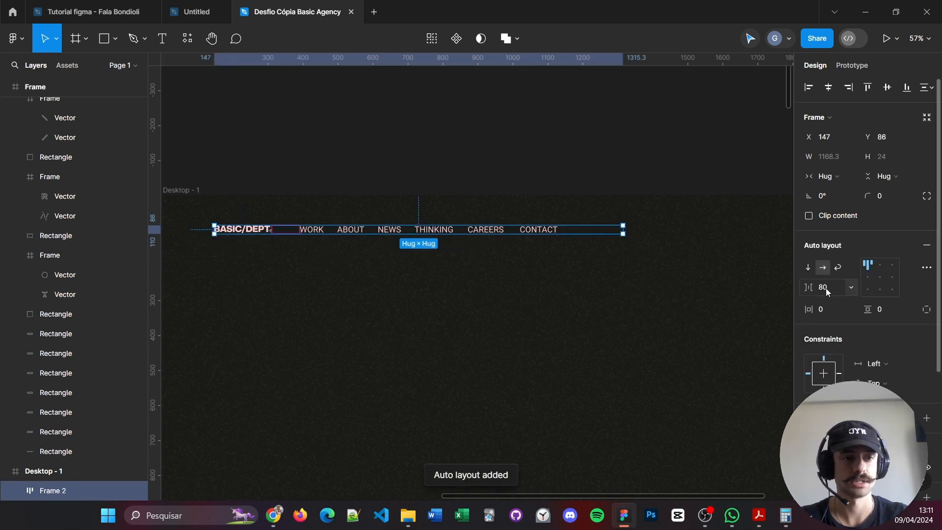
pyautogui.click(830, 288)
pyautogui.write('516')
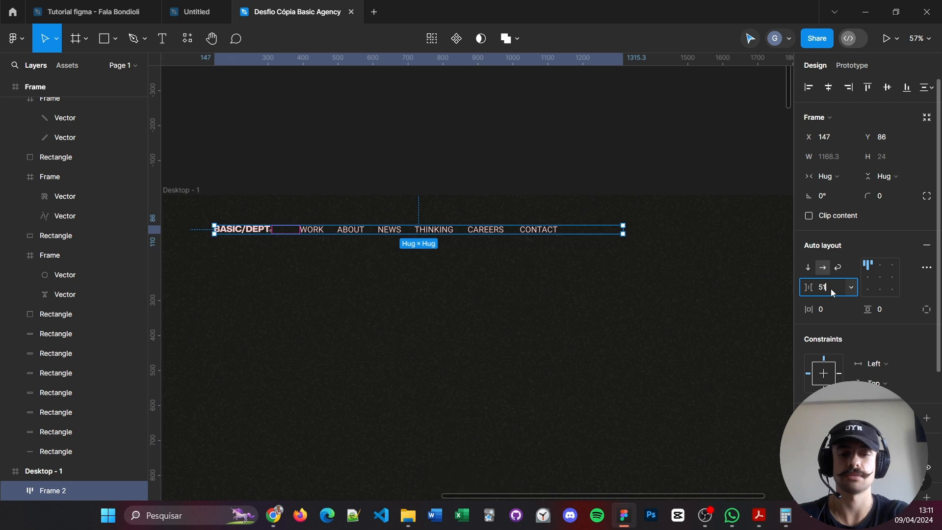
pyautogui.press('Return')
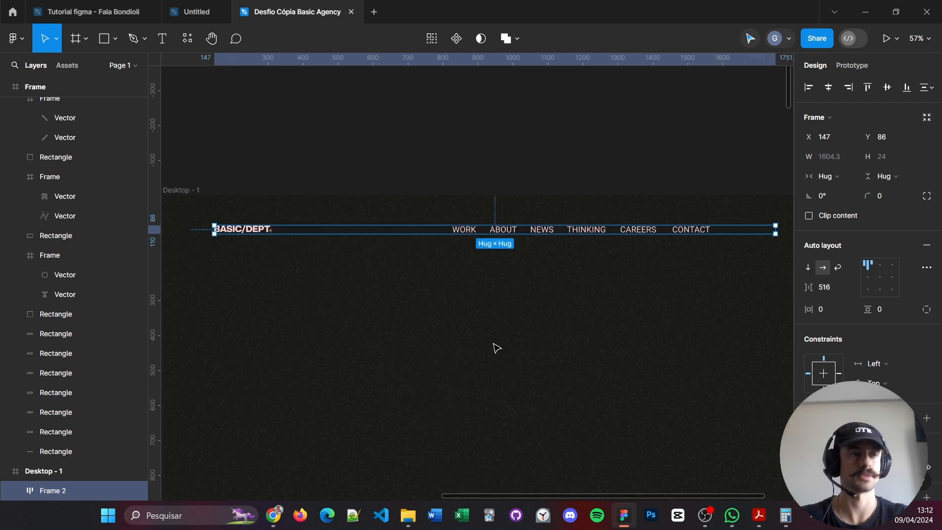
pyautogui.click(494, 347)
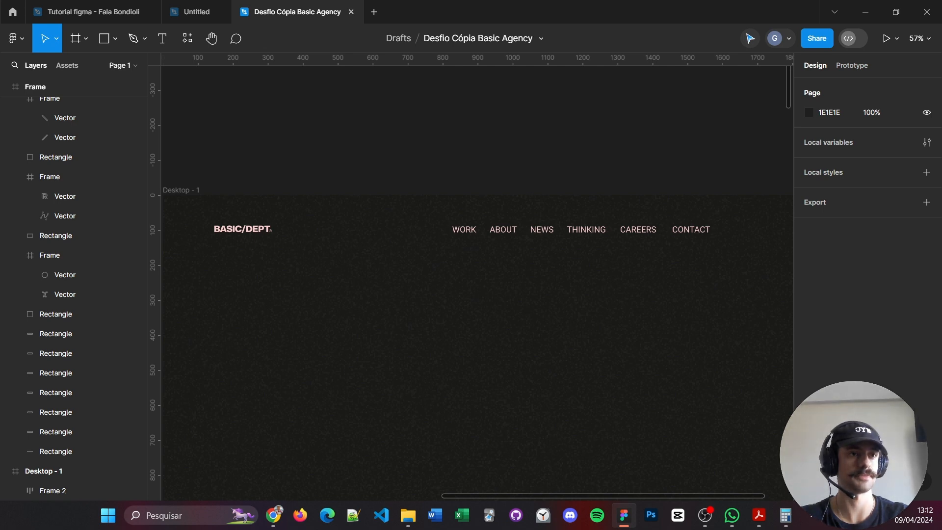
# - Show the layout grids and move the header frame to the first column's edge at X 77, Y 97
pyautogui.hotkey('ctrl', 'shift', '4')
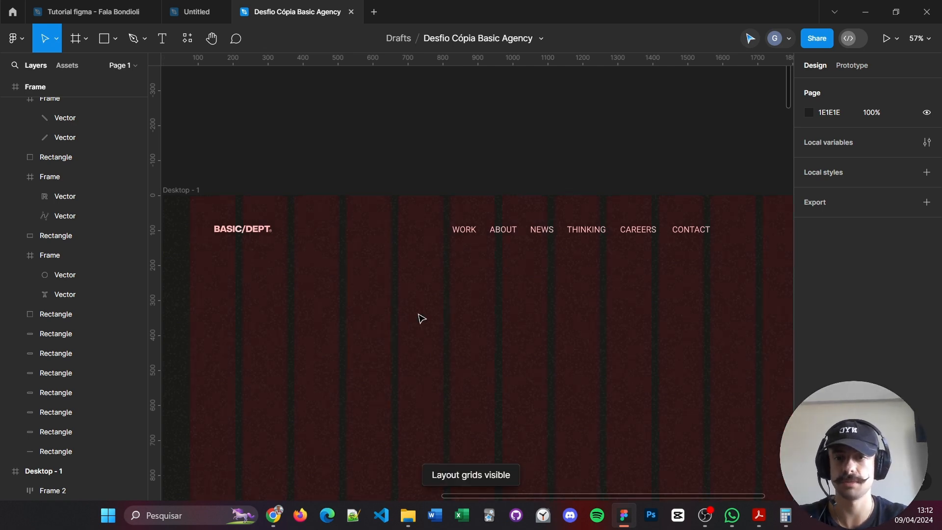
pyautogui.click(532, 232)
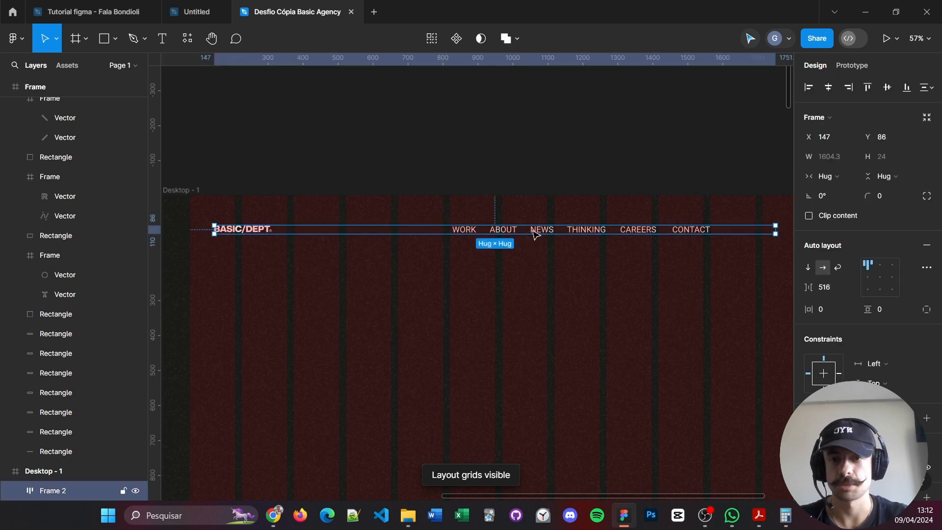
pyautogui.moveTo(534, 233); pyautogui.dragTo(512, 238)
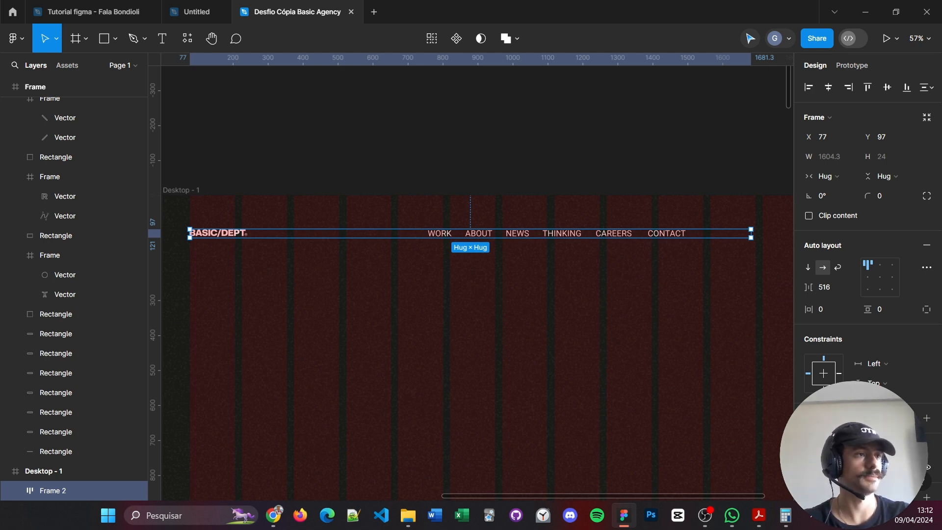
pyautogui.press('alt')
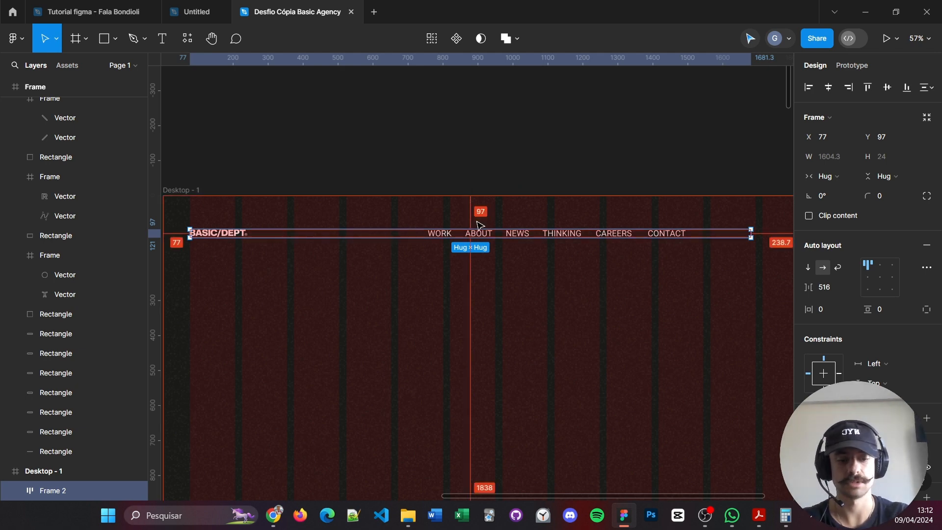
# - Nudge the header frame up to Y 55, checking its distance to the edges of Desktop - 1, and deselect it
pyautogui.press('Up')
pyautogui.press('Up')
pyautogui.press('Up')
pyautogui.press('Up')
pyautogui.press('Up')
pyautogui.press('Up')
pyautogui.press('Up')
pyautogui.press('Up')
pyautogui.press('Up')
pyautogui.press('Up')
pyautogui.press('Up')
pyautogui.press('Up')
pyautogui.press('Up')
pyautogui.press('Up')
pyautogui.press('Up')
pyautogui.press('Up')
pyautogui.press('Up')
pyautogui.press('Up')
pyautogui.press('Up')
pyautogui.press('Up')
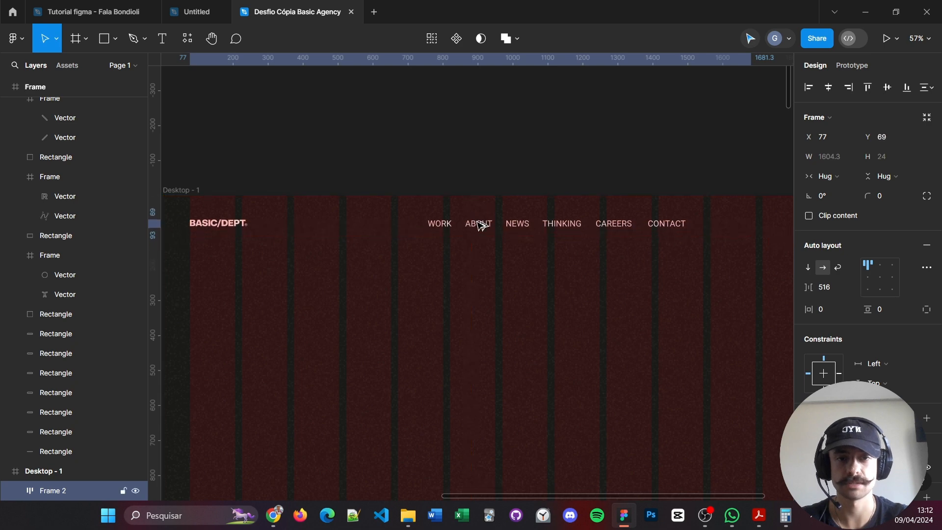
pyautogui.press('alt')
pyautogui.press('Up')
pyautogui.press('Up')
pyautogui.press('Up')
pyautogui.press('Up')
pyautogui.press('Up')
pyautogui.press('Up')
pyautogui.press('Up')
pyautogui.press('Up')
pyautogui.press('Up')
pyautogui.press('Up')
pyautogui.press('Up')
pyautogui.press('Up')
pyautogui.press('Up')
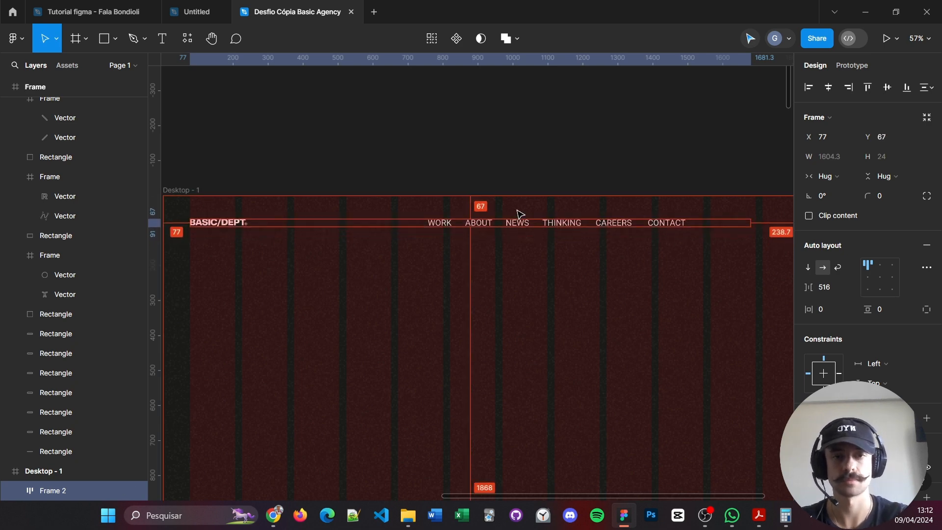
pyautogui.press('Up')
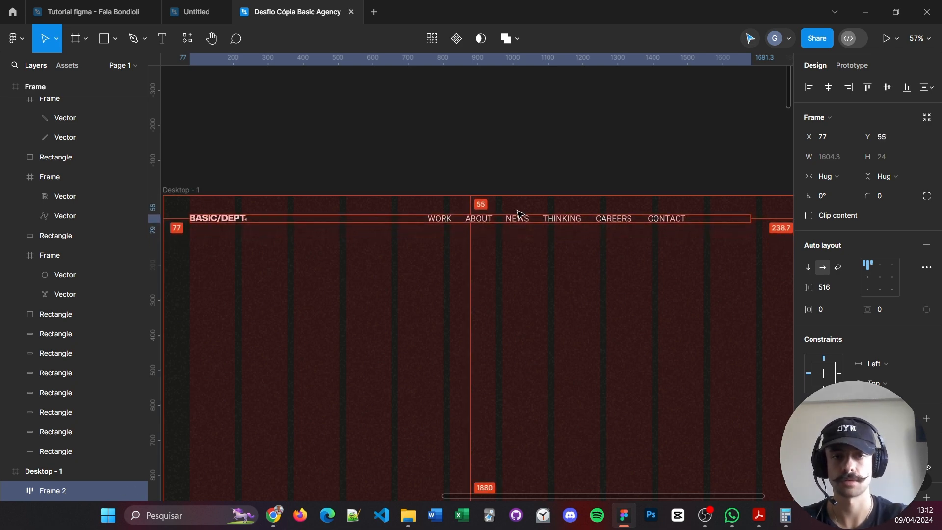
pyautogui.press('Escape')
# - Select the Work, About, News, Thinking, Careers and Contact texts inside the header and open their font choices
pyautogui.moveTo(606, 334); pyautogui.dragTo(566, 335)
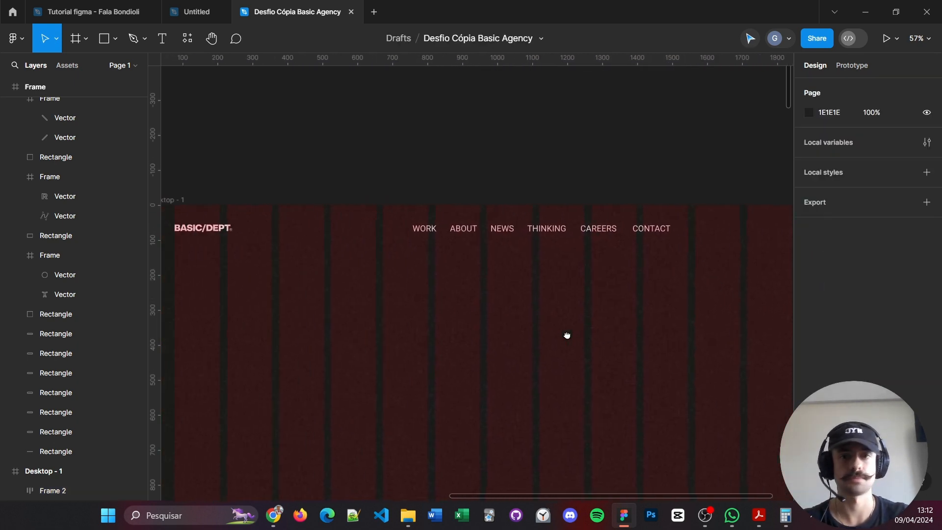
pyautogui.click(229, 231)
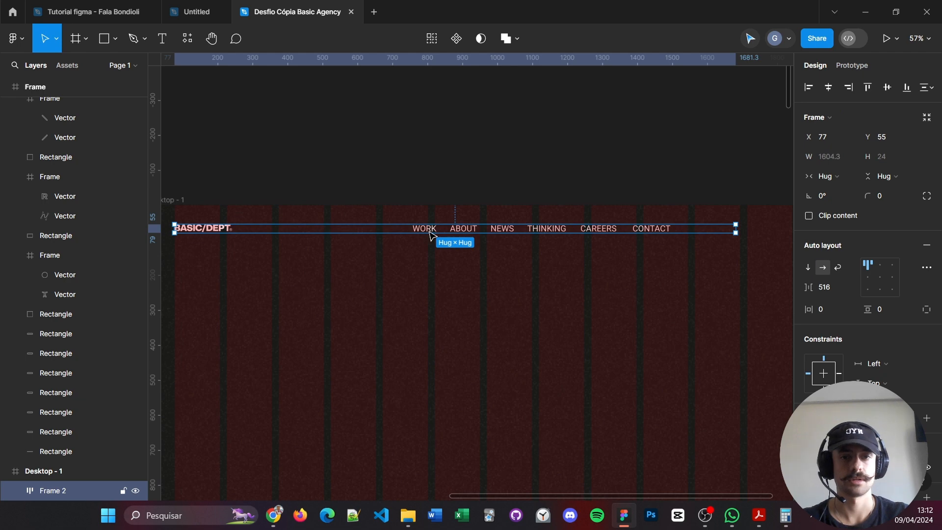
pyautogui.doubleClick(430, 235)
pyautogui.hotkey('alt', 'Tab')
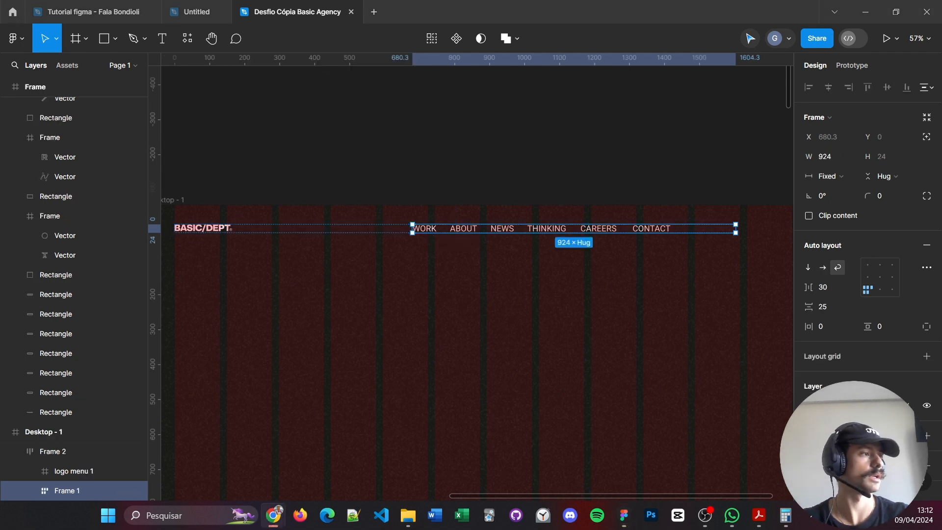
pyautogui.click(430, 231)
pyautogui.click(429, 230)
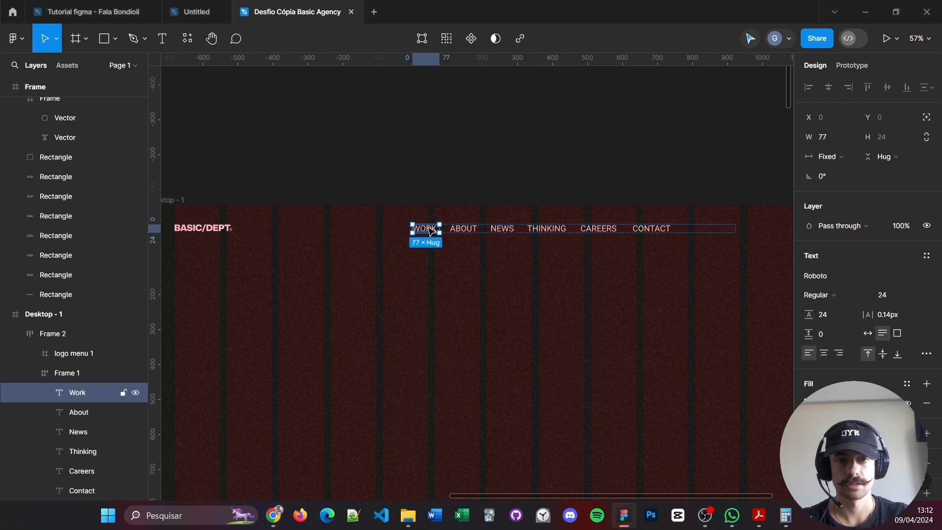
pyautogui.keyDown('shift'); pyautogui.click(473, 233); pyautogui.keyUp('shift')
pyautogui.keyDown('shift'); pyautogui.click(510, 233); pyautogui.keyUp('shift')
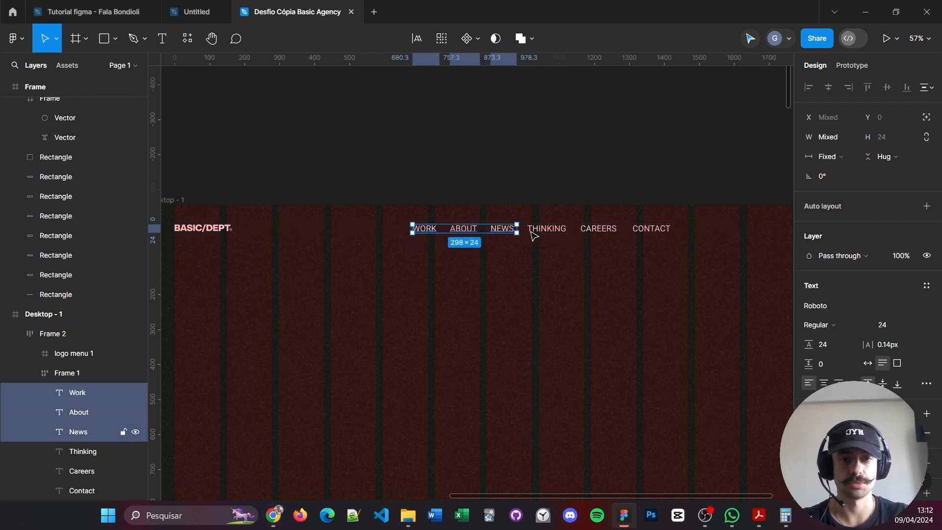
pyautogui.keyDown('shift'); pyautogui.click(539, 233); pyautogui.keyUp('shift')
pyautogui.keyDown('shift'); pyautogui.click(608, 237); pyautogui.keyUp('shift')
pyautogui.keyDown('shift'); pyautogui.click(659, 231); pyautogui.keyUp('shift')
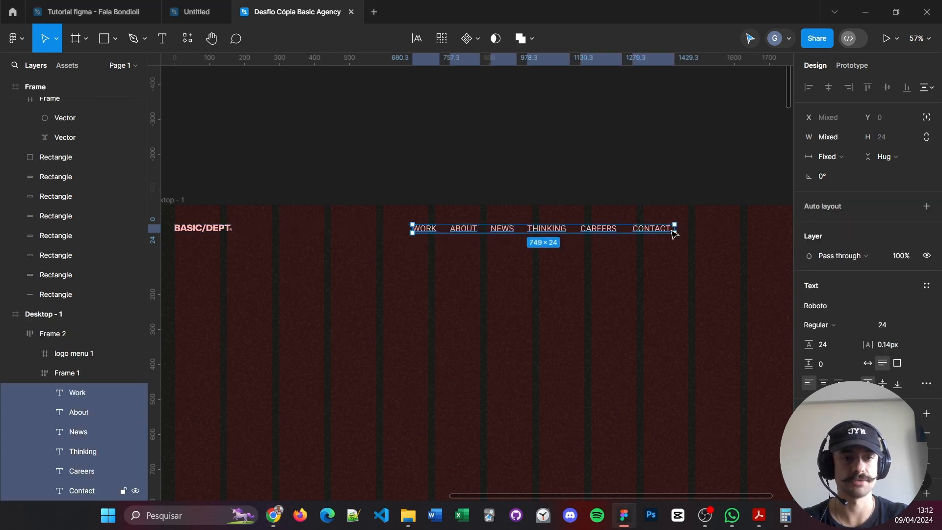
pyautogui.click(837, 306)
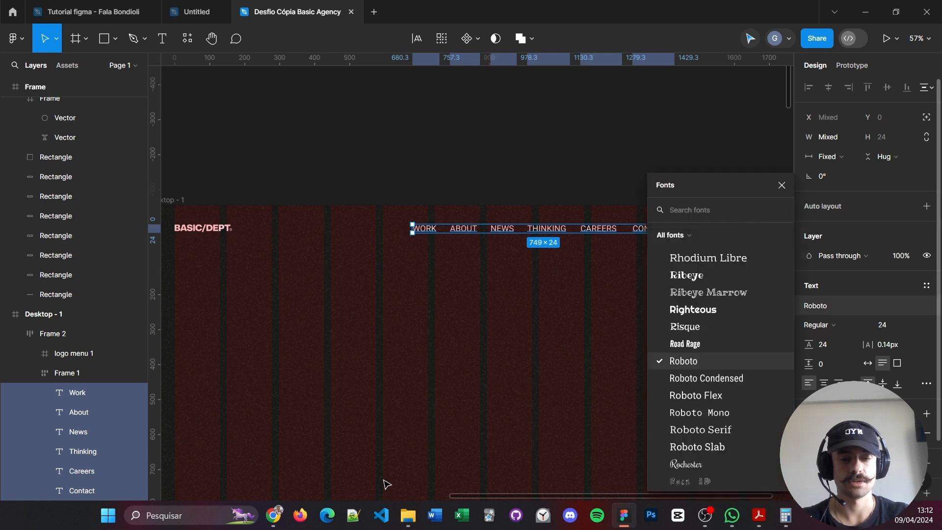
# - Switch to File Explorer and open the Fonts folder in Downloads
pyautogui.click(409, 517)
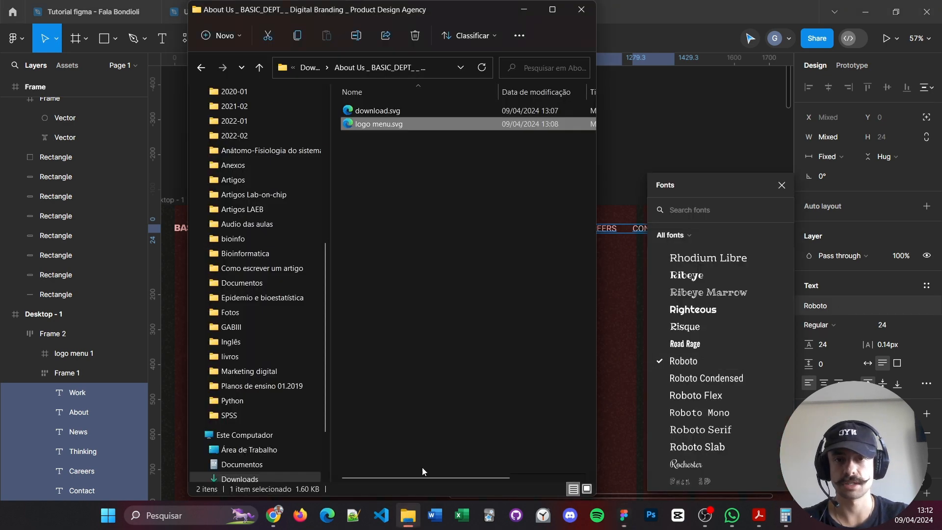
pyautogui.scroll(7, 248, 193)
pyautogui.click(237, 127)
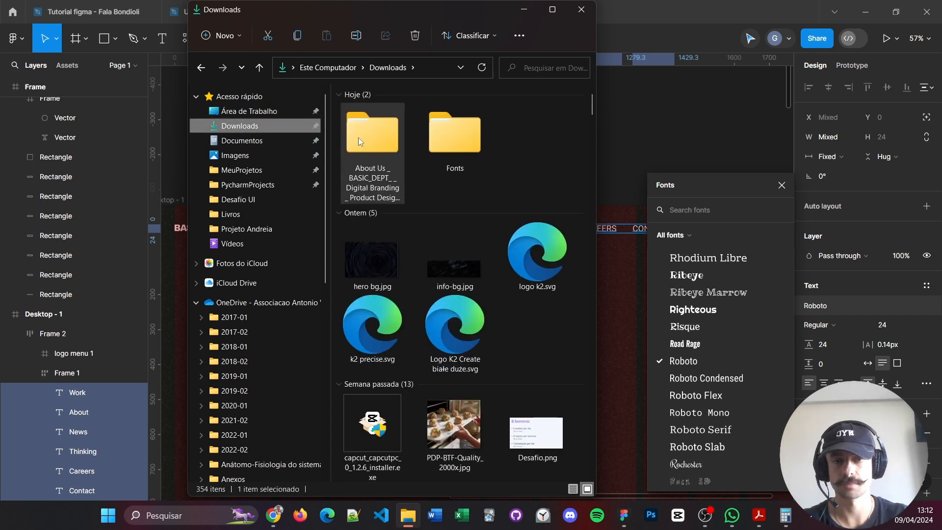
pyautogui.click(461, 139)
pyautogui.doubleClick(462, 137)
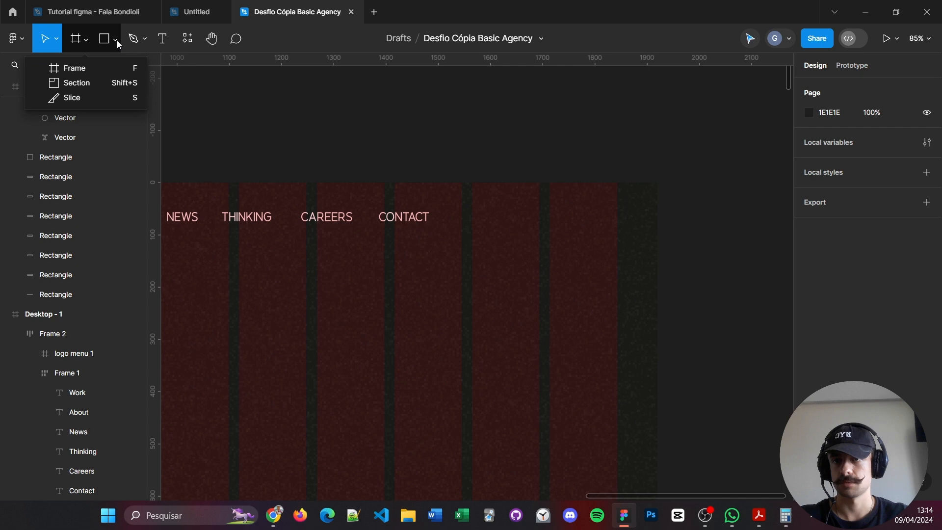
# - Draw a circle about 10 px wide in the last grid column of the header row and duplicate it twice to its right
pyautogui.click(116, 39)
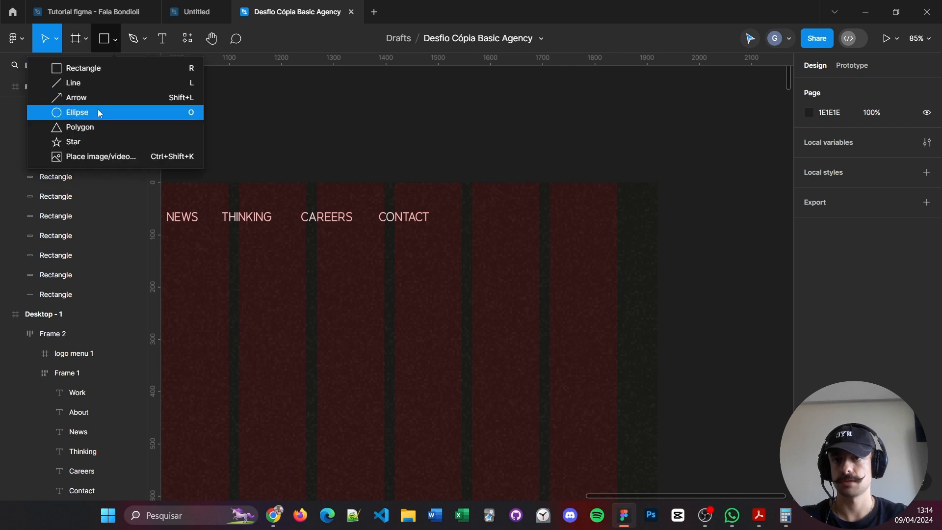
pyautogui.click(98, 109)
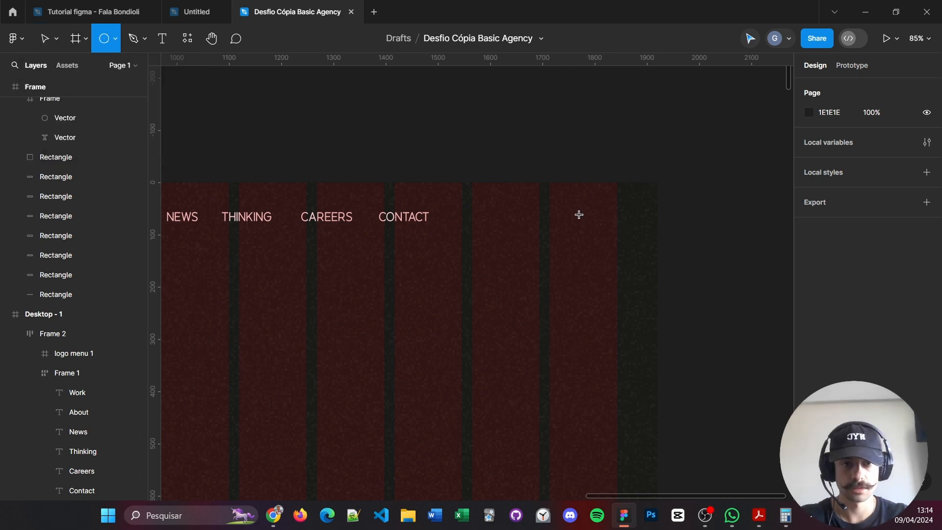
pyautogui.moveTo(576, 208); pyautogui.dragTo(584, 216)
pyautogui.click(685, 260)
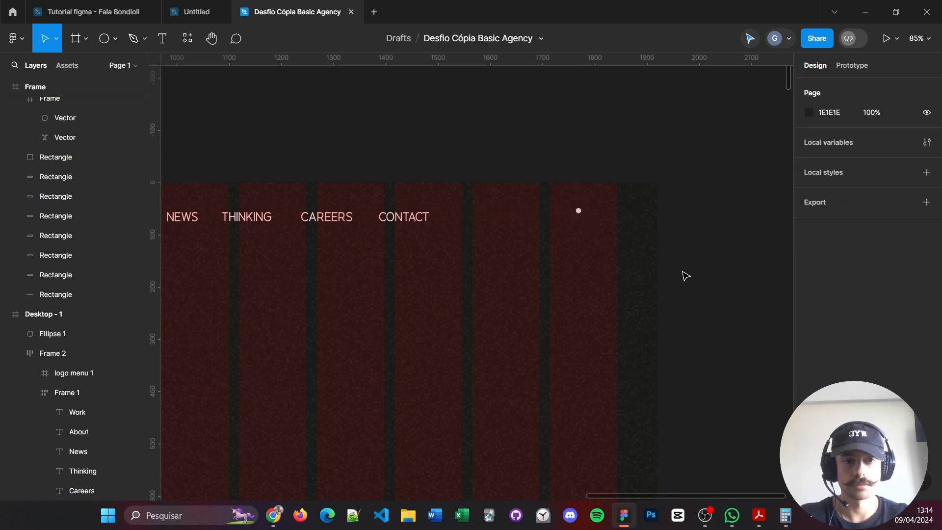
pyautogui.click(578, 211)
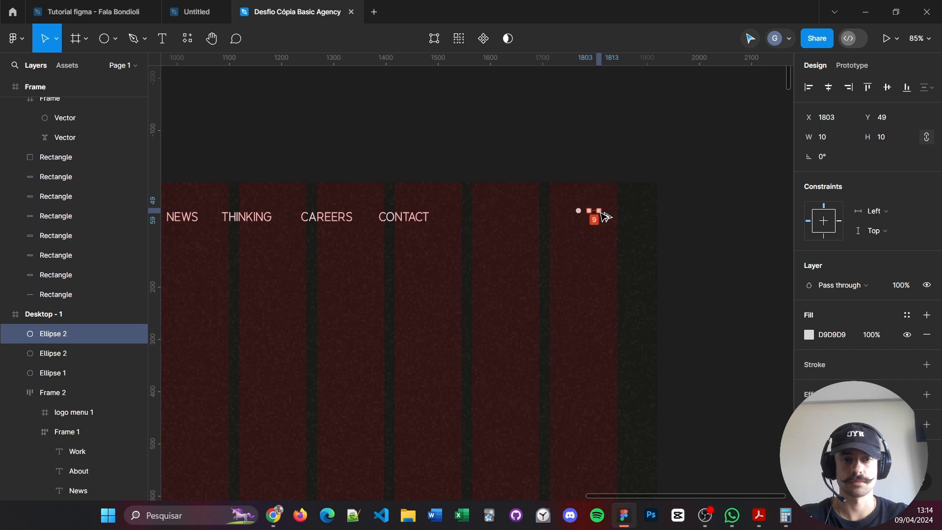
# - Wrap the three header circles in a horizontal auto layout with a gap of 10
pyautogui.click(673, 252)
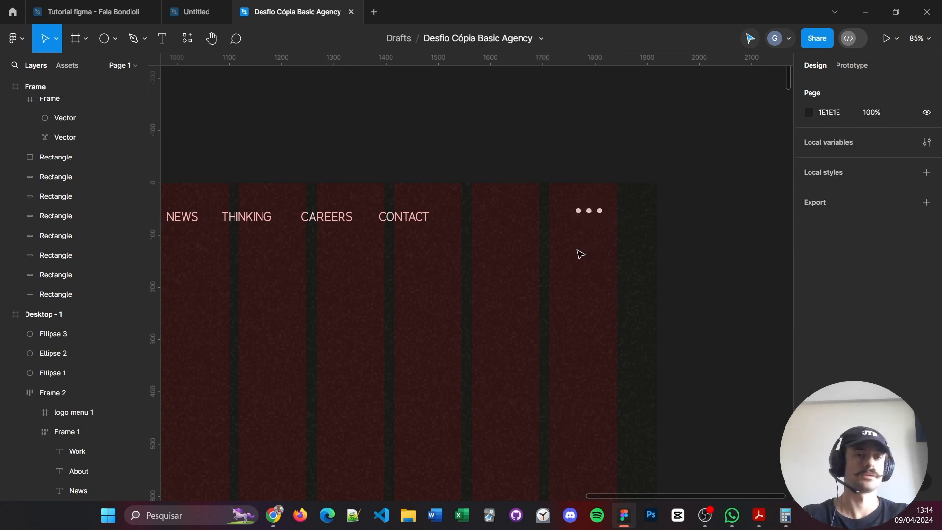
pyautogui.moveTo(607, 213); pyautogui.dragTo(612, 205)
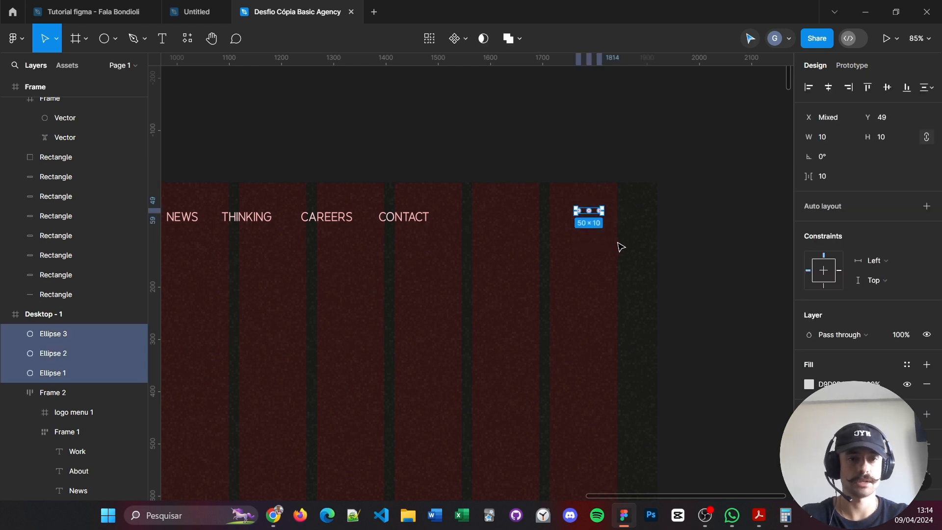
pyautogui.hotkey('shift', 'a')
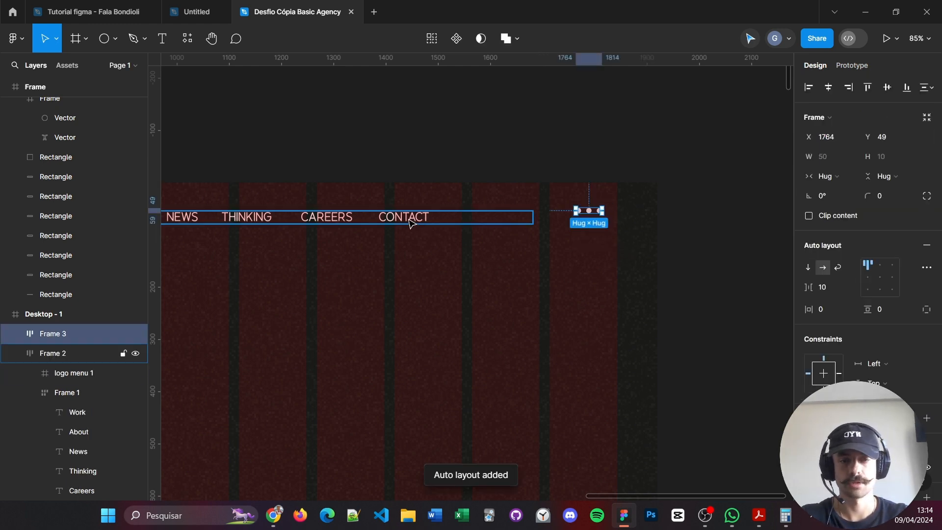
# - Combine the three-dot frame with the logo-and-menu frame in one auto layout and center-align its contents
pyautogui.keyDown('shift'); pyautogui.click(411, 223); pyautogui.keyUp('shift')
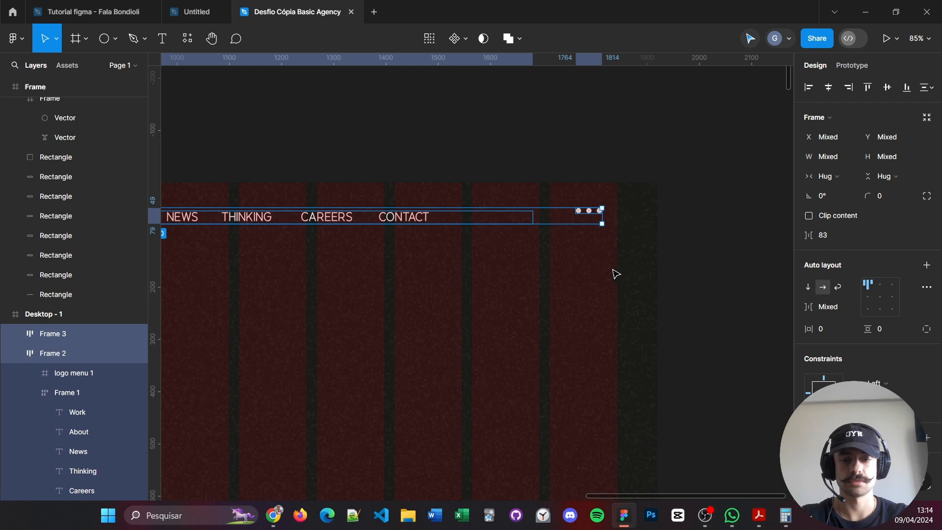
pyautogui.hotkey('shift', 'a')
pyautogui.hscroll(-7, 529, 311)
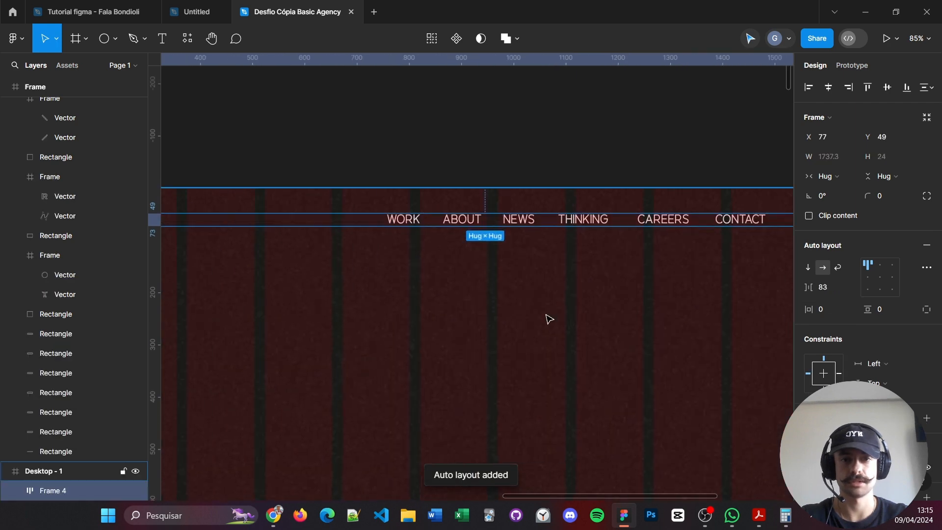
pyautogui.scroll(-3, 546, 320)
pyautogui.scroll(-1, 587, 337)
pyautogui.scroll(-3, 595, 330)
pyautogui.moveTo(595, 330); pyautogui.dragTo(555, 325)
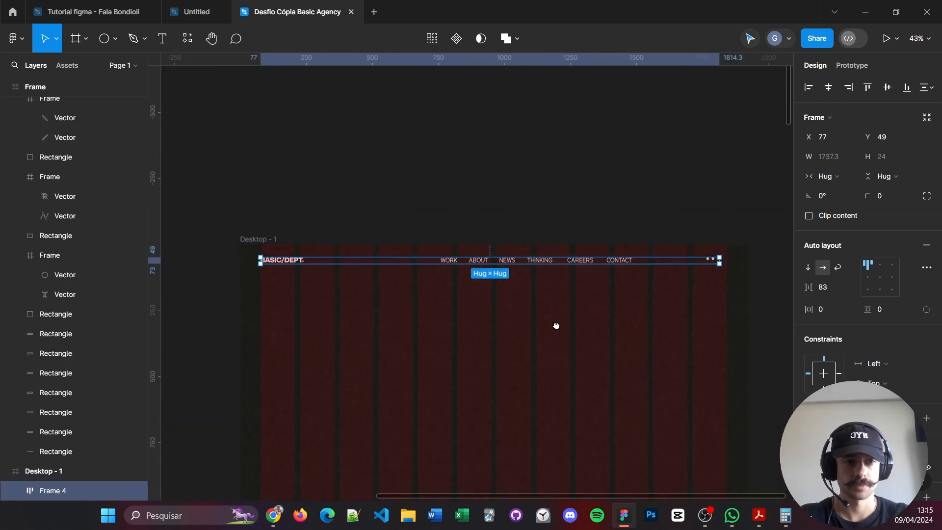
pyautogui.click(881, 277)
pyautogui.scroll(5, 634, 322)
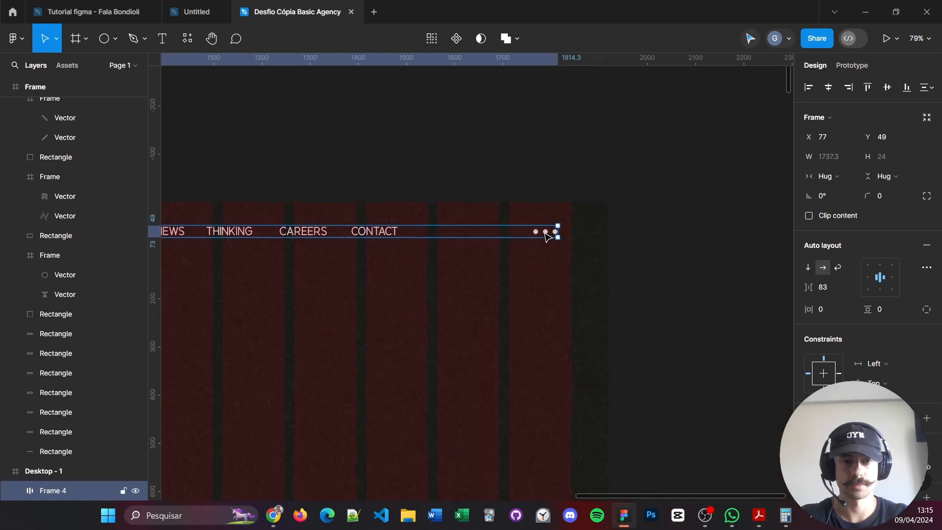
pyautogui.click(548, 236)
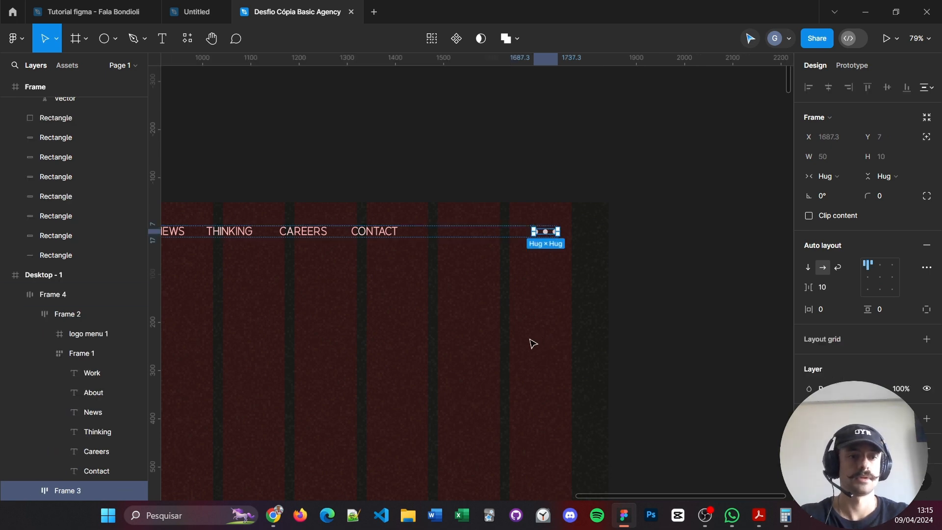
pyautogui.press('Escape')
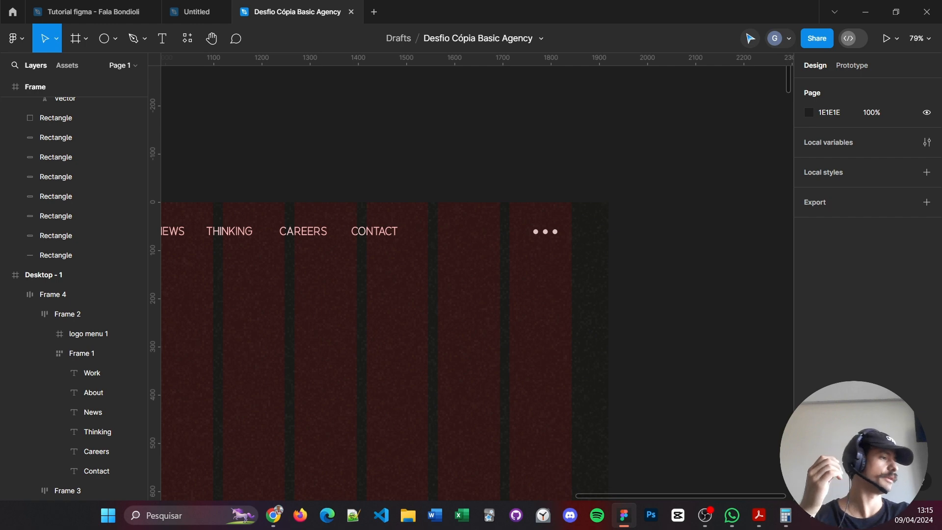
# - Set the combined header frame's item spacing to 113 so the dots reach the edge of the last grid column
pyautogui.hscroll(-5, 467, 319)
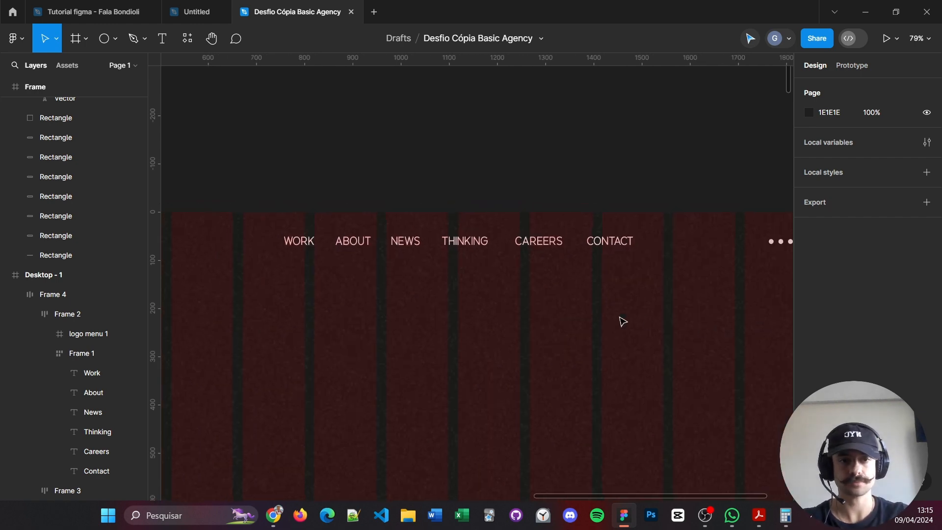
pyautogui.hscroll(4, 496, 342)
pyautogui.click(515, 264)
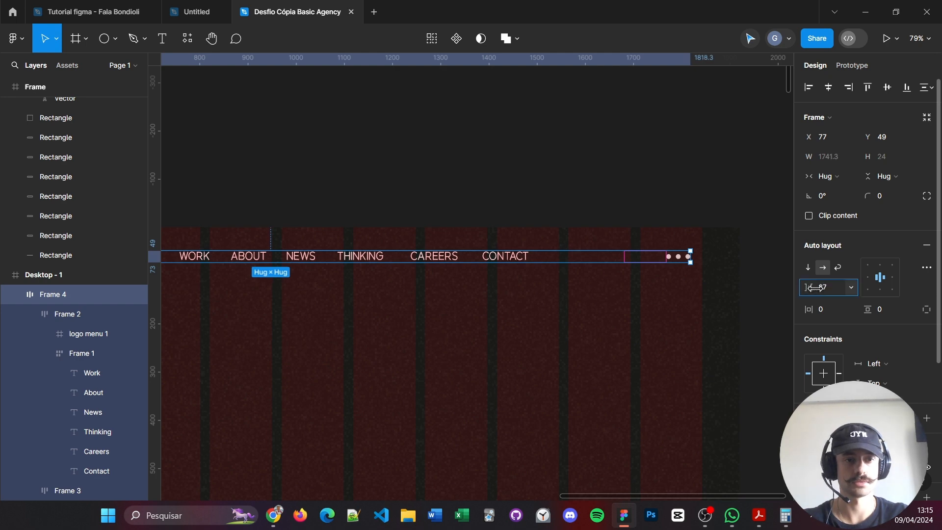
pyautogui.moveTo(828, 288); pyautogui.dragTo(837, 288)
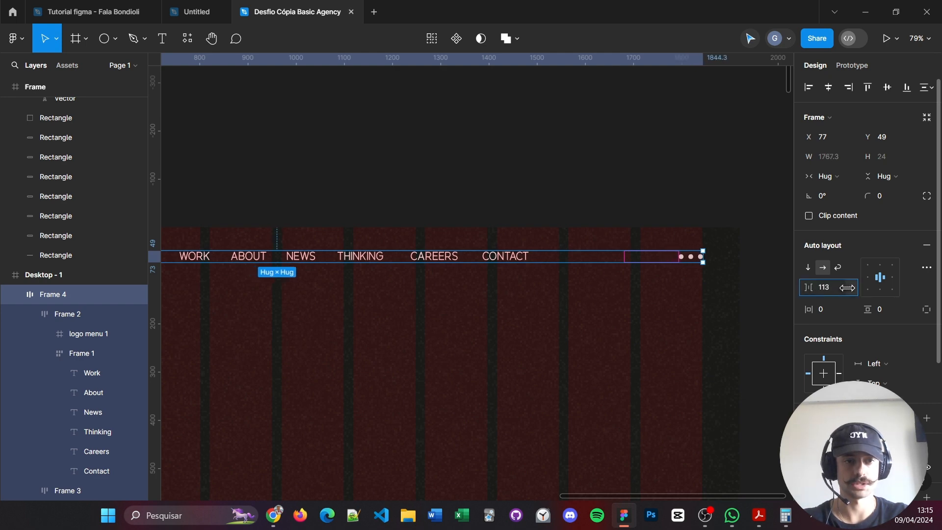
pyautogui.press('Escape')
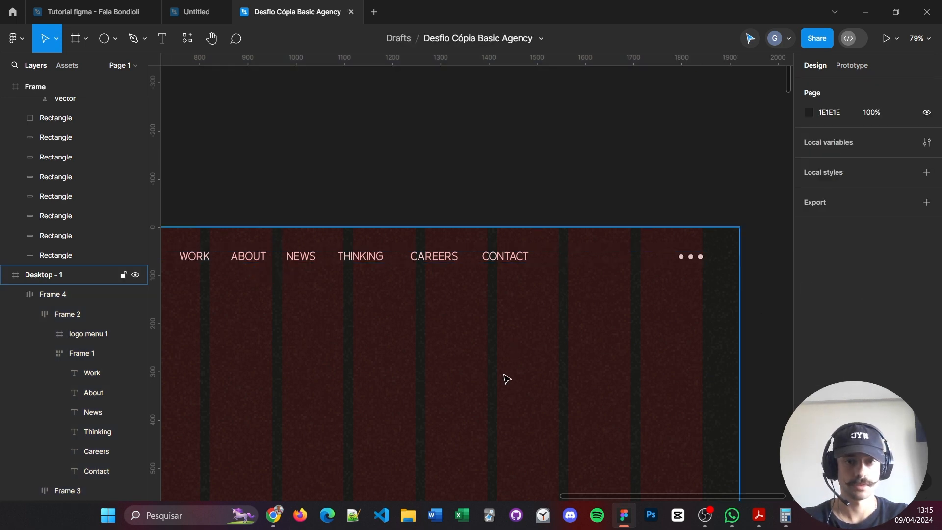
pyautogui.scroll(-5, 502, 378)
pyautogui.moveTo(422, 407); pyautogui.dragTo(493, 320)
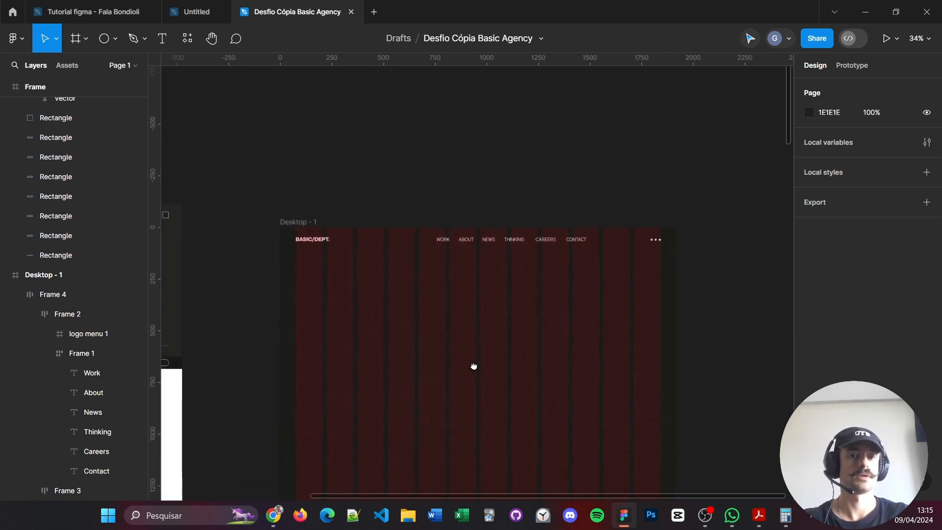
pyautogui.moveTo(473, 367); pyautogui.dragTo(475, 354)
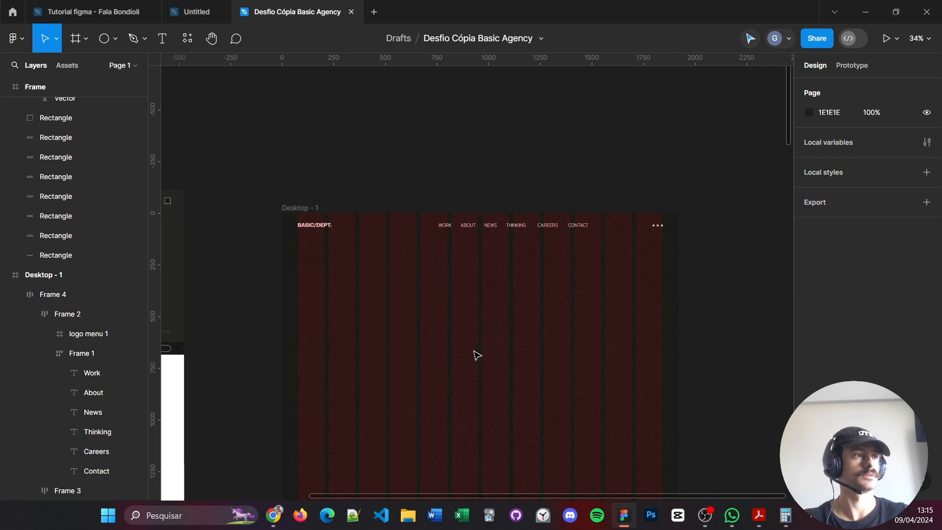
# - Try ungrouping the frame that holds the menu texts, and undo it
pyautogui.click(510, 232)
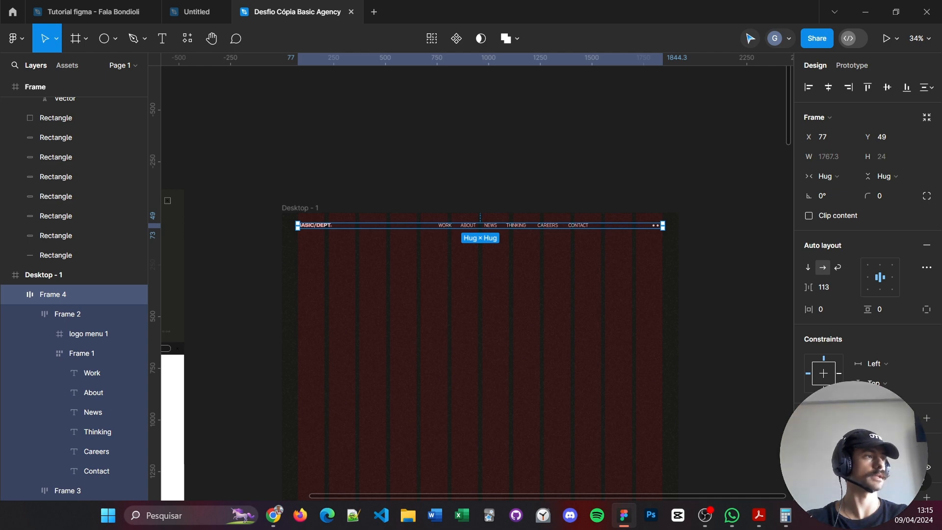
pyautogui.click(273, 515)
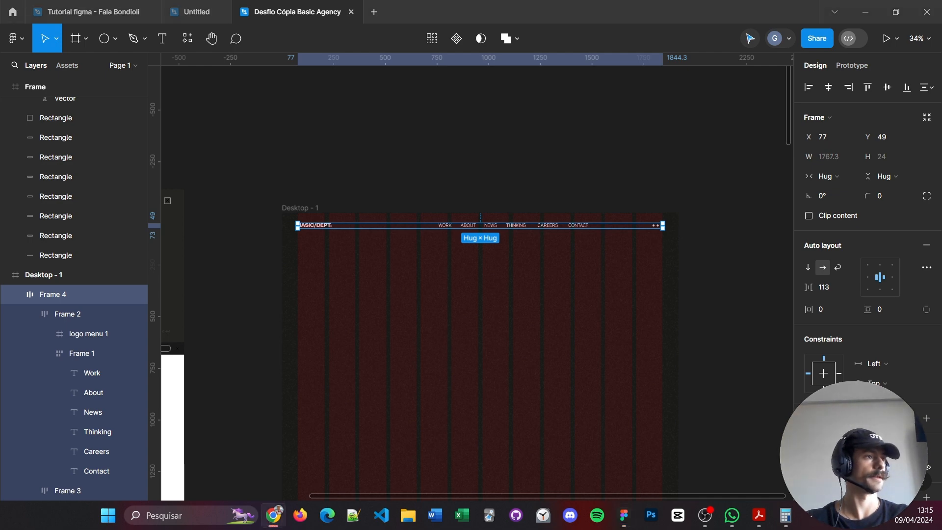
pyautogui.click(91, 354)
pyautogui.hotkey('ctrl', 'shift', 'g')
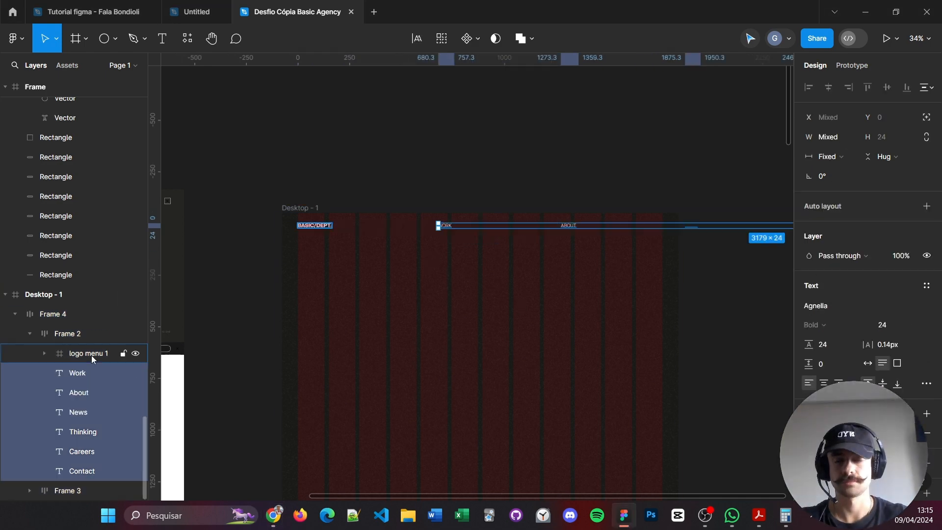
pyautogui.hotkey('ctrl', 'z')
# - Move the menu texts frame out of the header, wrap both in an outer auto layout, and widen it to 1766 px
pyautogui.moveTo(81, 470); pyautogui.dragTo(54, 403)
pyautogui.hotkey('alt', 'h')
pyautogui.keyDown('shift'); pyautogui.click(54, 432); pyautogui.keyUp('shift')
pyautogui.hotkey('shift', 'a')
pyautogui.moveTo(536, 210); pyautogui.dragTo(623, 209)
pyautogui.click(14, 490)
pyautogui.scroll(-2, 98, 441)
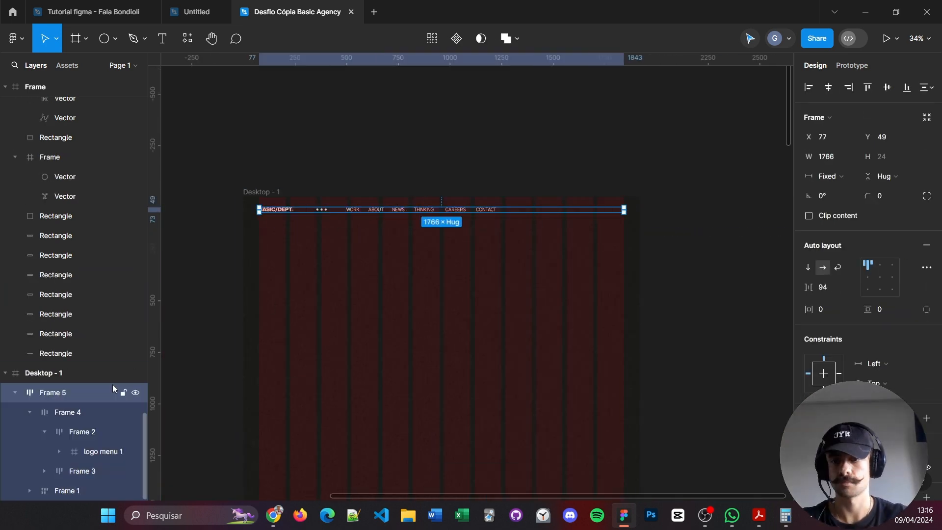
# - Reorder the outer header frame's contents as logo, menu texts and three dots, taking the dots out of the logo frame
pyautogui.click(68, 412)
pyautogui.moveTo(68, 490); pyautogui.dragTo(73, 422)
pyautogui.moveTo(76, 432); pyautogui.dragTo(55, 498)
pyautogui.moveTo(78, 471); pyautogui.dragTo(57, 498)
pyautogui.click(564, 209)
pyautogui.scroll(3, 373, 237)
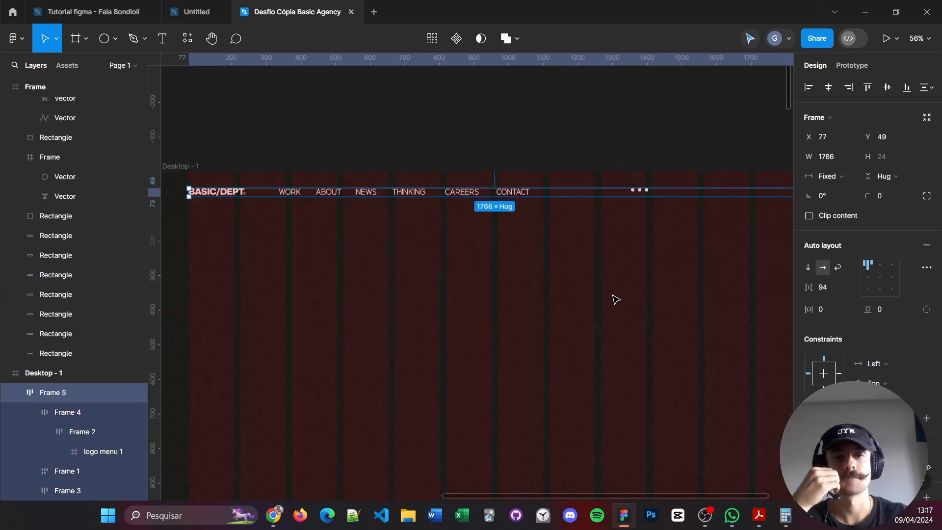
# - Adjust the outer header frame's width sizing and item spacing to spread logo, menu texts and dots across the grid
pyautogui.moveTo(613, 298); pyautogui.dragTo(559, 305)
pyautogui.click(830, 176)
pyautogui.click(830, 176)
pyautogui.scroll(-3, 613, 304)
pyautogui.click(87, 474)
pyautogui.click(53, 392)
pyautogui.moveTo(808, 287)
pyautogui.mouseDown()
pyautogui.moveTo(907, 290)
pyautogui.moveTo(814, 287)
pyautogui.mouseUp()
pyautogui.click(588, 157)
pyautogui.scroll(2, 589, 245)
pyautogui.click(53, 392)
pyautogui.scroll(-3, 638, 317)
# - Ungroup the outer header frame into separate logo, menu and three-dot frames
pyautogui.click(588, 338)
pyautogui.click(490, 225)
pyautogui.hotkey('ctrl', 'shift', 'g')
# - Narrow the menu texts frame to about 749 px and reposition it horizontally between the logo and the dots
pyautogui.click(475, 226)
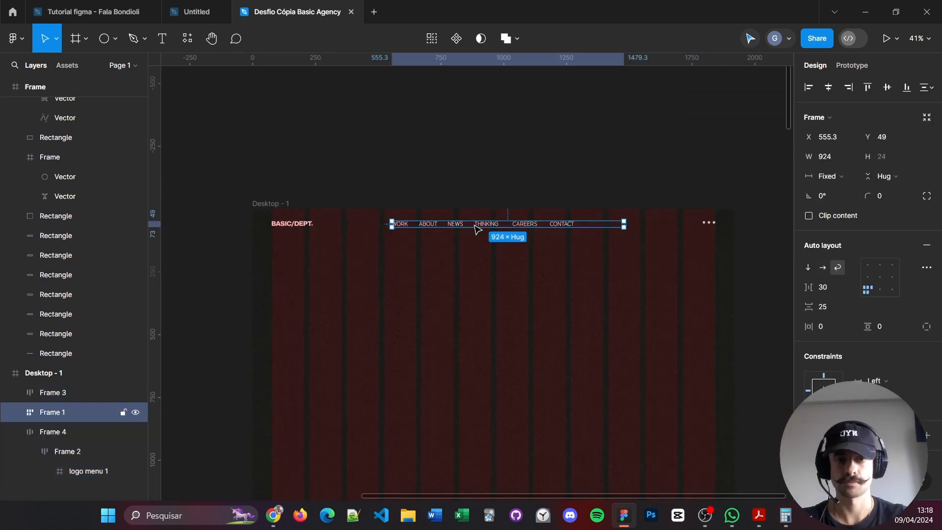
pyautogui.moveTo(475, 227); pyautogui.dragTo(461, 227)
pyautogui.moveTo(611, 224); pyautogui.dragTo(564, 224)
pyautogui.moveTo(473, 224); pyautogui.dragTo(495, 224)
# - Group the logo, menu and three-dot frames and rename the group "Header"
pyautogui.hotkey('ctrl', 'g')
pyautogui.doubleClick(83, 392)
pyautogui.write('Header')
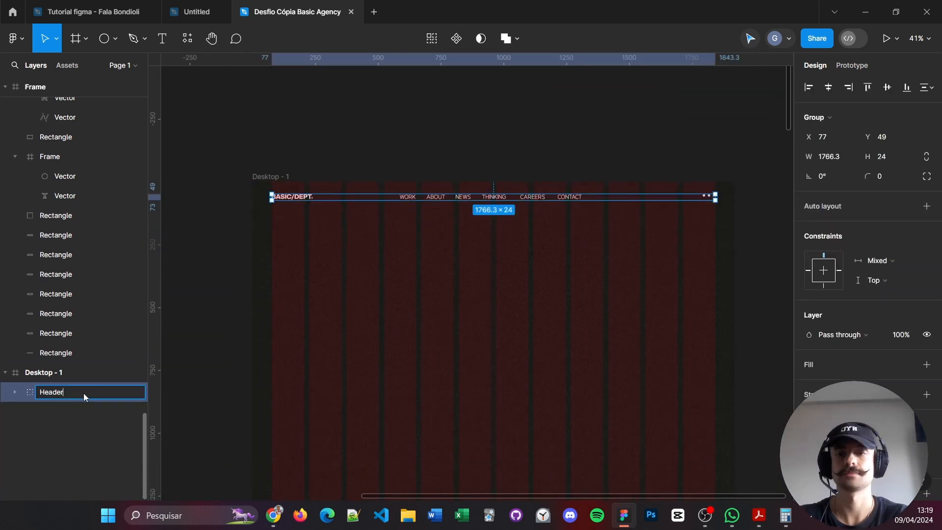
# - Rename the Header group's dots, menu texts and logo layers "Menu hamburguer", "Menu nav" and "Logo svg"
pyautogui.click(15, 393)
pyautogui.click(67, 412)
pyautogui.doubleClick(68, 412)
pyautogui.write('Menu hamburguer')
pyautogui.click(74, 433)
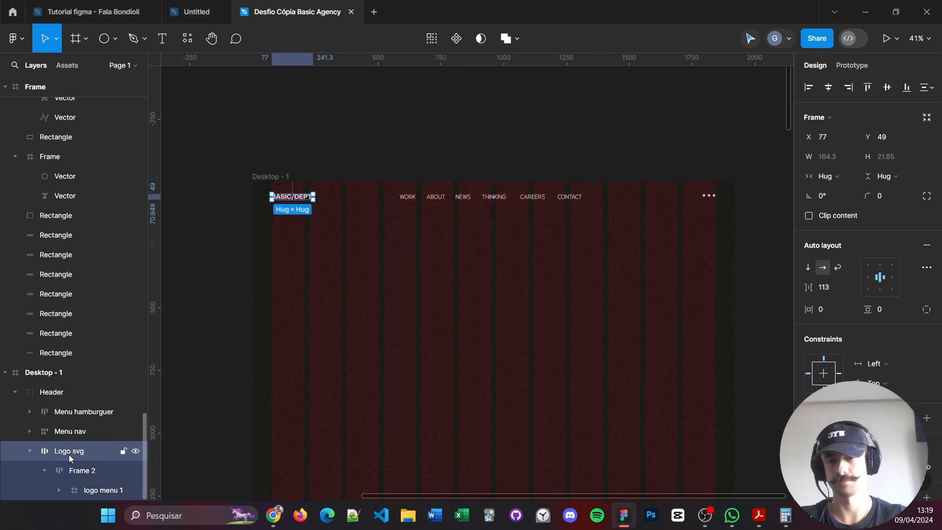
pyautogui.click(96, 448)
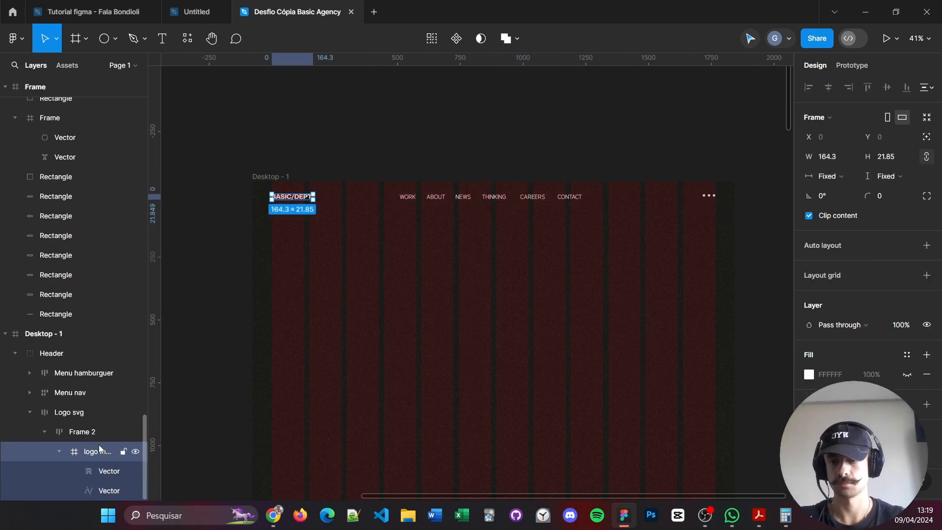
pyautogui.click(528, 273)
# - Try a stroke on the About menu text, testing its position options and the document color F9CDCD
pyautogui.keyDown('ctrl'); pyautogui.click(387, 192); pyautogui.keyUp('ctrl')
pyautogui.click(927, 355)
pyautogui.click(828, 394)
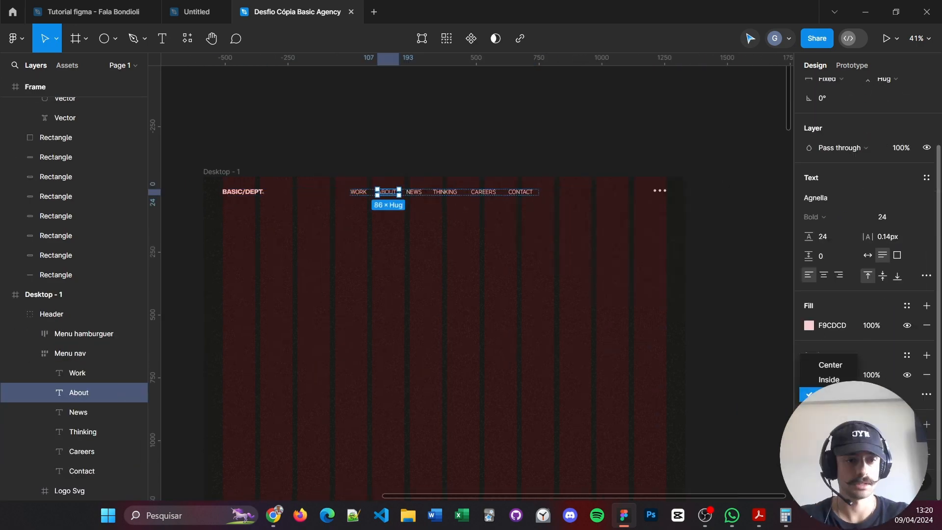
pyautogui.click(829, 394)
pyautogui.scroll(5, 399, 203)
pyautogui.click(808, 374)
pyautogui.moveTo(648, 328); pyautogui.dragTo(647, 232)
pyautogui.click(827, 394)
pyautogui.click(829, 379)
pyautogui.click(809, 375)
pyautogui.click(661, 434)
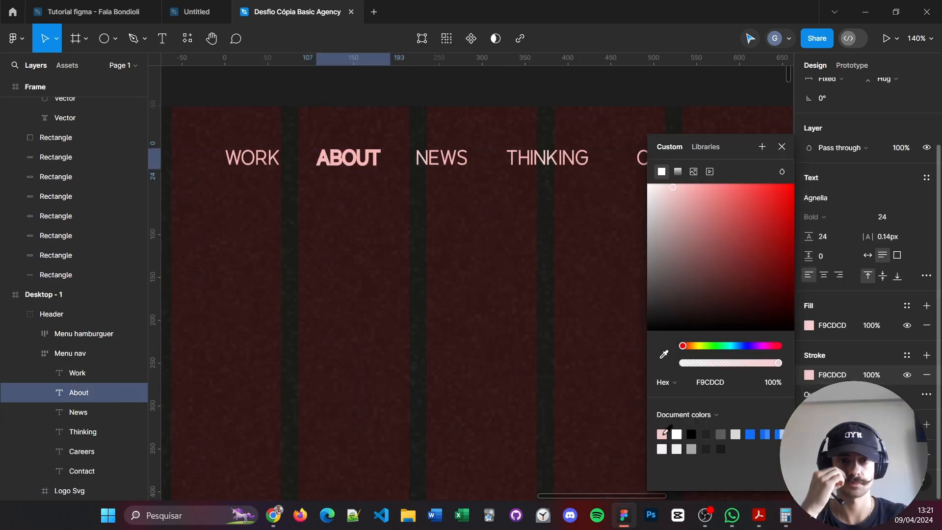
# - Try a custom dash pattern of 2, 4, 6, 8 on the About text's stroke, and remove the stroke
pyautogui.click(924, 395)
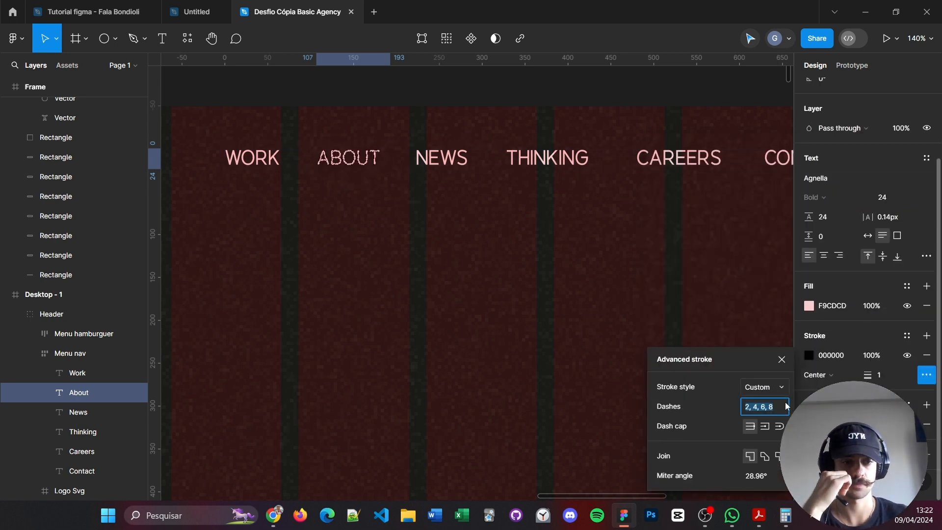
pyautogui.click(817, 375)
pyautogui.click(927, 355)
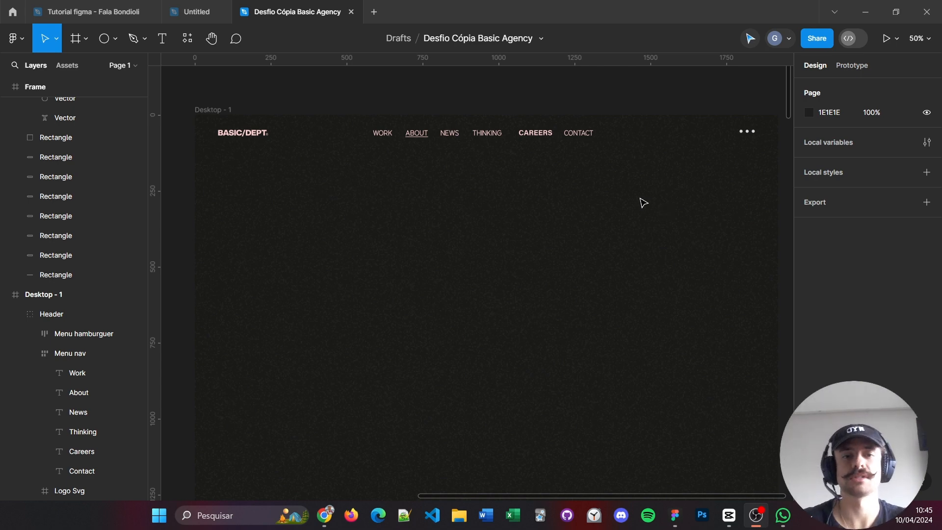
# - Change the font of all six header menu texts, Work through Contact, to Standerd
pyautogui.click(386, 136)
pyautogui.doubleClick(386, 138)
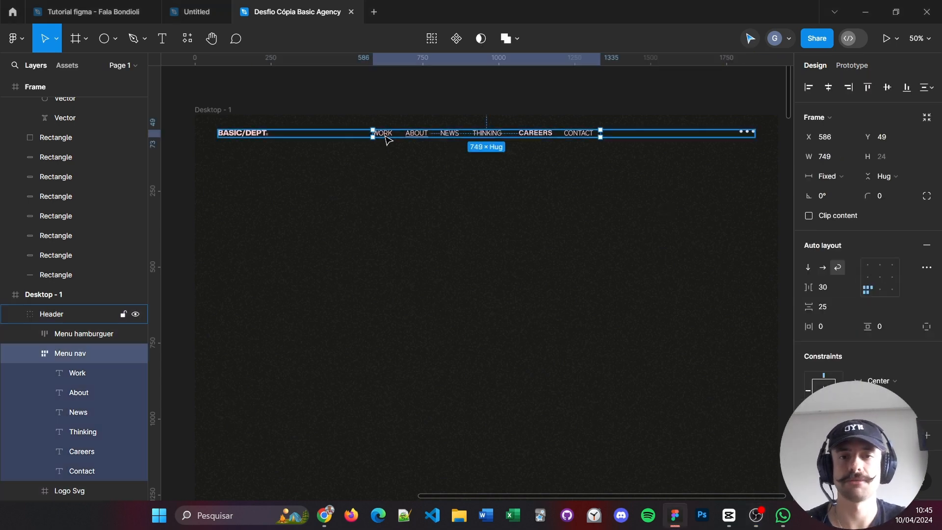
pyautogui.click(387, 138)
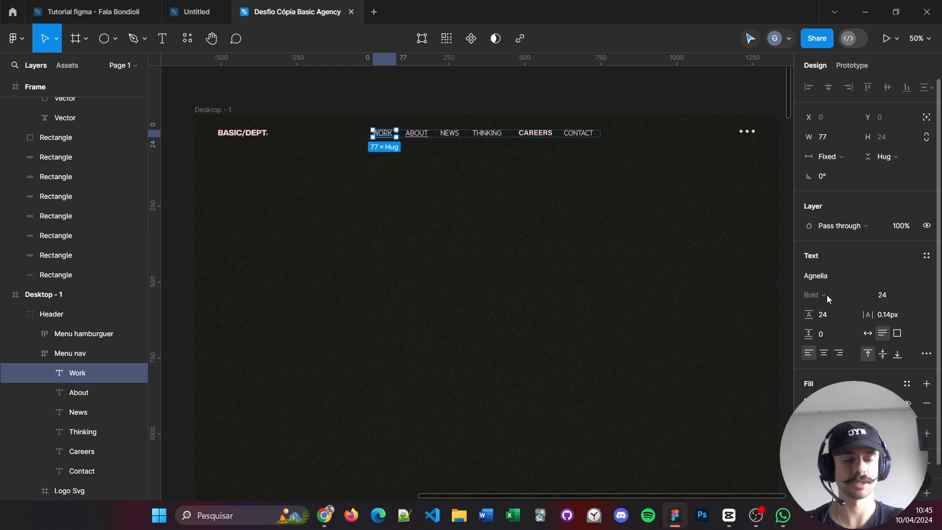
pyautogui.keyDown('shift'); pyautogui.click(416, 135); pyautogui.keyUp('shift')
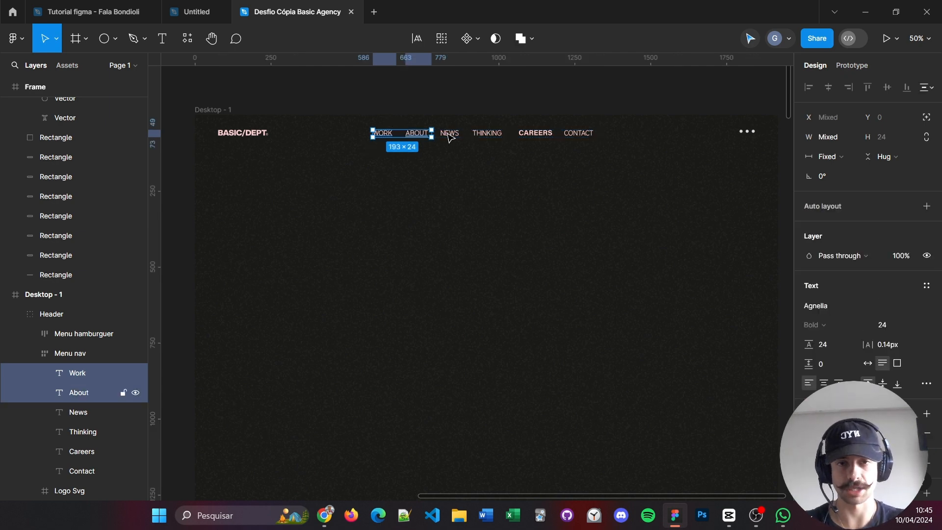
pyautogui.keyDown('shift'); pyautogui.click(450, 134); pyautogui.keyUp('shift')
pyautogui.keyDown('shift'); pyautogui.click(487, 135); pyautogui.keyUp('shift')
pyautogui.keyDown('shift'); pyautogui.click(536, 134); pyautogui.keyUp('shift')
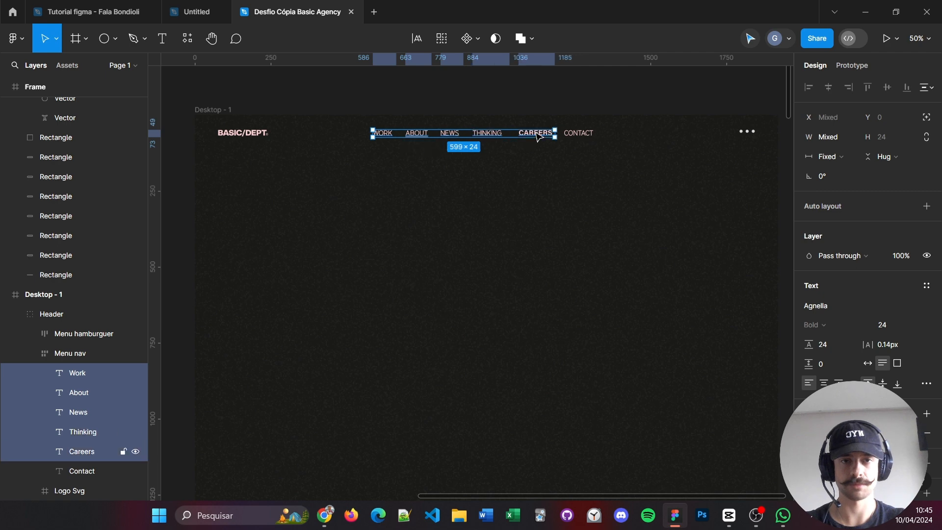
pyautogui.keyDown('shift'); pyautogui.click(581, 138); pyautogui.keyUp('shift')
pyautogui.click(834, 306)
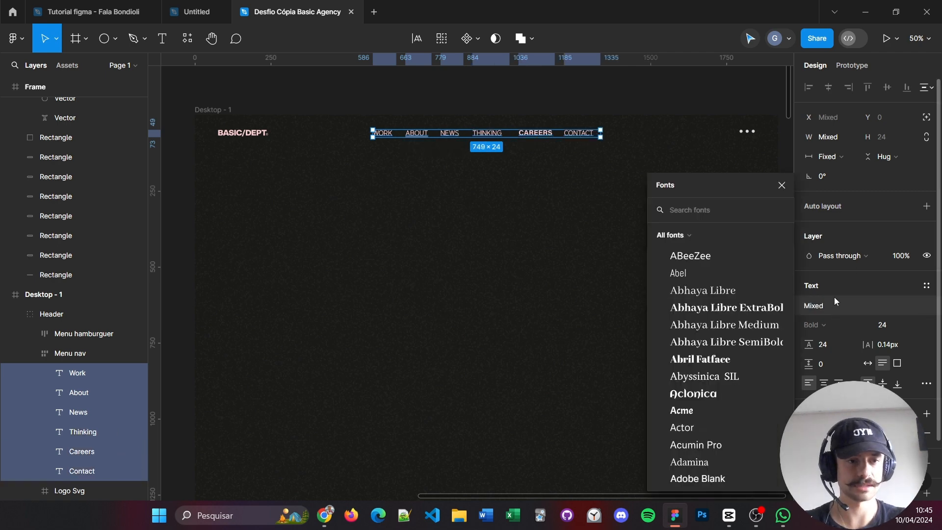
pyautogui.click(719, 209)
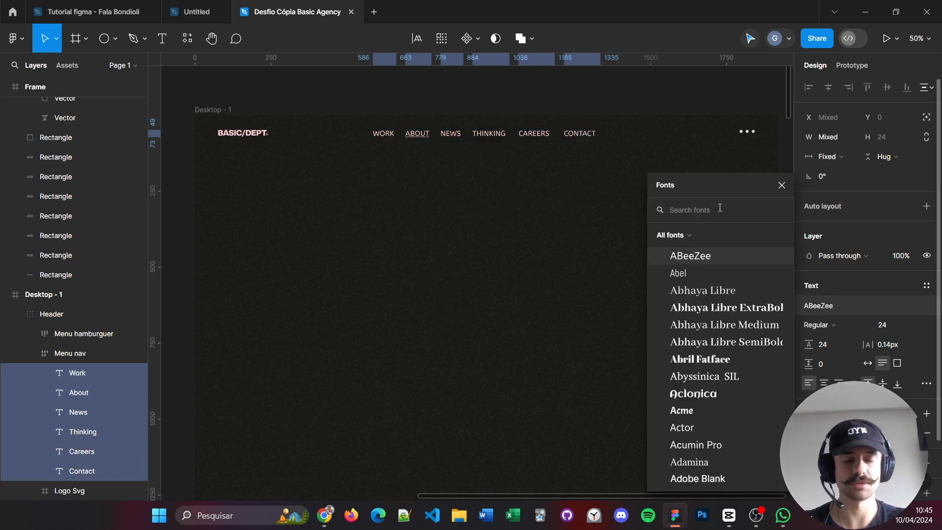
pyautogui.write('star')
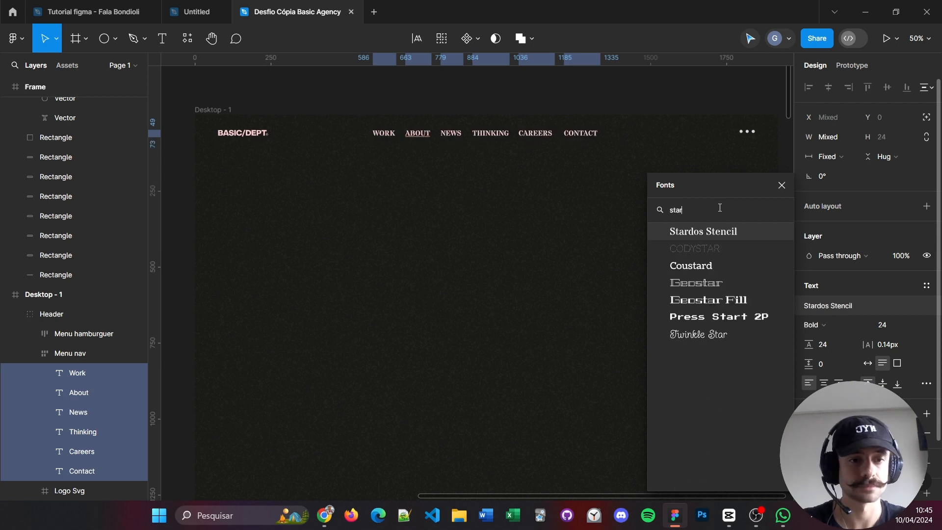
pyautogui.press('BackSpace')
pyautogui.write('n')
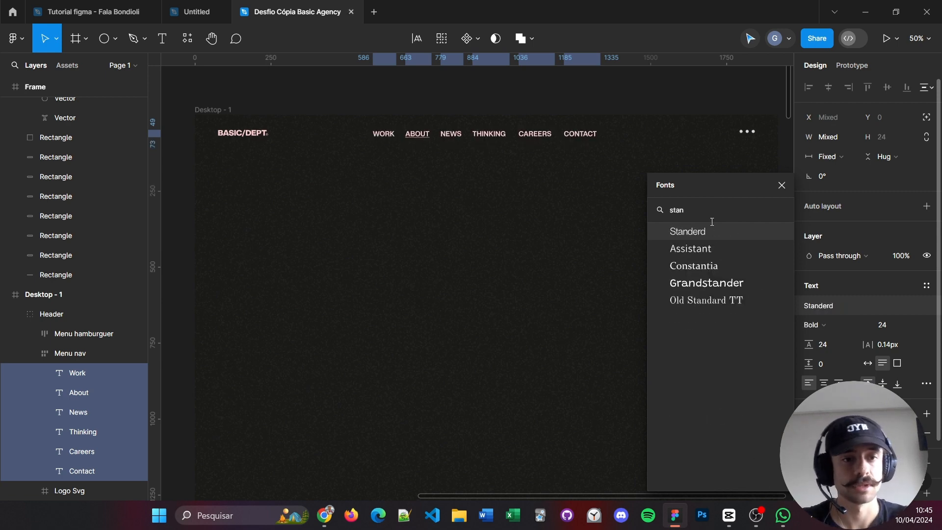
pyautogui.click(700, 231)
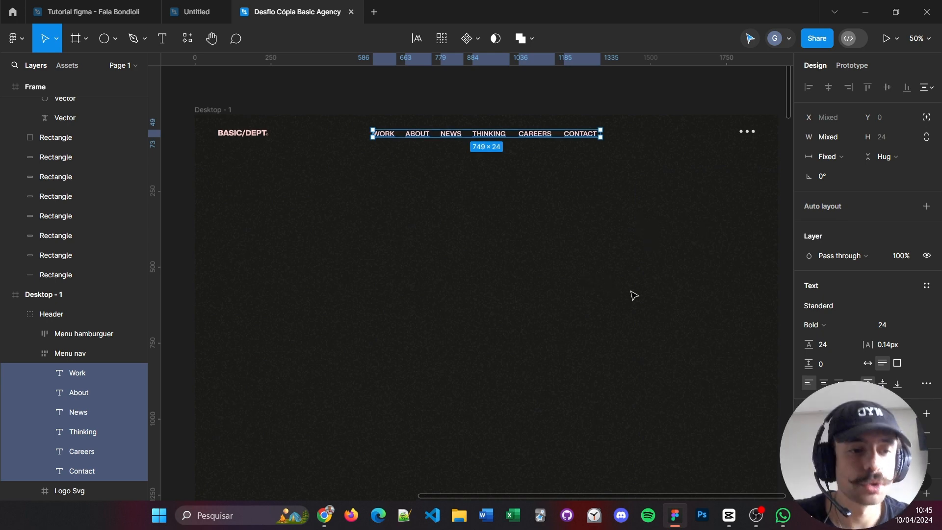
# - Preview the available Standerd font weights on the menu texts, keeping Bold
pyautogui.click(819, 325)
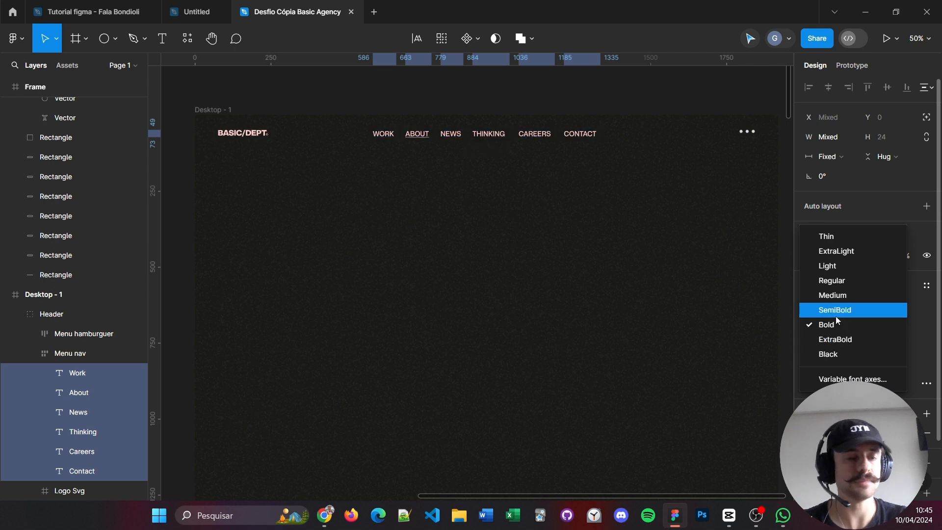
pyautogui.click(615, 336)
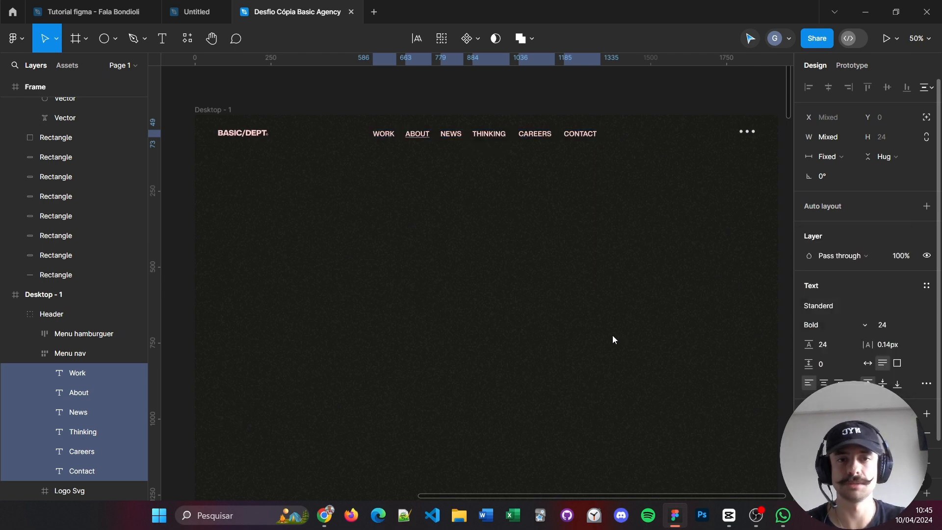
pyautogui.click(591, 317)
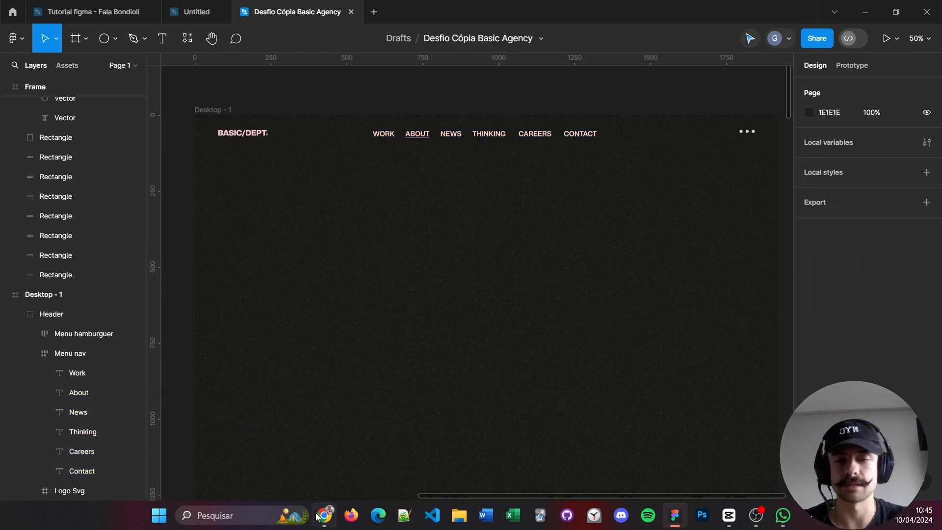
# - Switch to Chrome and examine the hero headline on the BASIC/DEPT About page
pyautogui.moveTo(314, 522)
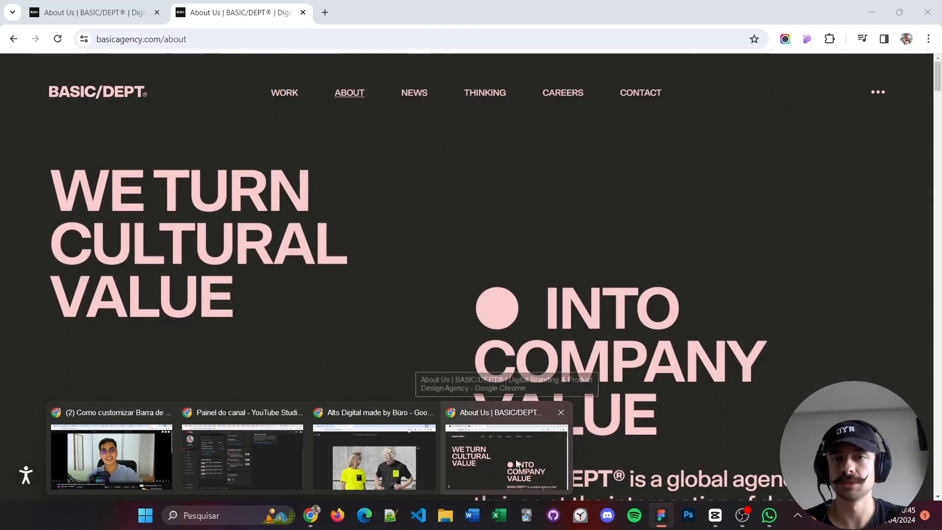
pyautogui.click(518, 463)
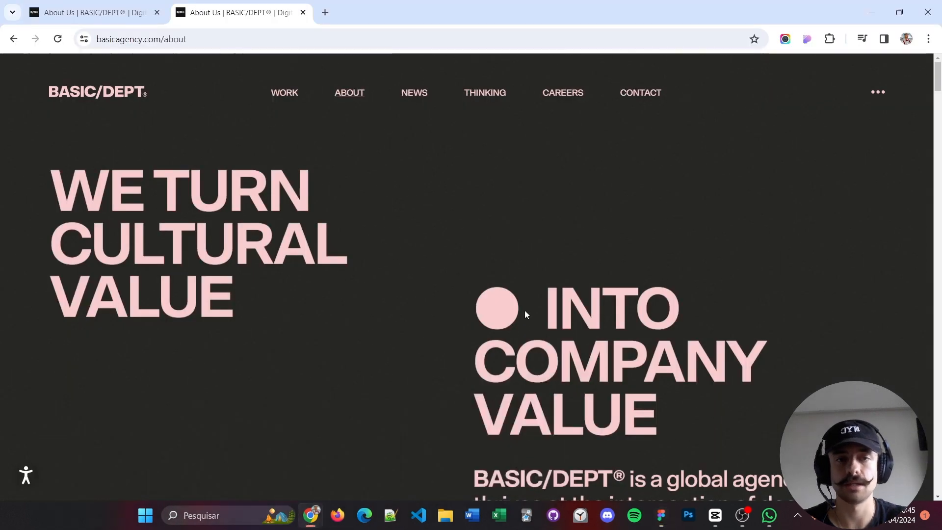
pyautogui.scroll(-1, 520, 281)
pyautogui.scroll(1, 530, 280)
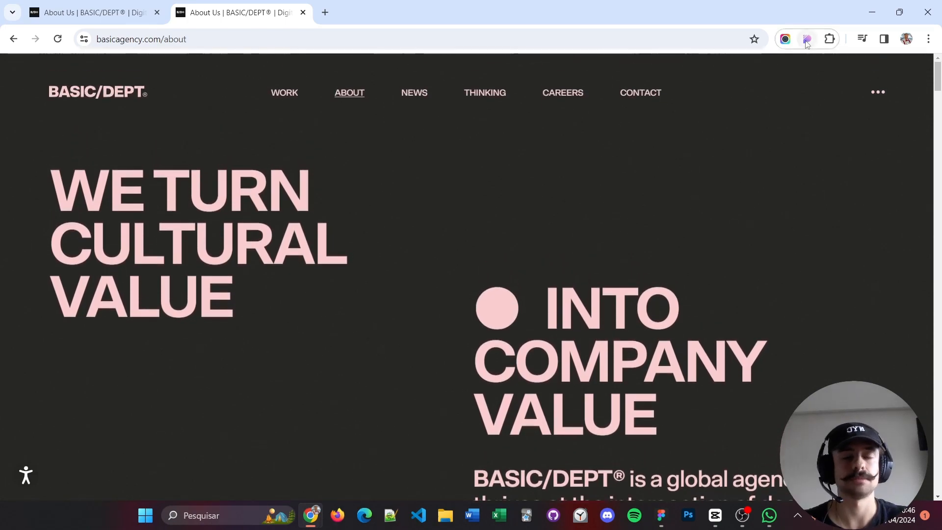
# - Switch back to Figma and add the headline "WE TURN CULTURAL VALUE" to the Desktop - 1 frame in Standerd ExtraBold, size 113
pyautogui.click(661, 515)
pyautogui.moveTo(236, 245); pyautogui.dragTo(756, 326)
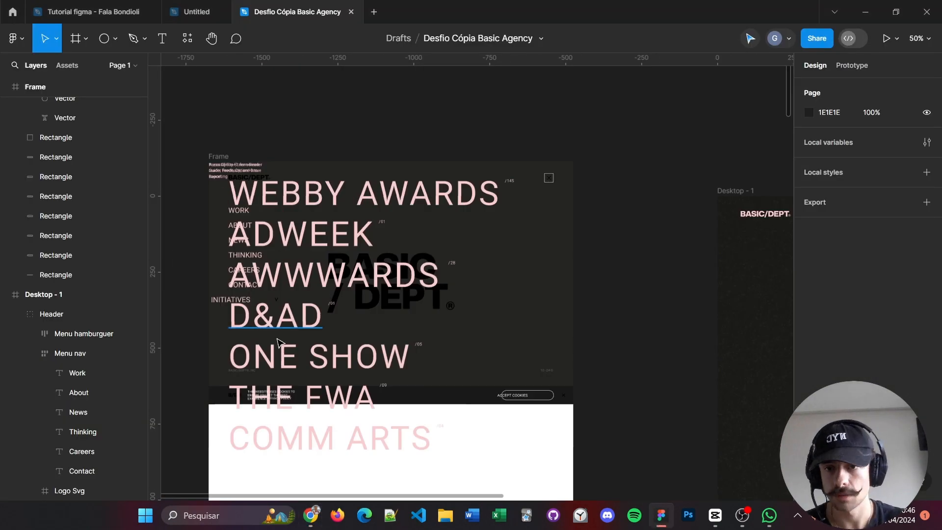
pyautogui.click(217, 154)
pyautogui.click(643, 290)
pyautogui.moveTo(765, 289); pyautogui.dragTo(510, 269)
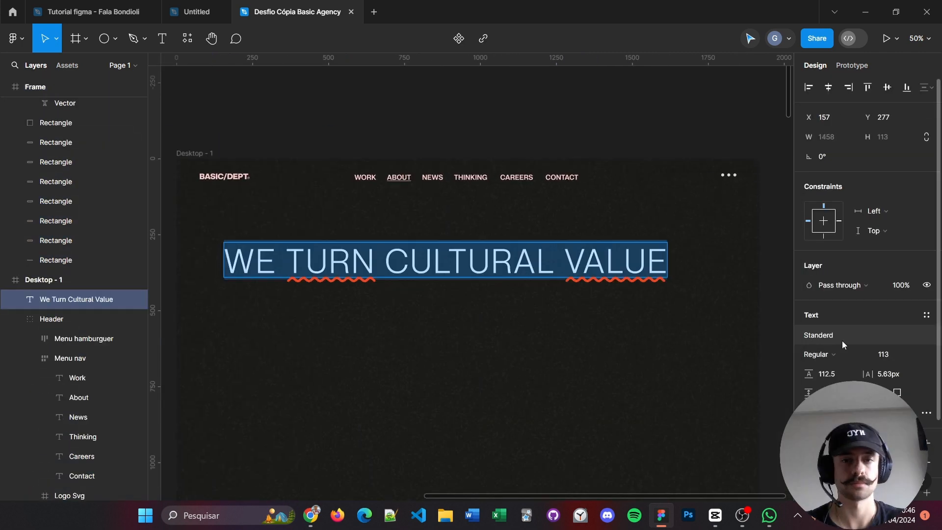
pyautogui.hotkey('ctrl', 'b')
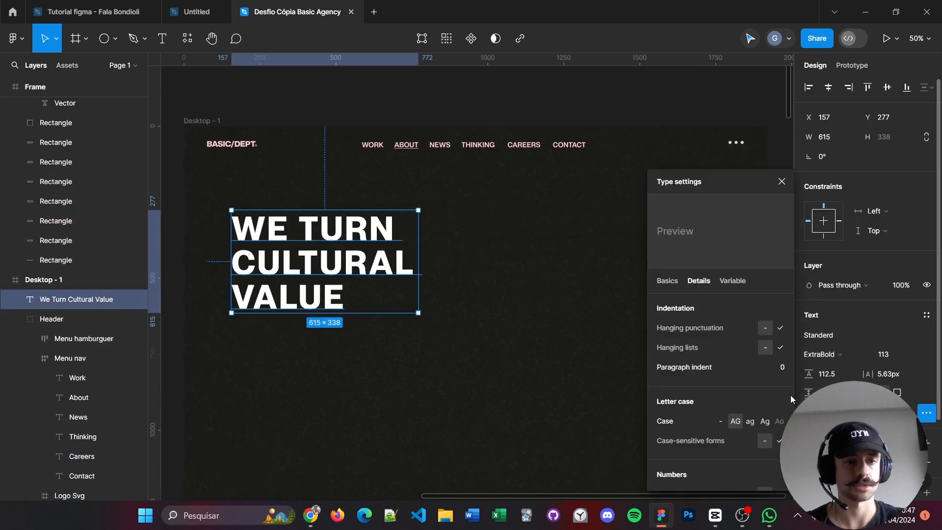
# - Build a second pink headline group from the texts INTO and COMPANY VALUE, with a circle in front of INTO
pyautogui.scroll(-3, 790, 398)
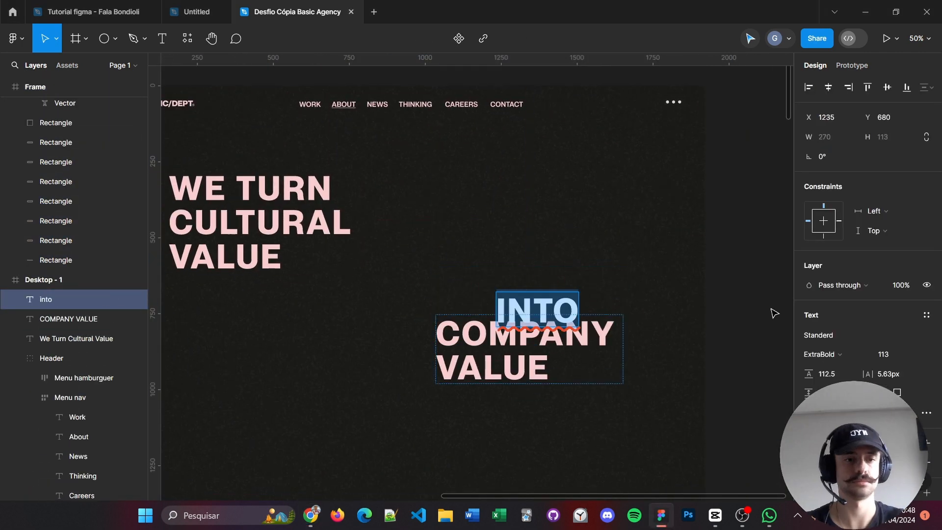
pyautogui.click(519, 442)
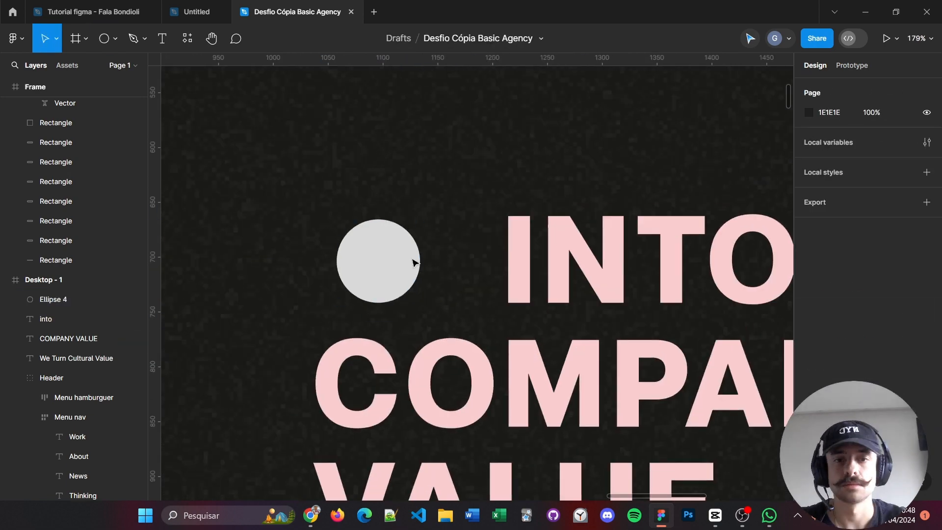
pyautogui.moveTo(412, 260); pyautogui.dragTo(525, 271)
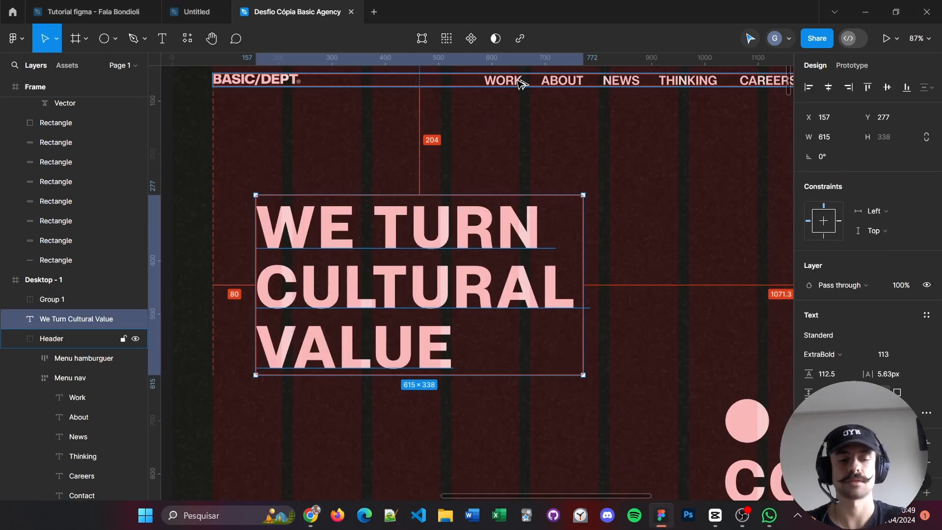
# - Move the WE TURN CULTURAL VALUE headline to X 77, Y 229, in line with the header logo's left edge
pyautogui.hotkey('shift', 'Left')
pyautogui.hotkey('shift', 'Left')
pyautogui.hotkey('shift', 'Left')
pyautogui.hotkey('shift', 'Left')
pyautogui.hotkey('shift', 'Left')
pyautogui.hotkey('shift', 'Left')
pyautogui.hotkey('shift', 'Left')
pyautogui.hotkey('shift', 'Left')
pyautogui.hotkey('shift', 'Up')
pyautogui.hotkey('shift', 'Up')
pyautogui.hotkey('shift', 'Up')
pyautogui.hotkey('shift', 'Up')
pyautogui.hotkey('shift', 'Up')
pyautogui.hotkey('shift', 'Up')
pyautogui.hotkey('shift', 'Up')
pyautogui.hotkey('shift', 'Up')
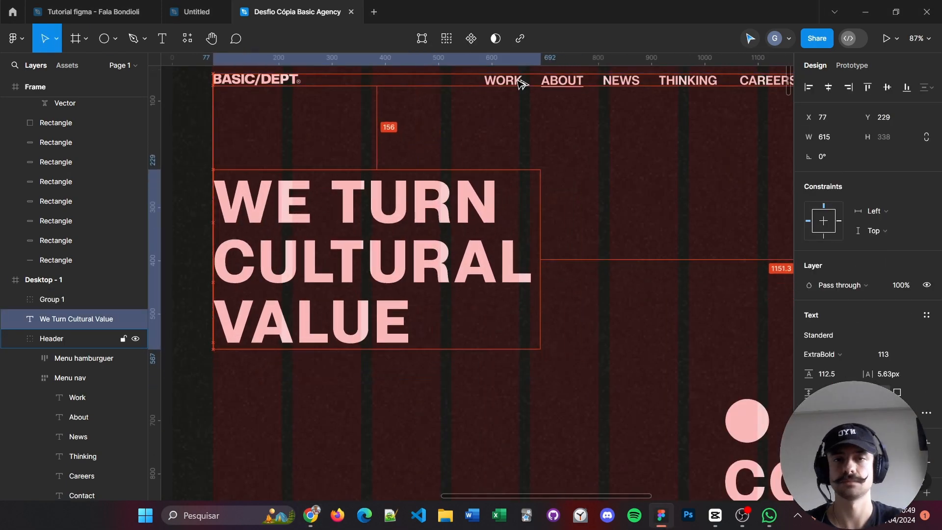
# - Add the description paragraph starting "is a global agency that thrives", with font size 38, line height 40 and width 777
pyautogui.scroll(-2, 508, 300)
pyautogui.click(508, 299)
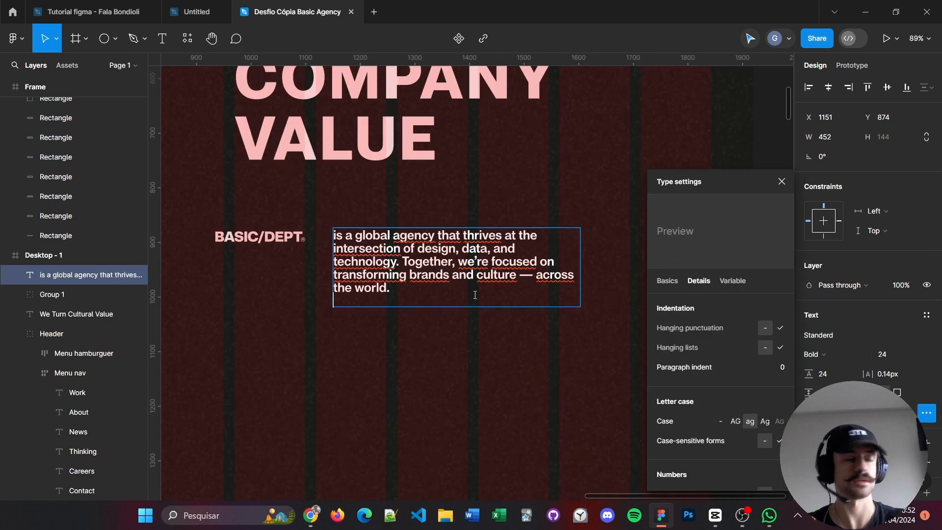
pyautogui.press('Escape')
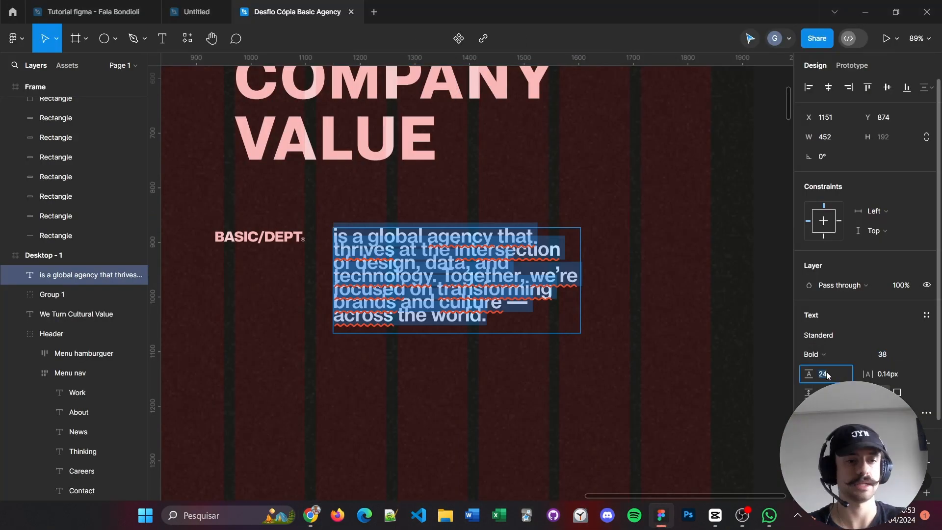
pyautogui.moveTo(580, 275); pyautogui.dragTo(757, 299)
pyautogui.doubleClick(724, 301)
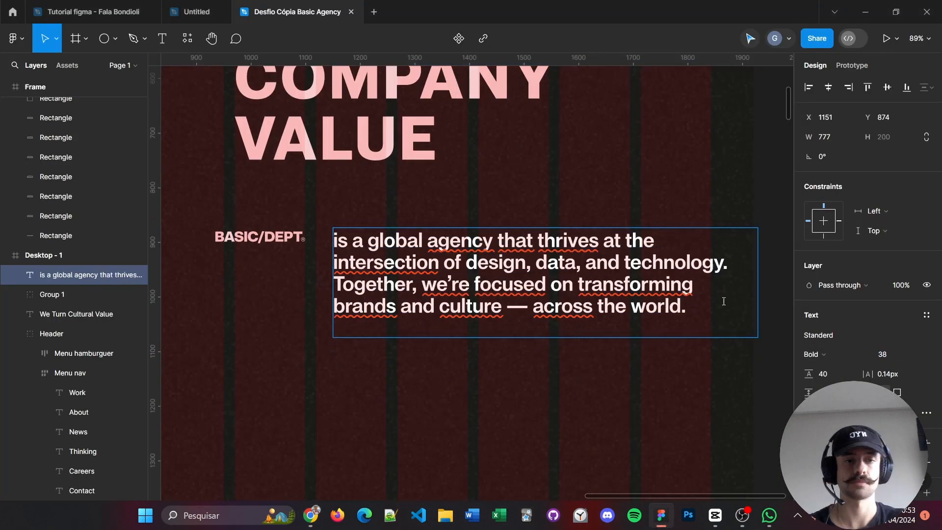
# - Widen the description paragraph further and move it below the copied BASIC/DEPT logo
pyautogui.hscroll(3, 723, 301)
pyautogui.moveTo(611, 288); pyautogui.dragTo(677, 288)
pyautogui.moveTo(540, 275); pyautogui.dragTo(335, 303)
pyautogui.click(523, 437)
pyautogui.scroll(-5, 450, 417)
pyautogui.hotkey('alt', 'Tab')
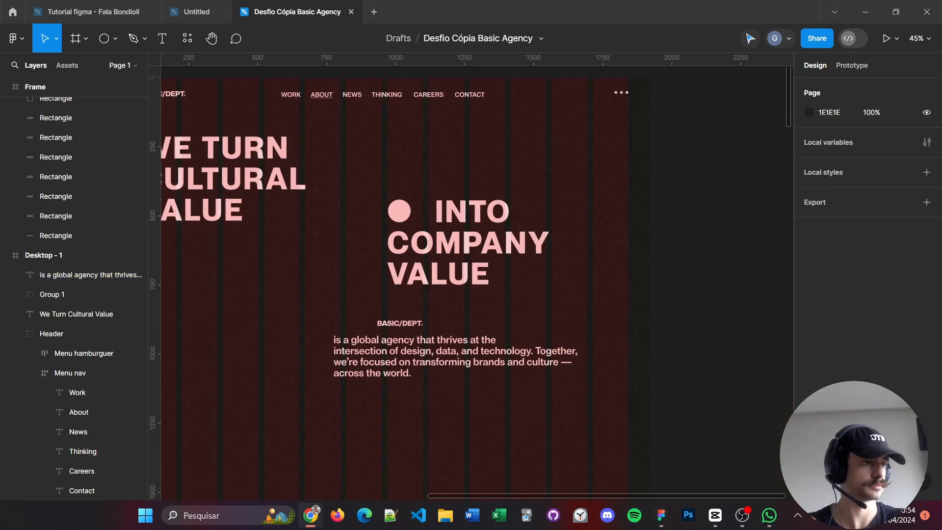
# - Move the copied logo layer out to the top level of Desktop - 1 and set its height to 36
pyautogui.doubleClick(400, 323)
pyautogui.moveTo(69, 471); pyautogui.dragTo(54, 225)
pyautogui.click(828, 156)
pyautogui.click(883, 157)
pyautogui.write('36')
pyautogui.press('Return')
# - Place the enlarged logo copy directly below VALUE and the description paragraph to its right
pyautogui.moveTo(419, 318); pyautogui.dragTo(431, 300)
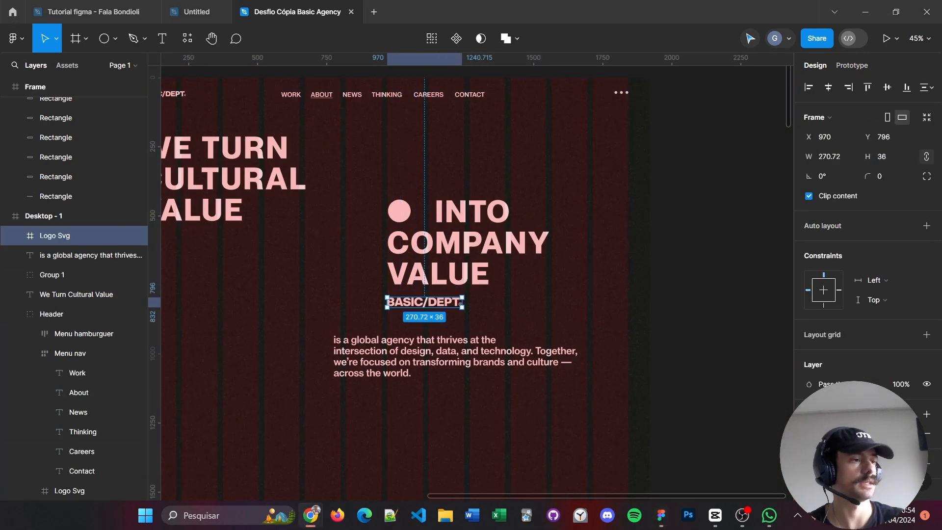
pyautogui.moveTo(384, 367); pyautogui.dragTo(524, 332)
pyautogui.click(488, 387)
pyautogui.hscroll(-2, 487, 387)
# - Move the INTO COMPANY VALUE headline, logo copy and description left together, to about X 672
pyautogui.moveTo(456, 382); pyautogui.dragTo(612, 272)
pyautogui.moveTo(613, 271); pyautogui.dragTo(530, 274)
pyautogui.moveTo(528, 330); pyautogui.dragTo(521, 324)
pyautogui.click(584, 385)
# - Set the description paragraph's font size to 36 and its box width to 842
pyautogui.click(668, 330)
pyautogui.click(926, 412)
pyautogui.click(748, 309)
pyautogui.moveTo(659, 345); pyautogui.dragTo(673, 345)
# - Move the logo copy and the INTO COMPANY VALUE group together to X 712
pyautogui.click(447, 316)
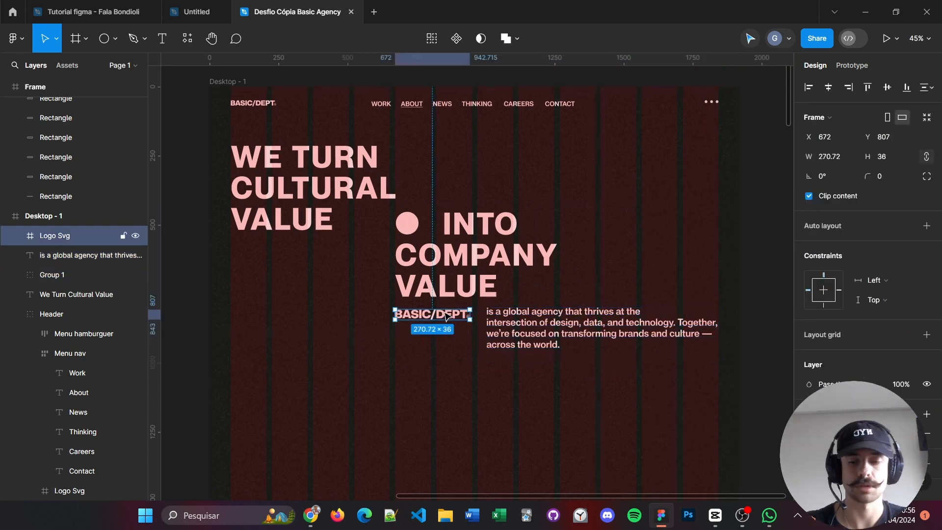
pyautogui.keyDown('shift'); pyautogui.click(450, 286); pyautogui.keyUp('shift')
pyautogui.moveTo(450, 286); pyautogui.dragTo(461, 282)
pyautogui.scroll(5, 531, 332)
pyautogui.click(352, 371)
pyautogui.scroll(-7, 456, 381)
pyautogui.scroll(2, 430, 390)
# - Check the reference website and set the letter spacing of all six header menu texts to -0.18px
pyautogui.click(595, 346)
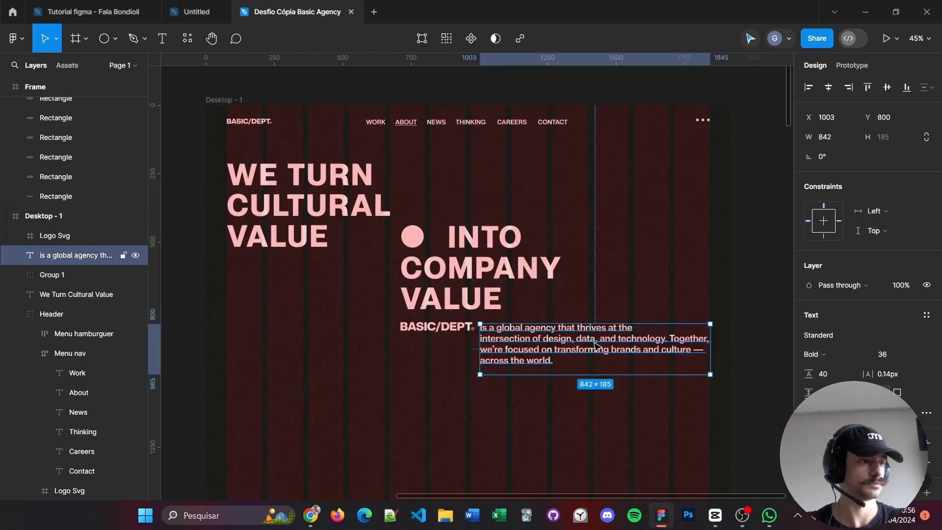
pyautogui.hotkey('alt', 'Tab')
pyautogui.hotkey('alt', 'Tab')
pyautogui.doubleClick(375, 122)
pyautogui.keyDown('shift'); pyautogui.click(405, 122); pyautogui.keyUp('shift')
pyautogui.keyDown('shift'); pyautogui.click(436, 122); pyautogui.keyUp('shift')
pyautogui.keyDown('shift'); pyautogui.click(469, 122); pyautogui.keyUp('shift')
pyautogui.keyDown('shift'); pyautogui.click(511, 122); pyautogui.keyUp('shift')
pyautogui.keyDown('shift'); pyautogui.click(553, 123); pyautogui.keyUp('shift')
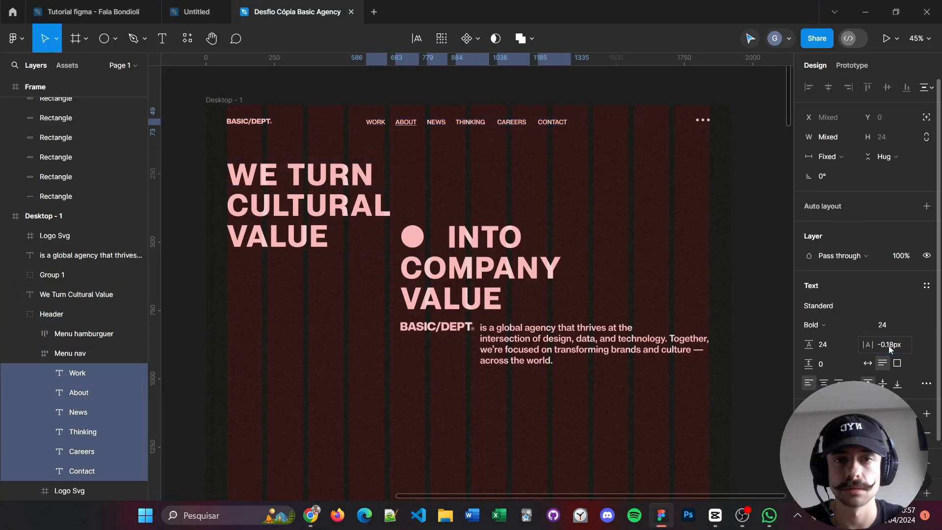
# - Check the headlines on the reference website and set the letter spacing of both headline blocks to -5.63px
pyautogui.click(309, 206)
pyautogui.hotkey('alt', 'Tab')
pyautogui.hotkey('alt', 'Tab')
pyautogui.keyDown('shift'); pyautogui.click(481, 268); pyautogui.keyUp('shift')
pyautogui.click(889, 425)
pyautogui.write('-5.63px')
# - Set the description paragraph's letter spacing to -1.33px
pyautogui.click(595, 346)
pyautogui.click(899, 374)
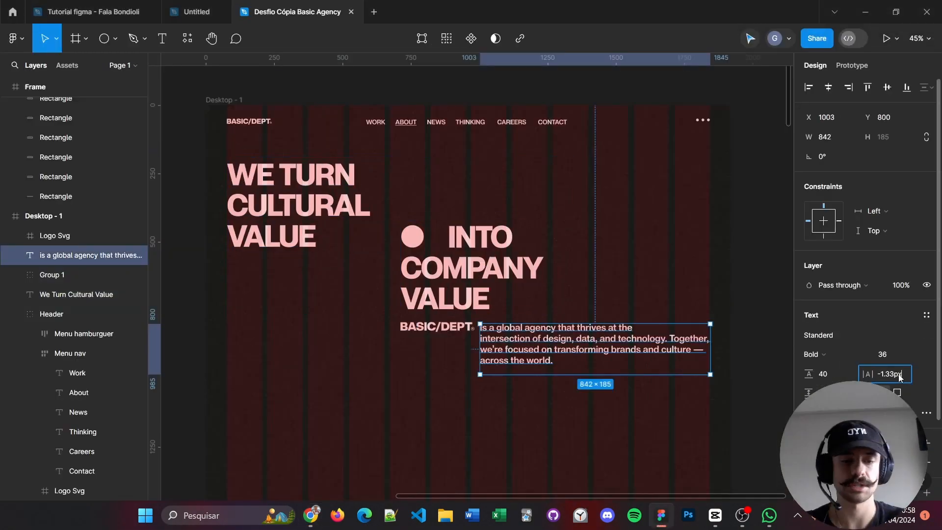
pyautogui.click(530, 446)
pyautogui.scroll(3, 475, 276)
# - Compare with the reference website and split the description, putting the text from "intersection of design" onward in its own text layer
pyautogui.hotkey('alt', 'Tab')
pyautogui.hotkey('alt', 'Tab')
pyautogui.click(557, 372)
pyautogui.tripleClick(557, 343)
pyautogui.hotkey('ctrl', 'x')
pyautogui.click(926, 413)
pyautogui.moveTo(617, 351); pyautogui.dragTo(466, 329)
pyautogui.press('Escape')
pyautogui.hotkey('ctrl', 'v')
# - Position the two description texts one above the other and nudge the first line upward to even out the line spacing
pyautogui.click(467, 361)
pyautogui.scroll(3, 414, 321)
pyautogui.moveTo(538, 334); pyautogui.dragTo(541, 352)
pyautogui.press('Up')
pyautogui.press('Up')
pyautogui.press('Up')
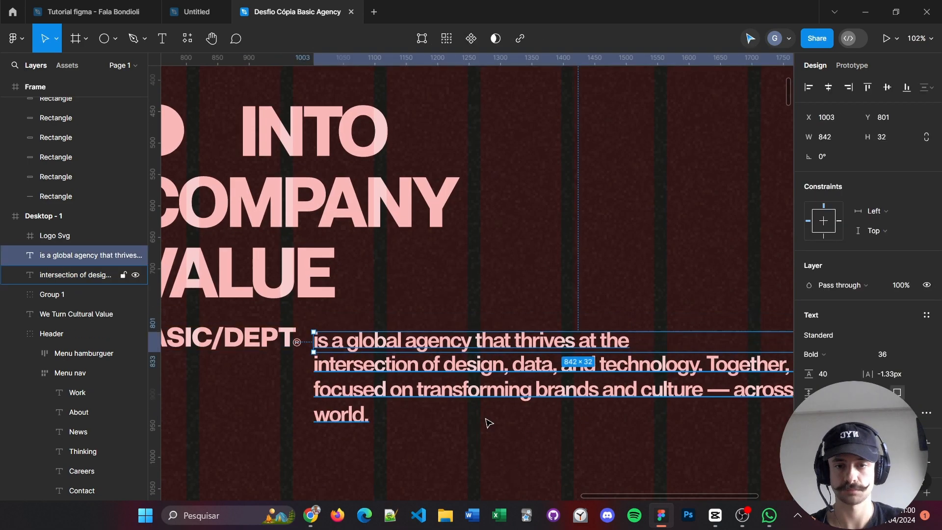
# - Draw a small temporary rectangle as a spacing gauge under the first description line, and delete it
pyautogui.press('r')
pyautogui.moveTo(339, 400)
pyautogui.mouseDown()
pyautogui.moveTo(369, 404)
pyautogui.moveTo(339, 353)
pyautogui.mouseUp()
pyautogui.click(422, 340)
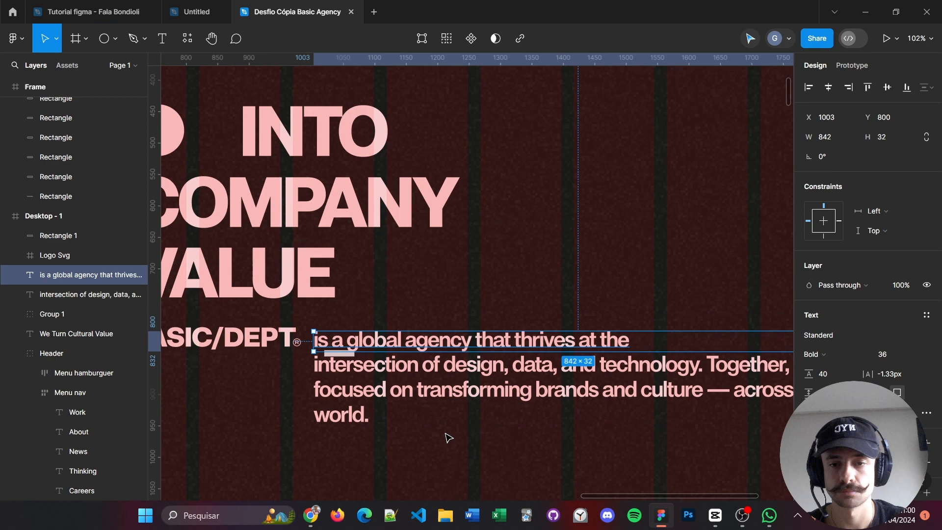
pyautogui.click(343, 352)
pyautogui.press('Delete')
# - Move the logo copy and first description line right together until the logo aligns with the lower description text's left edge
pyautogui.scroll(-4, 556, 276)
pyautogui.click(383, 192)
pyautogui.keyDown('shift'); pyautogui.click(383, 271); pyautogui.keyUp('shift')
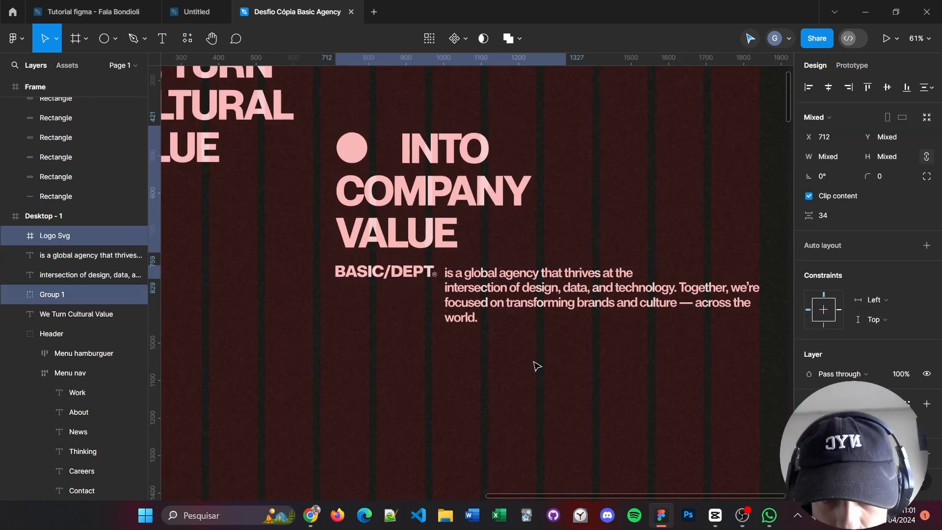
pyautogui.click(383, 271)
pyautogui.keyDown('shift'); pyautogui.click(539, 273); pyautogui.keyUp('shift')
pyautogui.moveTo(387, 272); pyautogui.dragTo(497, 272)
pyautogui.click(530, 343)
# - Move the INTO COMPANY VALUE group right to X 988, above the logo and description
pyautogui.moveTo(344, 193); pyautogui.dragTo(449, 193)
pyautogui.scroll(-6, 496, 383)
pyautogui.scroll(5, 470, 327)
pyautogui.click(491, 237)
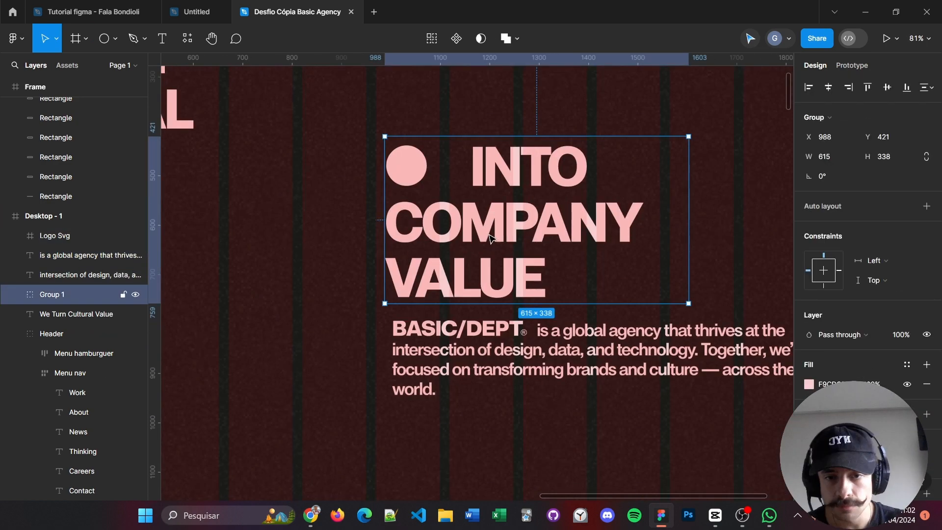
# - Move the INTO COMPANY VALUE group right to X 1005 and hide the layout grid
pyautogui.moveTo(491, 237); pyautogui.dragTo(499, 238)
pyautogui.scroll(-4, 553, 326)
pyautogui.click(414, 380)
pyautogui.hotkey('shift', 'g')
pyautogui.moveTo(655, 48); pyautogui.dragTo(548, 27)
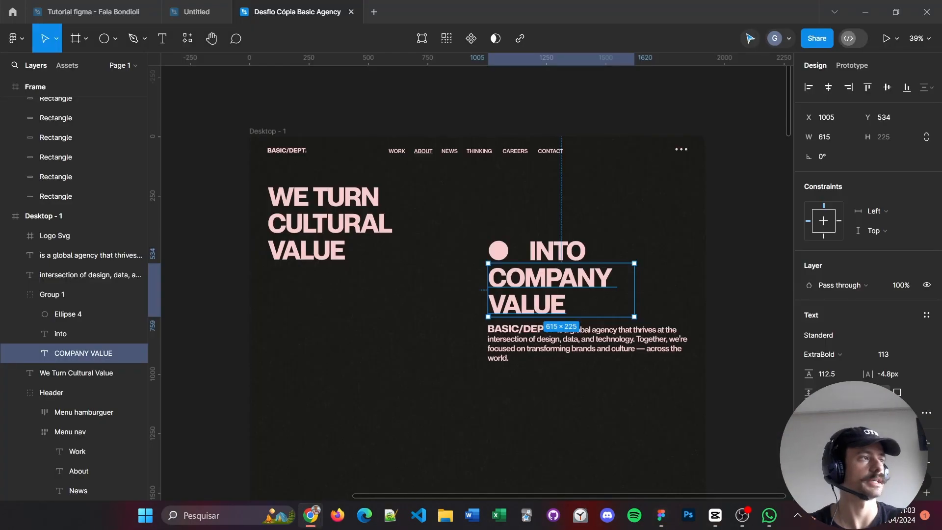
# - Loosen the letter spacing of the WE TURN CULTURAL VALUE, INTO and COMPANY VALUE headline texts together
pyautogui.keyDown('shift'); pyautogui.click(76, 373); pyautogui.keyUp('shift')
pyautogui.click(84, 338)
pyautogui.keyDown('shift'); pyautogui.click(79, 373); pyautogui.keyUp('shift')
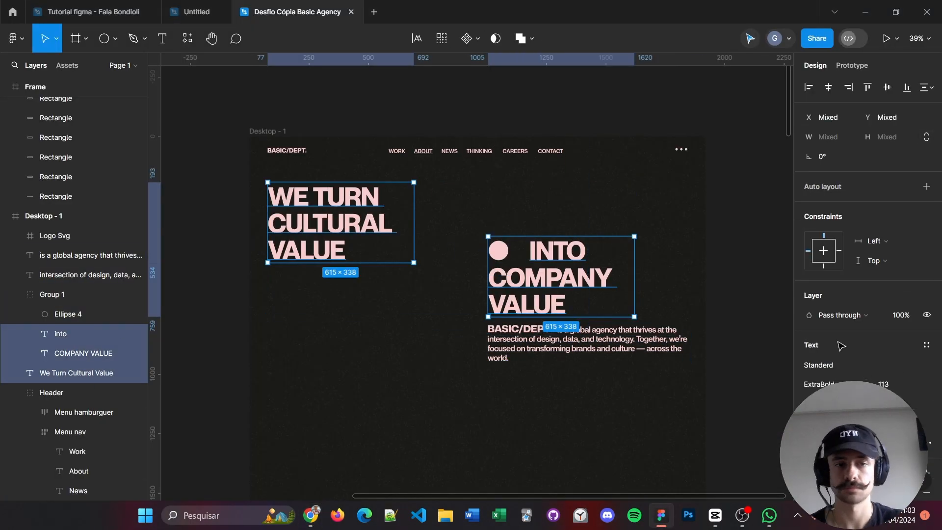
pyautogui.click(433, 430)
# - Show the layout grid and draw a horizontal divider line about 1768 px wide across the columns below the description
pyautogui.scroll(-1, 433, 430)
pyautogui.hotkey('shift', 'g')
pyautogui.press('l')
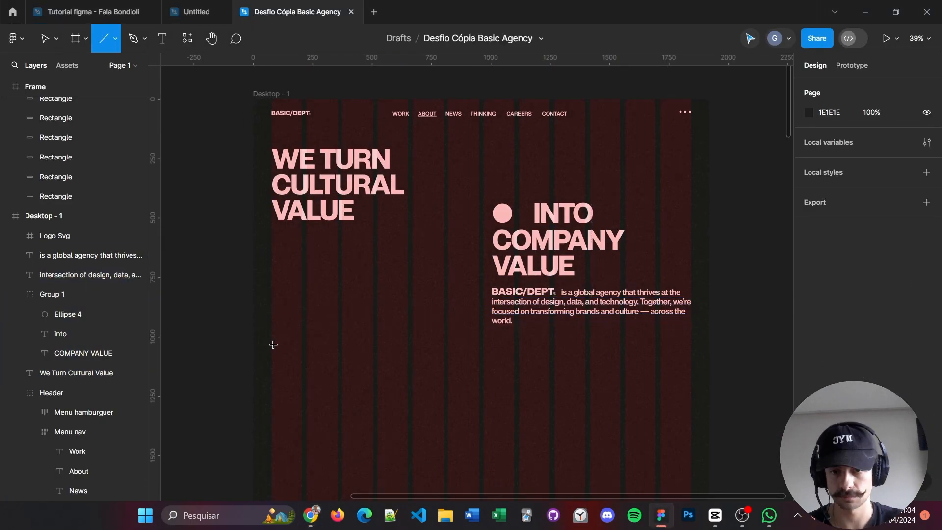
pyautogui.moveTo(271, 349); pyautogui.dragTo(691, 348)
pyautogui.click(519, 370)
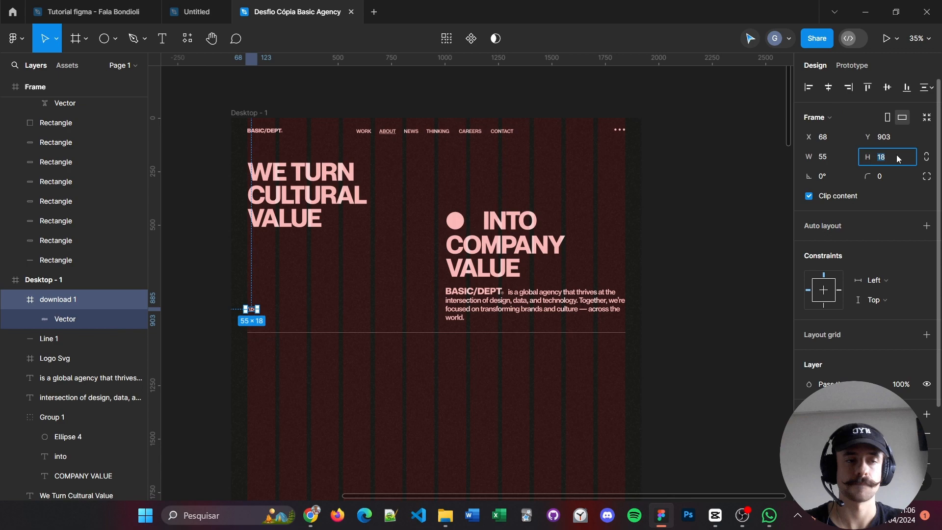
# - Set the small B/D logo's height to 14 and place it just above the divider line's left end
pyautogui.write('14')
pyautogui.press('Return')
pyautogui.click(200, 352)
pyautogui.scroll(6, 200, 352)
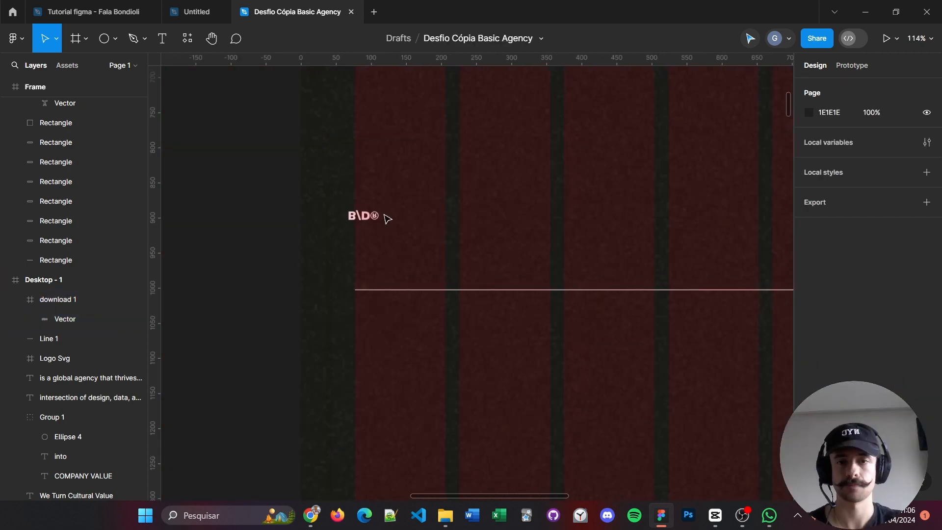
pyautogui.moveTo(375, 216); pyautogui.dragTo(391, 284)
pyautogui.click(425, 307)
# - Add the text 2010 just below the divider line's left end
pyautogui.press('t')
pyautogui.click(327, 306)
pyautogui.write('2010')
pyautogui.press('Escape')
# - Set the 2010 text's font size to 14 and its letter spacing to -0.27 px
pyautogui.click(834, 339)
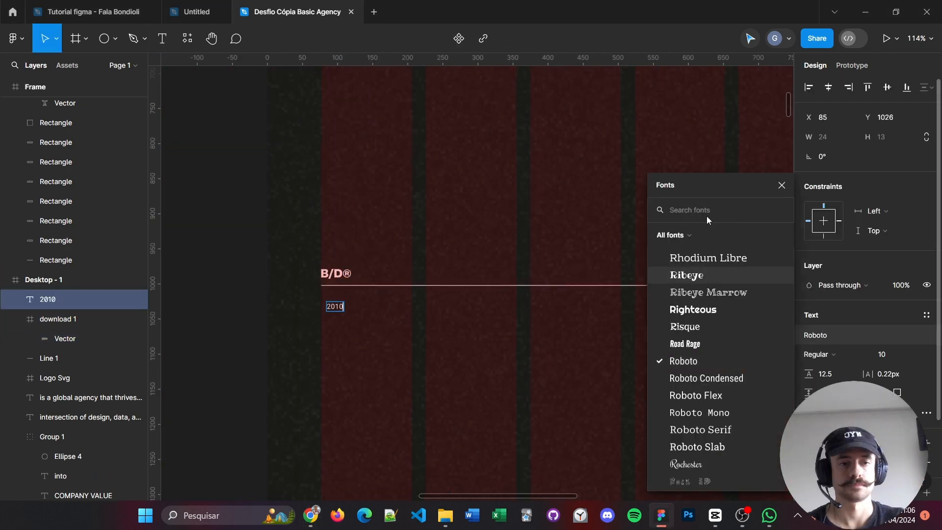
pyautogui.click(707, 210)
pyautogui.click(907, 353)
pyautogui.click(907, 324)
pyautogui.write('16')
pyautogui.click(346, 308)
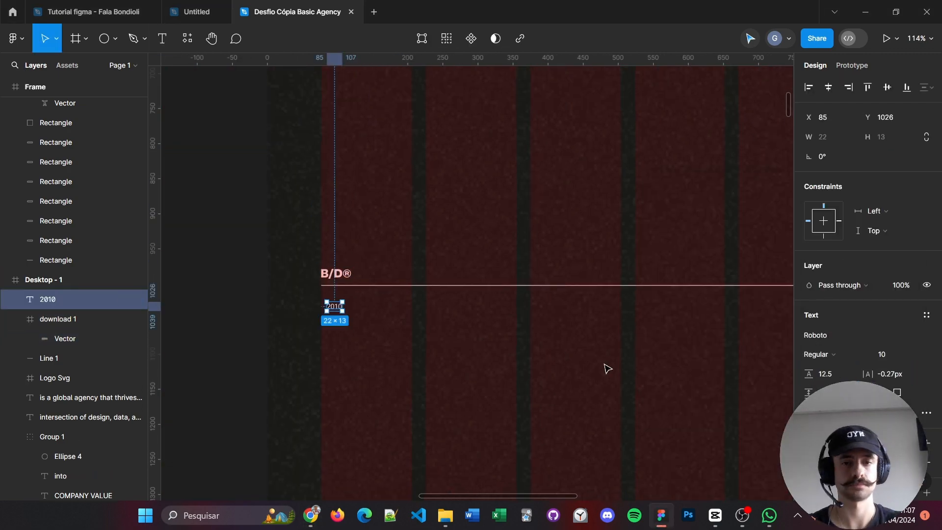
pyautogui.click(552, 374)
# - Duplicate the 2010 text farther along the divider line and change the copy's text to Present
pyautogui.click(336, 306)
pyautogui.moveTo(336, 306); pyautogui.dragTo(451, 303)
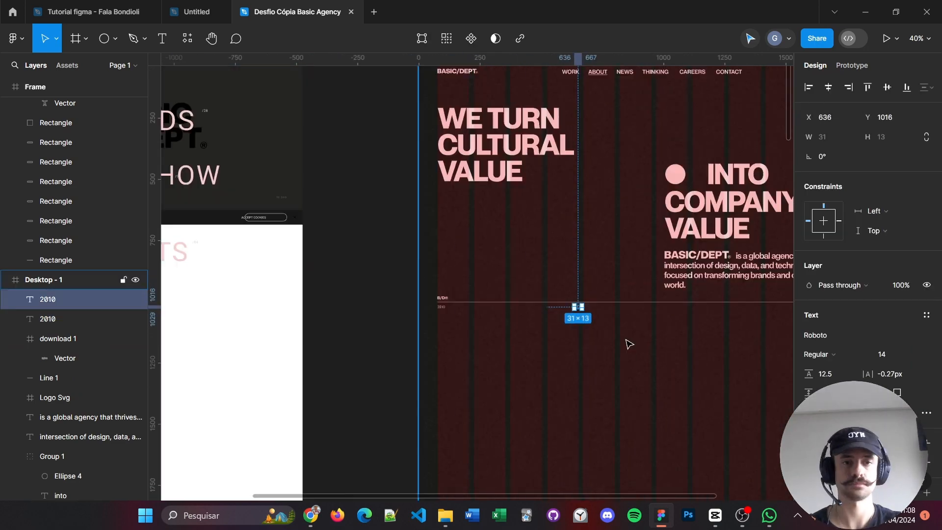
pyautogui.keyDown('shift'); pyautogui.click(279, 293); pyautogui.keyUp('shift')
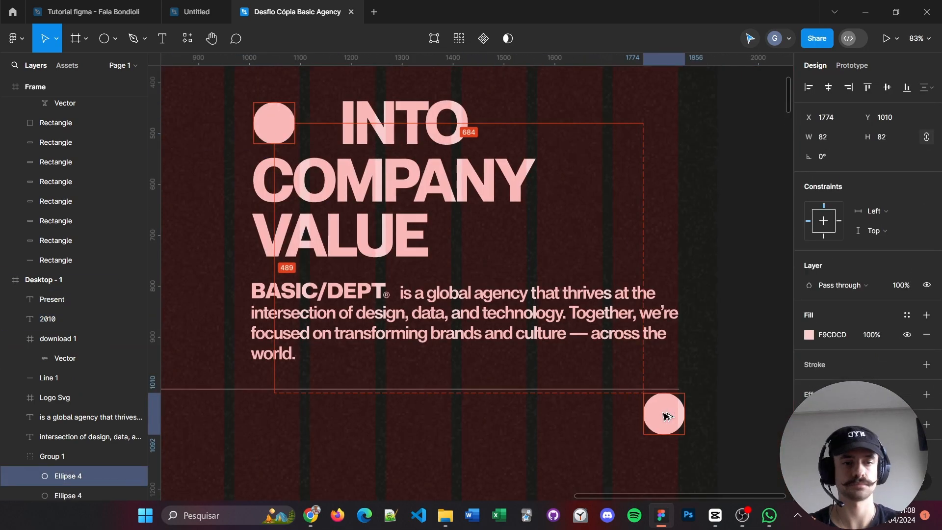
# - Shrink a copy of the headline circle under the line's far end and put 2010, Present and the circle in a horizontal auto layout
pyautogui.scroll(2, 720, 415)
pyautogui.scroll(-5, 700, 316)
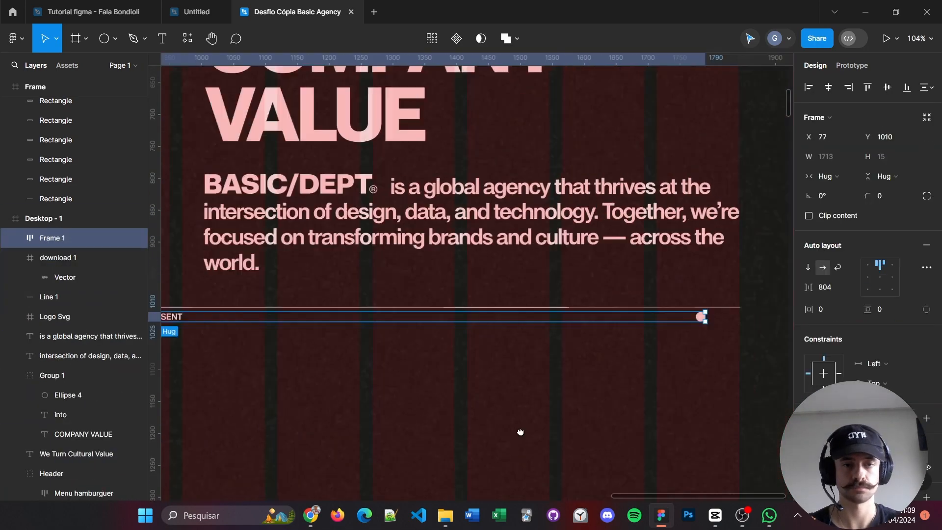
pyautogui.scroll(3, 563, 414)
pyautogui.click(768, 326)
# - Check the photo collage on the website's About page in the browser and, in Figma, move the blue-sky branches photo up into the collage's lower-right corner
pyautogui.scroll(-3, 769, 325)
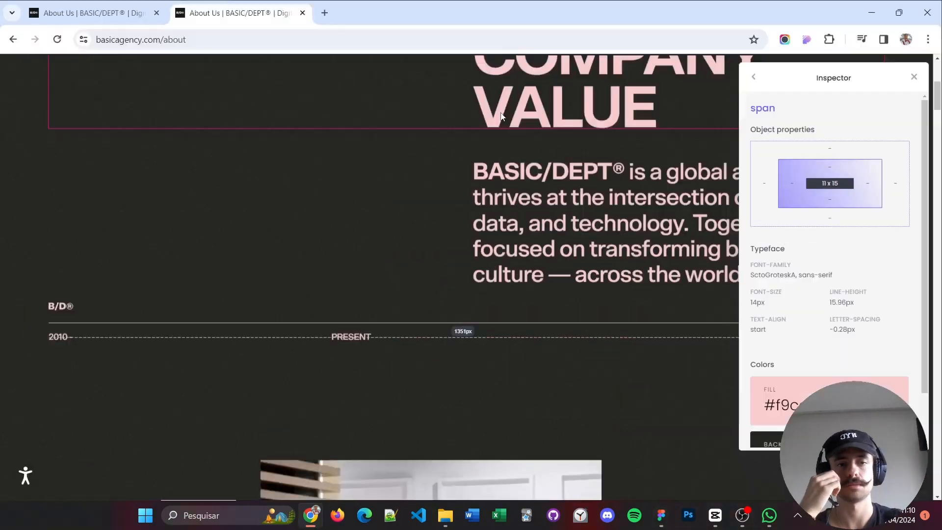
pyautogui.scroll(-5, 396, 254)
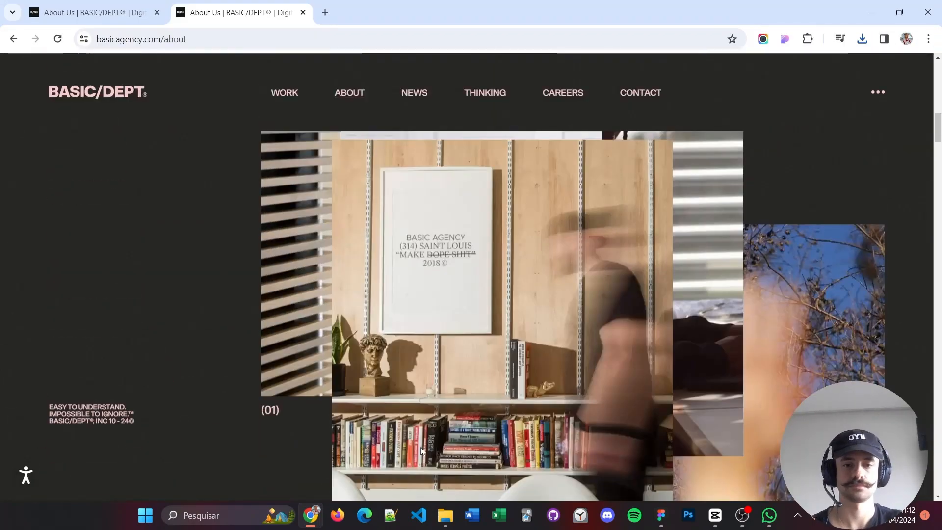
pyautogui.scroll(-5, 421, 450)
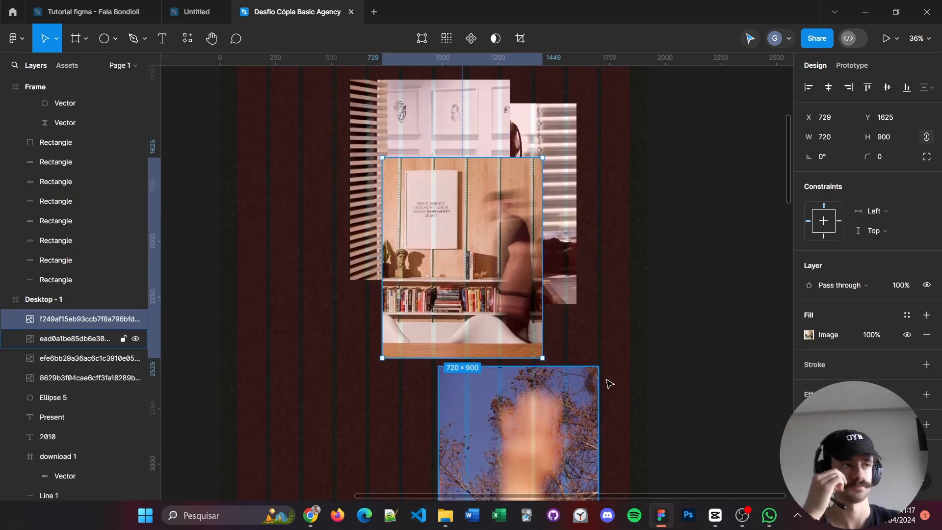
pyautogui.moveTo(535, 429); pyautogui.dragTo(560, 254)
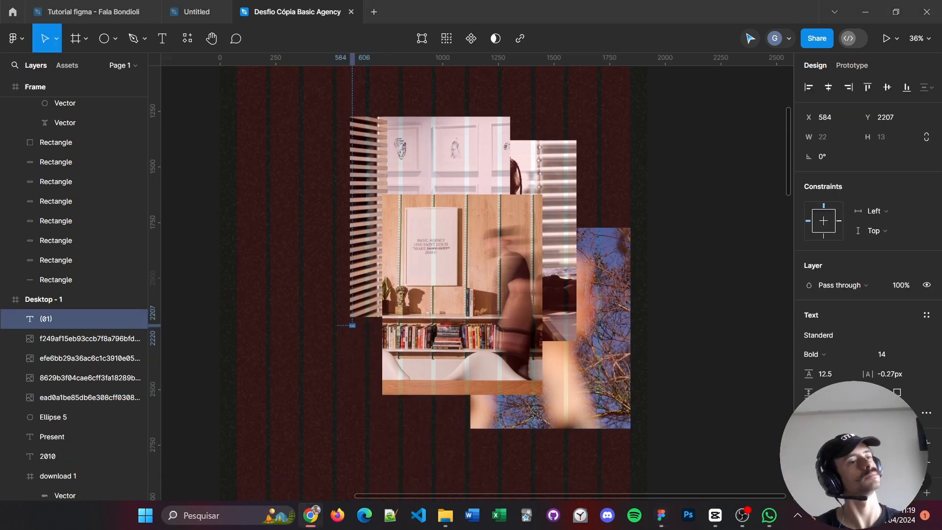
# - Set the (01) caption below the first photo to font size 18 with a line height of 24
pyautogui.click(834, 374)
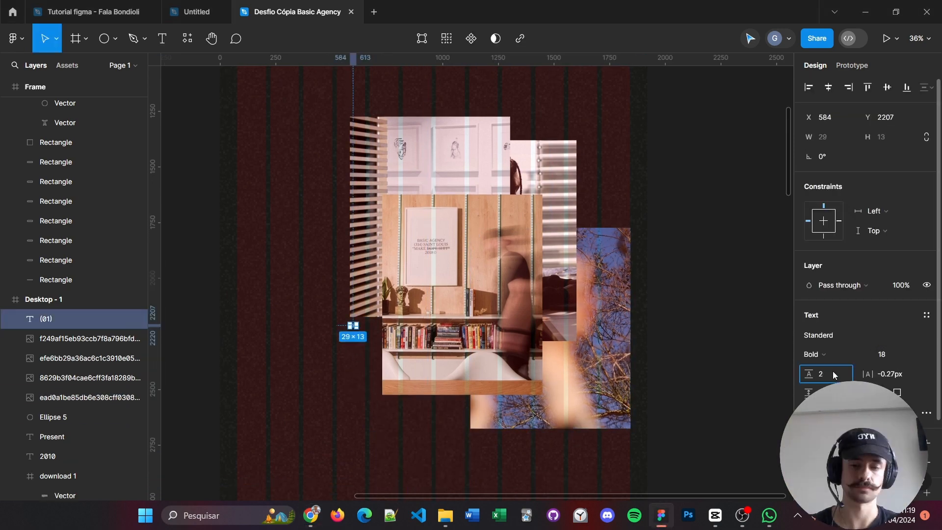
pyautogui.click(347, 351)
pyautogui.scroll(5, 346, 350)
pyautogui.scroll(-4, 376, 301)
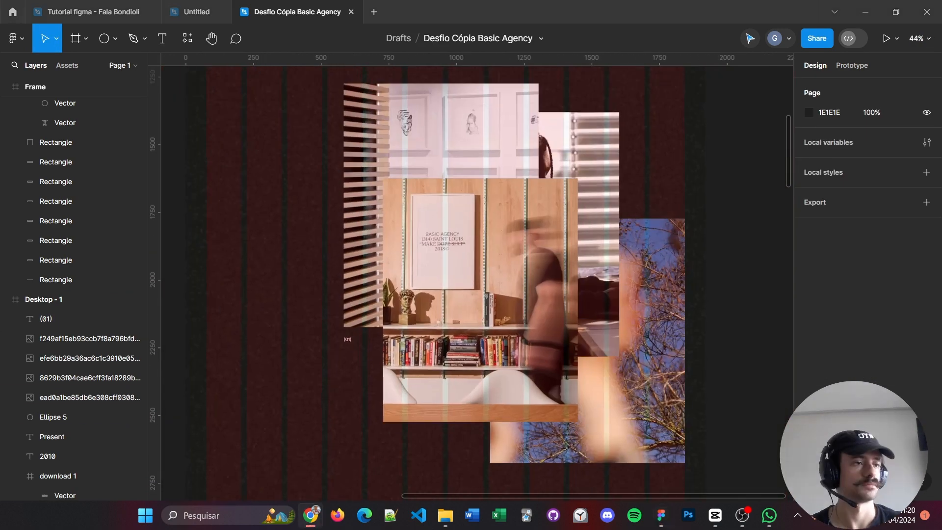
# - Set the (01) caption's letter spacing to -0.18 px and place copies numbered (02), (03) and (04) beside the other photos
pyautogui.click(348, 339)
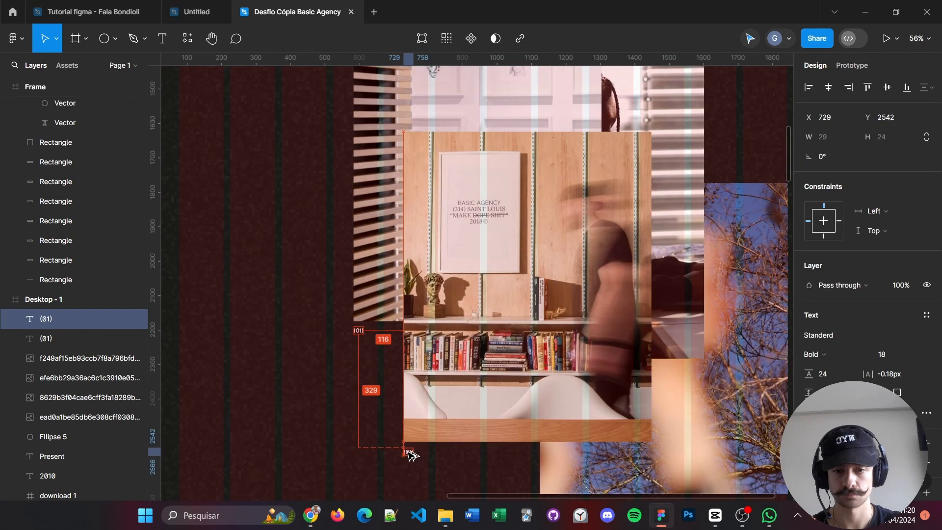
pyautogui.moveTo(410, 451); pyautogui.dragTo(608, 157)
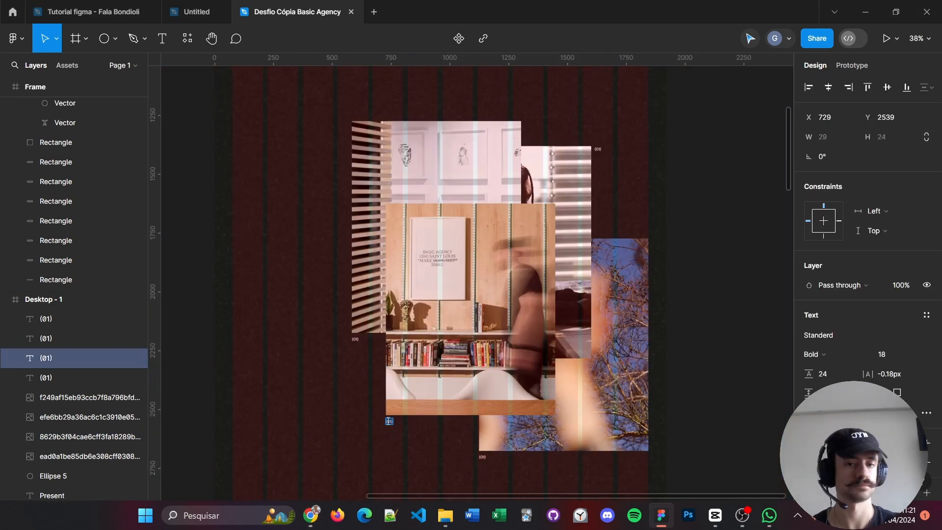
pyautogui.scroll(3, 343, 378)
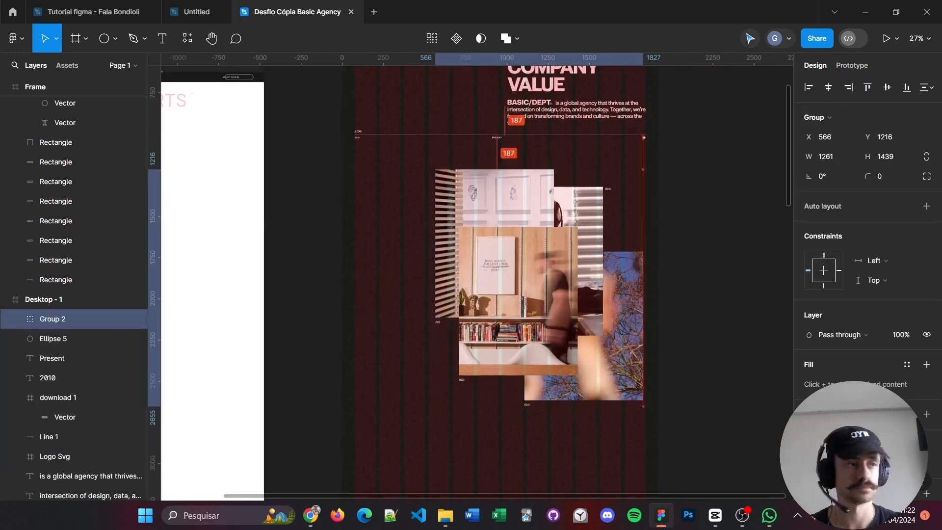
# - Move the grouped photo collage and its captions slightly down, away from the timeline row
pyautogui.scroll(3, 495, 212)
pyautogui.moveTo(494, 212); pyautogui.dragTo(497, 229)
pyautogui.scroll(-5, 493, 106)
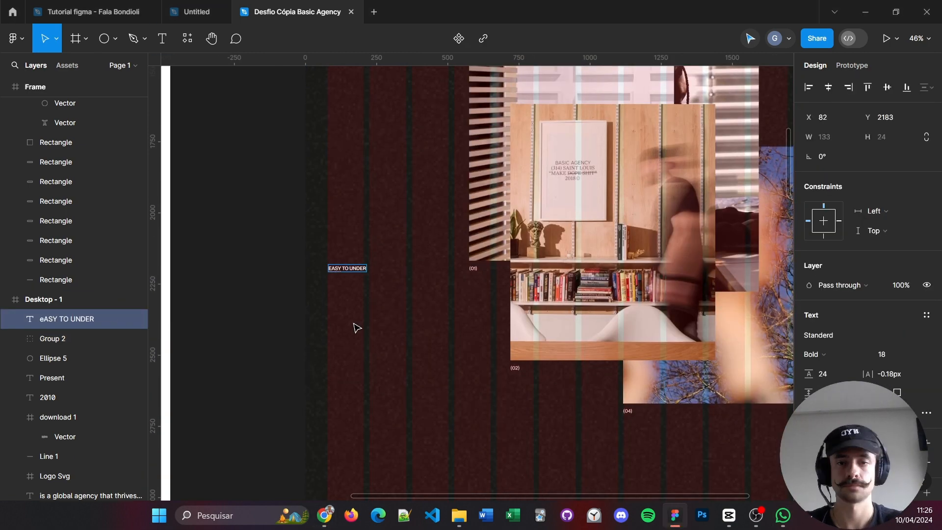
# - Make the small text beside the collage 213 px wide and complete it as EASY TO UNDERSTAND IMPOSSIBEL TO IGNORE™ BASIC/DEPT®, INC 10 -24©
pyautogui.moveTo(440, 268); pyautogui.dragTo(389, 276)
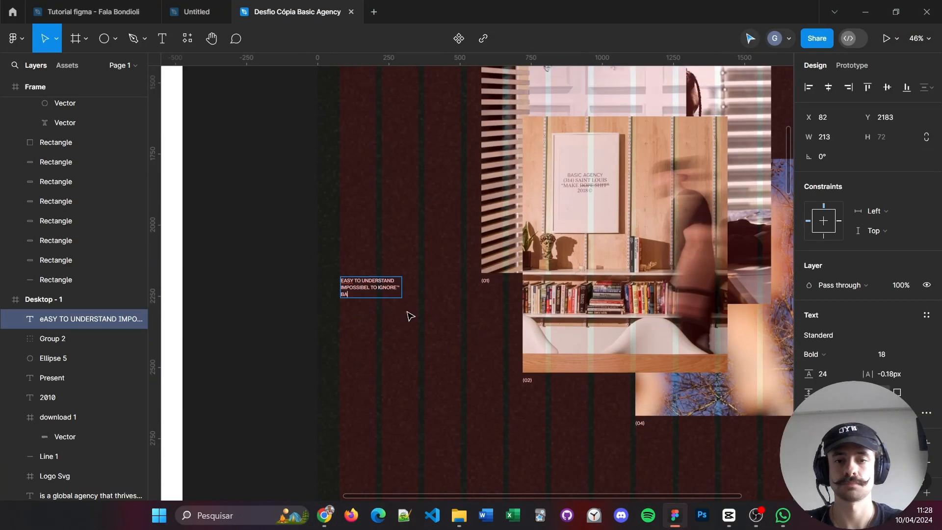
pyautogui.scroll(-2, 483, 376)
pyautogui.doubleClick(380, 194)
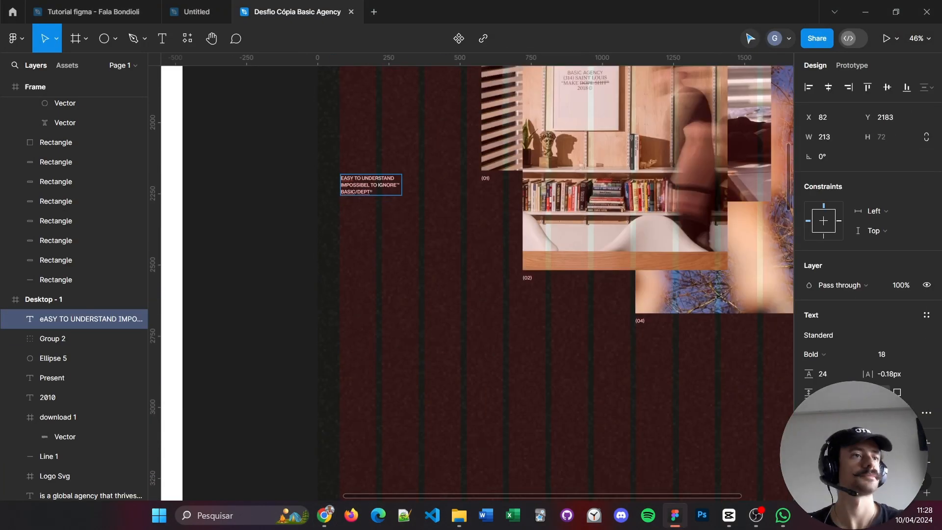
pyautogui.write('0 -24')
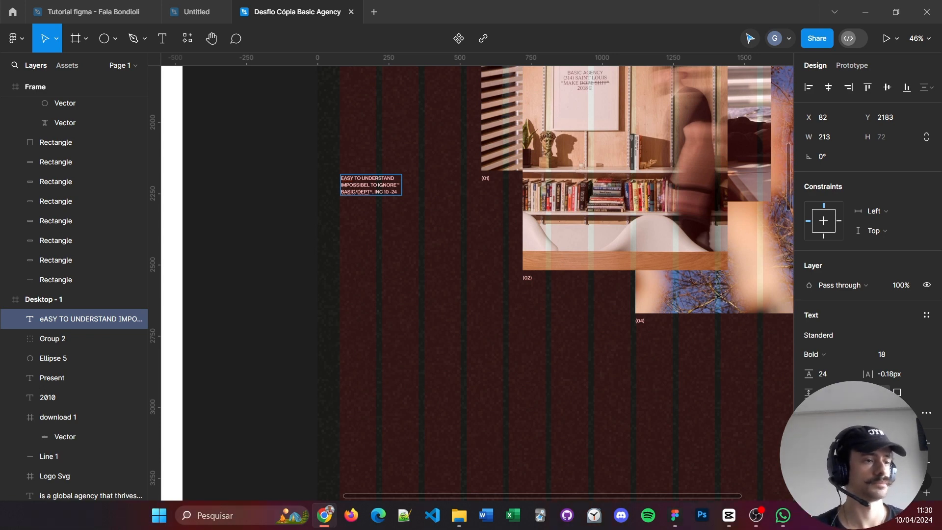
pyautogui.click(398, 192)
pyautogui.write('©')
pyautogui.click(451, 308)
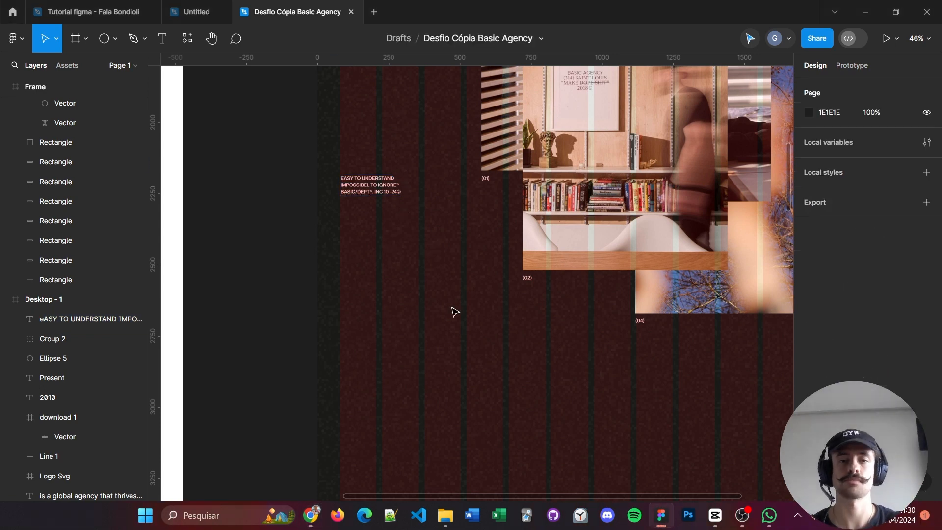
# - Place two horizontal divider lines, one above the other, below the photo collage
pyautogui.scroll(-5, 435, 333)
pyautogui.hotkey('shift', 'g')
pyautogui.click(491, 129)
pyautogui.hotkey('shift', 'g')
pyautogui.moveTo(492, 129); pyautogui.dragTo(545, 382)
pyautogui.scroll(3, 519, 275)
# - Copy the BASIC/DEPT logo between the two lower divider lines at X 77 and enlarge it to about 1311 × 174
pyautogui.click(519, 182)
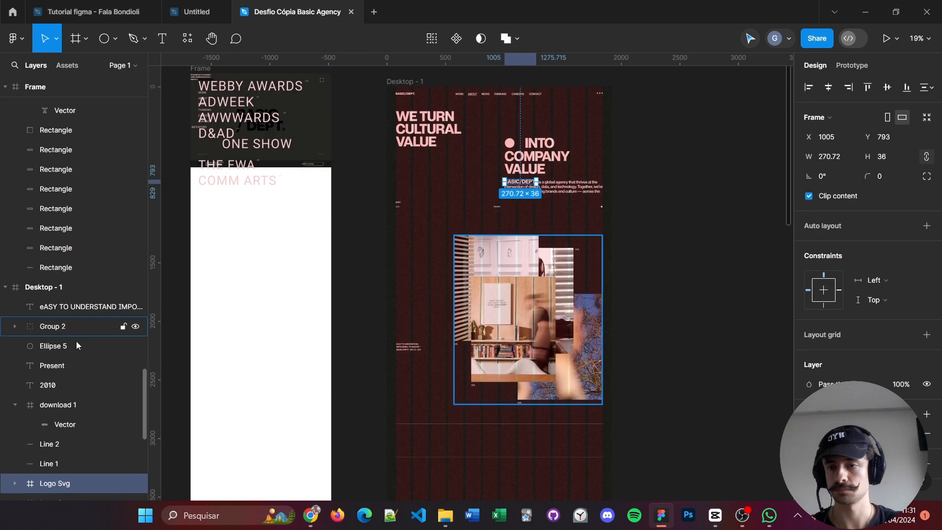
pyautogui.scroll(-1, 77, 345)
pyautogui.scroll(-1, 517, 431)
pyautogui.moveTo(519, 182); pyautogui.dragTo(698, 445)
pyautogui.moveTo(555, 443); pyautogui.dragTo(485, 432)
pyautogui.moveTo(629, 433); pyautogui.dragTo(554, 421)
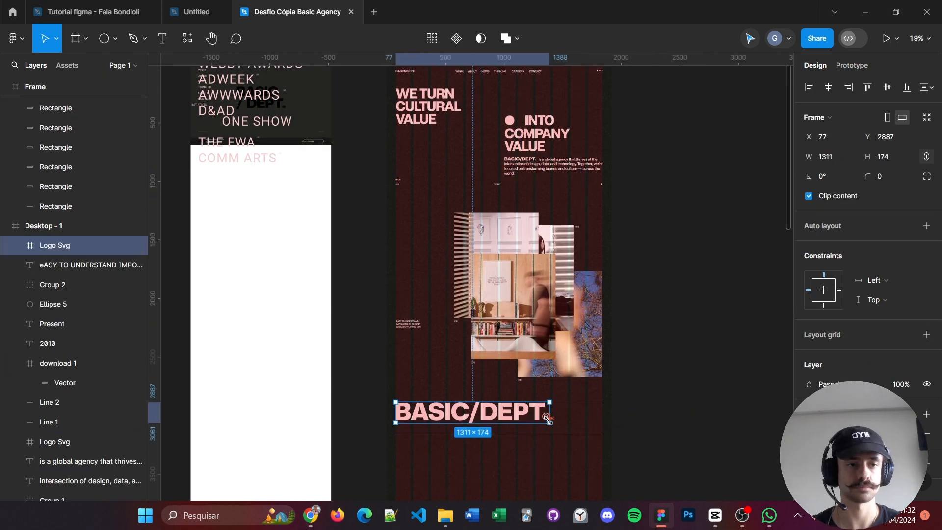
# - Move the divider lines close to the top and bottom edges of the large BASIC/DEPT logo
pyautogui.scroll(3, 474, 430)
pyautogui.click(369, 438)
pyautogui.moveTo(370, 438); pyautogui.dragTo(370, 418)
pyautogui.moveTo(410, 368); pyautogui.dragTo(410, 365)
pyautogui.click(255, 294)
pyautogui.scroll(6, 309, 196)
pyautogui.scroll(-6, 373, 220)
# - Copy the divider line above the large logo back up to just below the small B/D logo
pyautogui.click(601, 356)
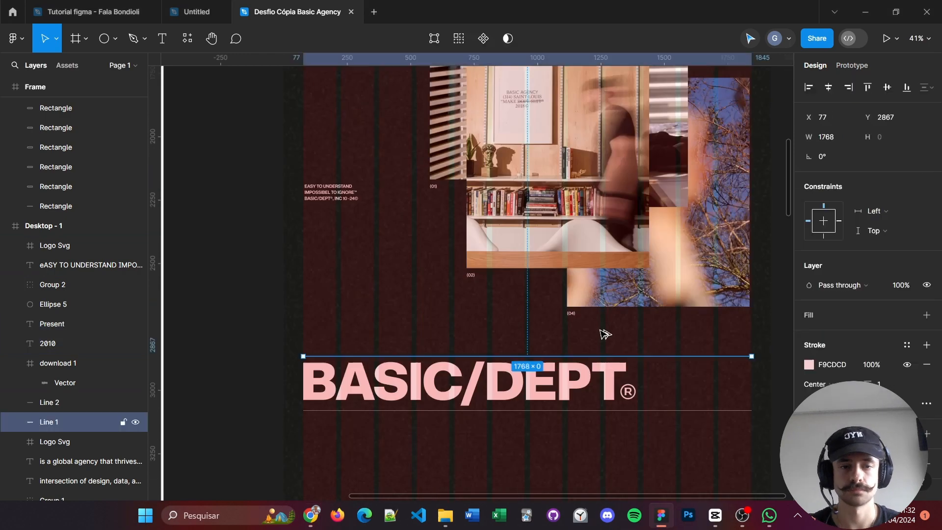
pyautogui.scroll(6, 491, 274)
pyautogui.moveTo(600, 356); pyautogui.dragTo(409, 237)
pyautogui.scroll(3, 330, 234)
pyautogui.scroll(-4, 291, 231)
# - Put 2010, Present and the circle into an auto layout row and copy the row beneath the large logo's lower line
pyautogui.moveTo(196, 115); pyautogui.dragTo(760, 102)
pyautogui.hotkey('shift', 'a')
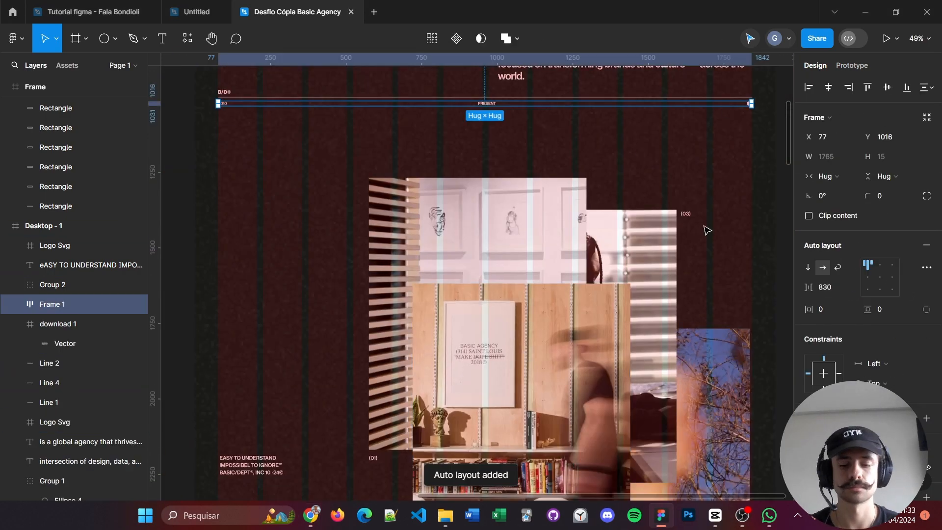
pyautogui.moveTo(495, 103); pyautogui.dragTo(495, 446)
pyautogui.scroll(4, 223, 447)
# - Change the copied row's labels to SEC. and /A
pyautogui.doubleClick(215, 371)
pyautogui.write('SEC.')
pyautogui.moveTo(592, 496); pyautogui.dragTo(630, 496)
pyautogui.doubleClick(623, 371)
pyautogui.write('/A')
pyautogui.scroll(-4, 353, 430)
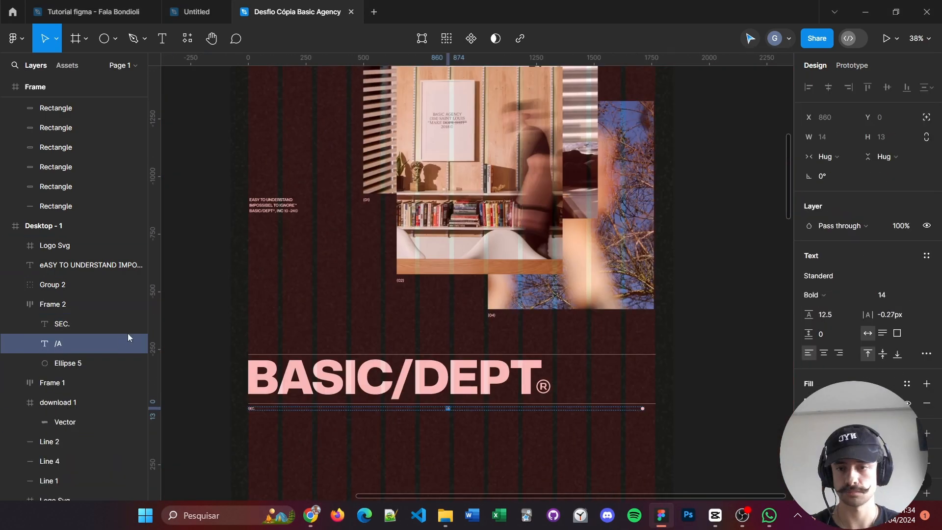
# - Ungroup the SEC. row and shift its circle right toward the end of the divider line
pyautogui.click(53, 305)
pyautogui.hotkey('ctrl', 'shift', 'g')
pyautogui.click(45, 308)
pyautogui.hotkey('shift', 'Right')
pyautogui.hotkey('shift', 'Right')
pyautogui.hotkey('shift', 'Right')
pyautogui.hotkey('shift', 'Right')
# - Hide the layout grid and review the whole page from the top
pyautogui.click(490, 403)
pyautogui.hotkey('shift', 'g')
pyautogui.scroll(-2, 490, 421)
pyautogui.scroll(6, 469, 353)
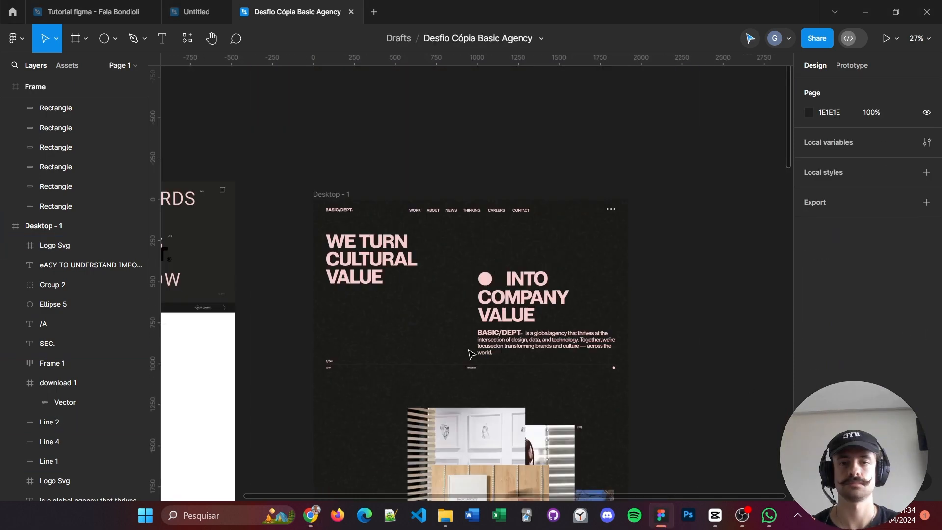
# - Delete the old imported frame with the awards list beside the Desktop - 1 frame
pyautogui.scroll(-10, 470, 354)
pyautogui.moveTo(206, 186); pyautogui.dragTo(458, 261)
pyautogui.click(458, 260)
pyautogui.press('Delete')
pyautogui.moveTo(736, 245); pyautogui.dragTo(543, 149)
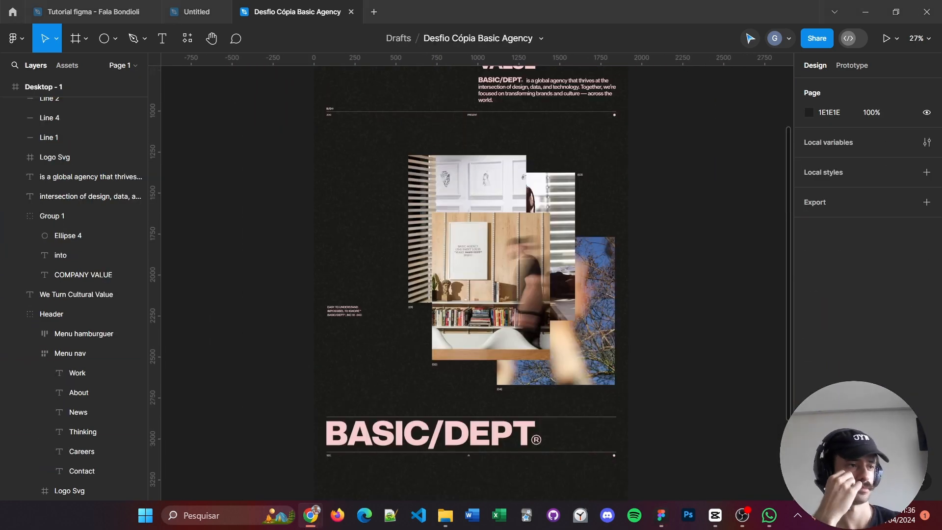
# - Format the AGENCY SNAPSHOT text as ExtraBold 40 with line height 44, -2.1 px letter spacing, a 208 px width and the document's pink color
pyautogui.scroll(-5, 425, 362)
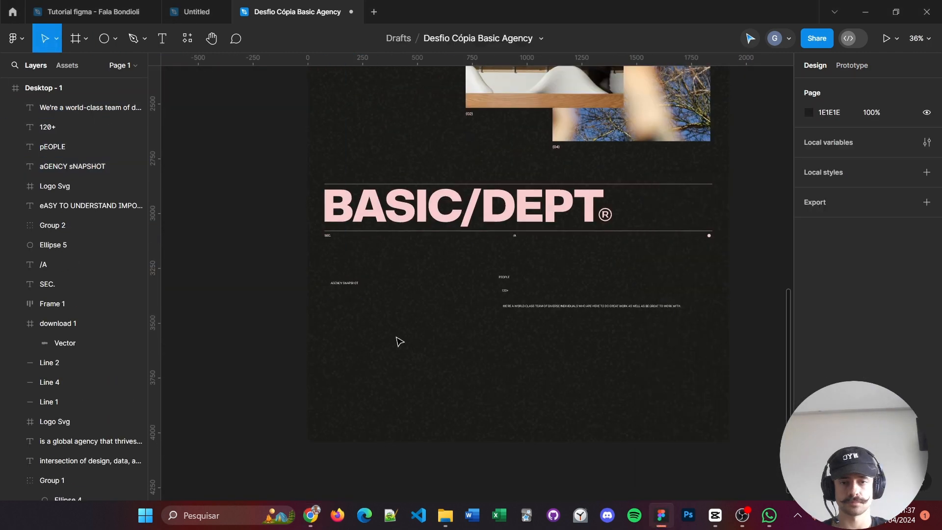
pyautogui.click(343, 281)
pyautogui.click(896, 374)
pyautogui.click(826, 354)
pyautogui.click(834, 398)
pyautogui.click(809, 462)
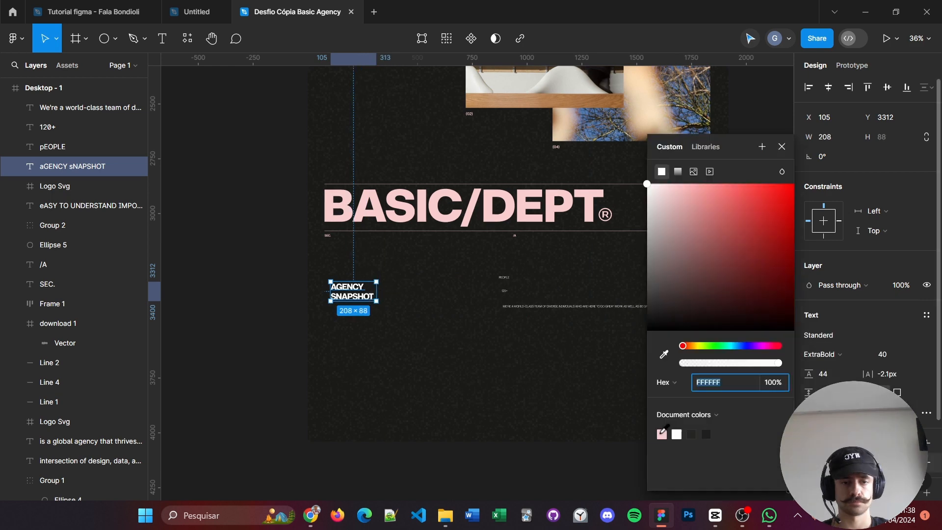
pyautogui.click(661, 434)
# - Set the PEOPLE label to font size 20 with a heavier weight
pyautogui.click(504, 277)
pyautogui.click(894, 355)
pyautogui.write('20')
pyautogui.click(825, 354)
pyautogui.click(837, 398)
# - Set the 120+ text to font size 96 with a line height of 96 and a heavier weight
pyautogui.click(504, 290)
pyautogui.click(886, 356)
pyautogui.write('14')
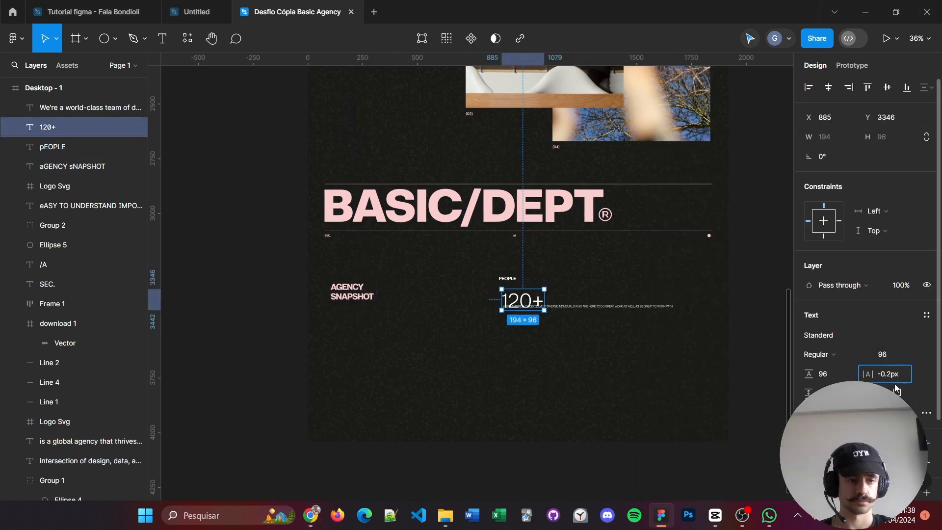
pyautogui.click(826, 354)
pyautogui.click(837, 398)
# - Place the world-class team description below 120+ at 484 px wide, size 18, line height 24, in its original letter case
pyautogui.moveTo(588, 306); pyautogui.dragTo(588, 319)
pyautogui.moveTo(724, 320); pyautogui.dragTo(609, 324)
pyautogui.click(926, 412)
pyautogui.click(736, 366)
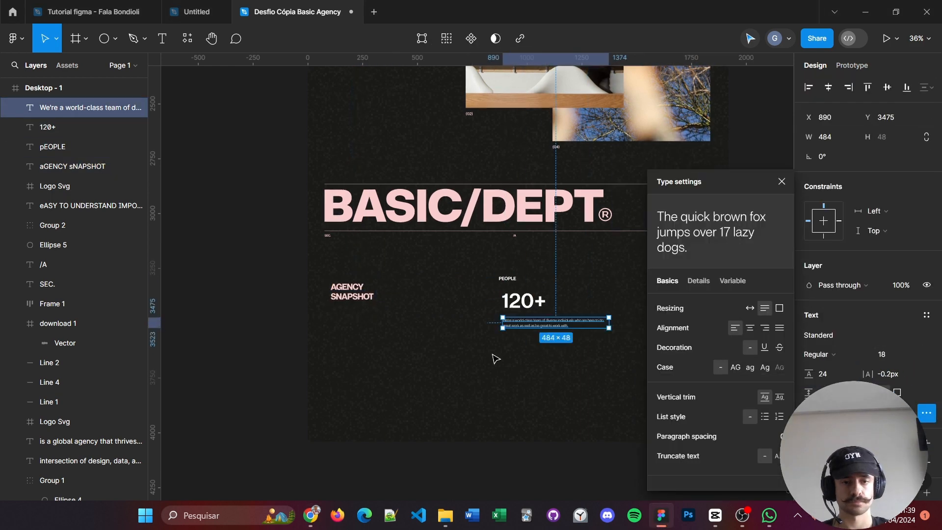
# - Narrow the world-class team description to 358 px and stack it with 120+ in a vertical auto layout with a 14 px gap
pyautogui.scroll(5, 543, 340)
pyautogui.moveTo(731, 288); pyautogui.dragTo(652, 289)
pyautogui.click(567, 414)
pyautogui.scroll(-4, 513, 395)
pyautogui.moveTo(588, 375); pyautogui.dragTo(490, 318)
pyautogui.hotkey('shift', 'a')
pyautogui.click(835, 288)
pyautogui.write('14')
# - Combine the PEOPLE label and the 120+ frame in a vertical auto layout with a 24 px gap and name it "Bloco conteúdo"
pyautogui.keyDown('shift'); pyautogui.click(480, 290); pyautogui.keyUp('shift')
pyautogui.click(837, 216)
pyautogui.write('24')
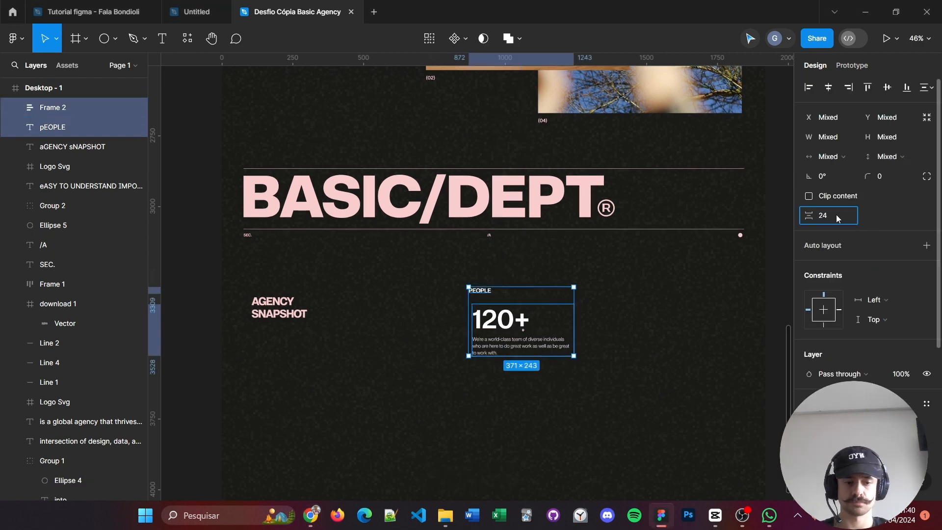
pyautogui.scroll(3, 494, 378)
pyautogui.keyDown('shift'); pyautogui.click(55, 128); pyautogui.keyUp('shift')
pyautogui.hotkey('shift', 'a')
pyautogui.doubleClick(53, 108)
pyautogui.write('Bloco conteúdo')
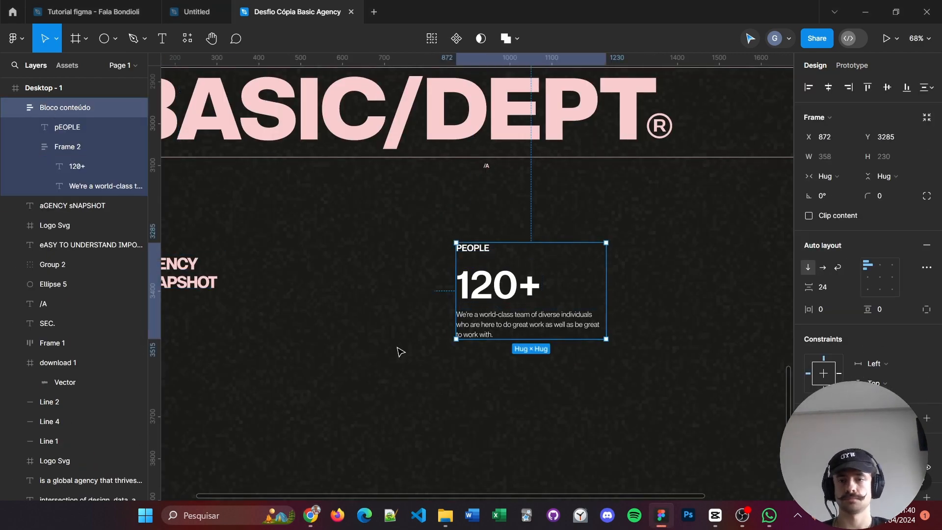
# - Duplicate the content block into a grid of two columns and three rows, with gaps of about 211 px horizontally and 157 px vertically
pyautogui.scroll(-3, 400, 351)
pyautogui.moveTo(373, 240); pyautogui.dragTo(542, 240)
pyautogui.moveTo(304, 304); pyautogui.dragTo(564, 215)
pyautogui.moveTo(372, 240); pyautogui.dragTo(373, 356)
pyautogui.scroll(-5, 667, 152)
pyautogui.moveTo(550, 259); pyautogui.dragTo(549, 322)
pyautogui.moveTo(624, 240); pyautogui.dragTo(624, 285)
pyautogui.scroll(3, 534, 197)
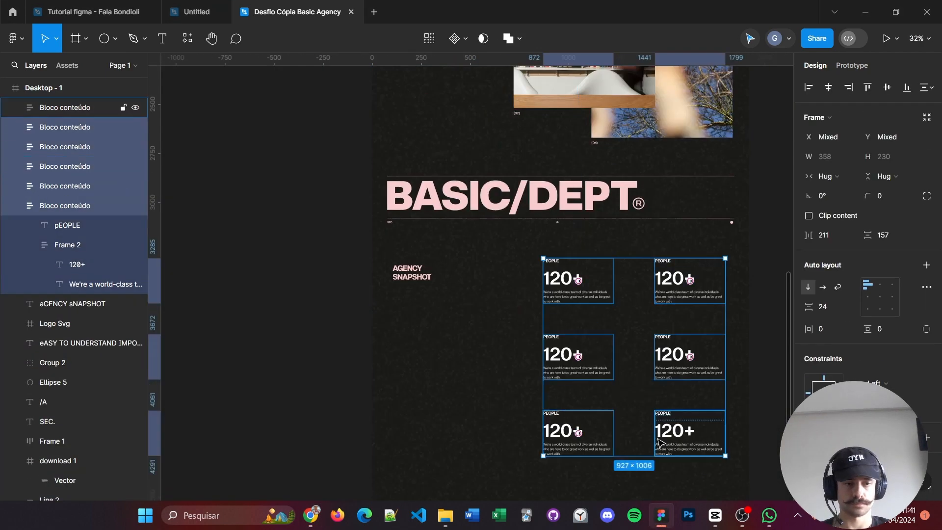
# - Apply the document's pink color to the 120+ and description texts of the first and second blocks in the first column
pyautogui.click(575, 294)
pyautogui.press('Return')
pyautogui.press('Return')
pyautogui.click(809, 394)
pyautogui.click(660, 433)
pyautogui.click(574, 365)
pyautogui.click(809, 394)
pyautogui.click(660, 433)
# - Try to transfer the pink styling between content blocks by copying and pasting frame properties
pyautogui.rightClick(75, 225)
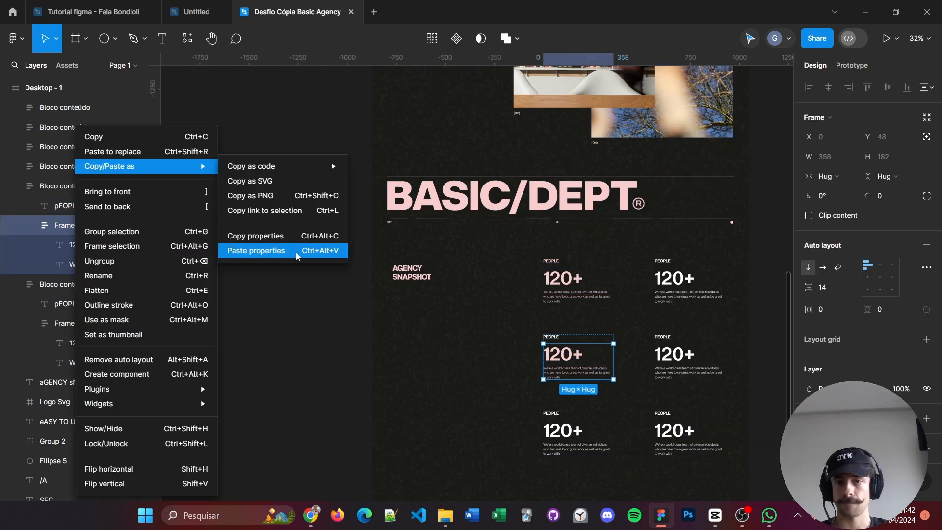
pyautogui.click(69, 323)
pyautogui.click(88, 229)
pyautogui.hotkey('ctrl', 'z')
pyautogui.rightClick(83, 230)
# - Apply the document's pink color to the remaining labels, numbers and descriptions of all six content blocks
pyautogui.click(809, 431)
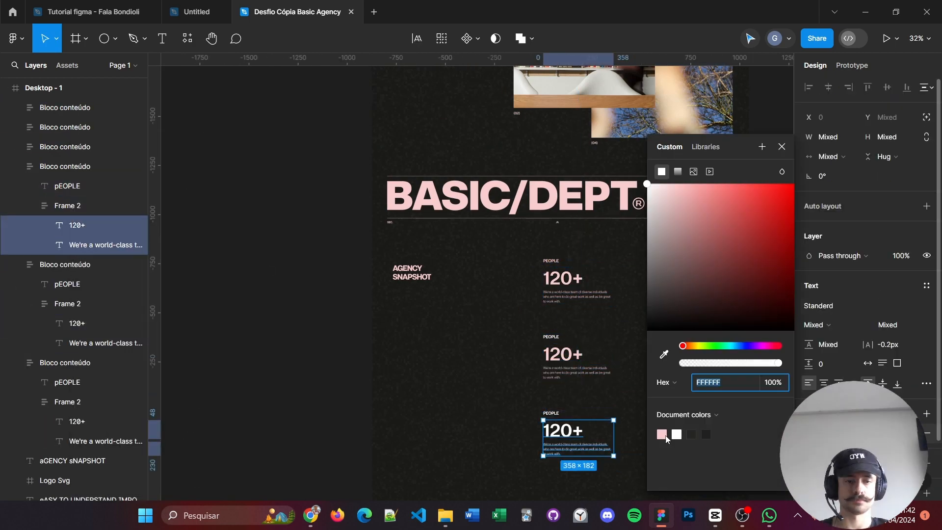
pyautogui.click(661, 433)
pyautogui.hscroll(4, 564, 294)
pyautogui.click(809, 431)
pyautogui.click(662, 434)
pyautogui.click(809, 452)
pyautogui.click(662, 434)
pyautogui.scroll(-2, 550, 343)
pyautogui.click(73, 152)
pyautogui.click(661, 434)
pyautogui.click(68, 127)
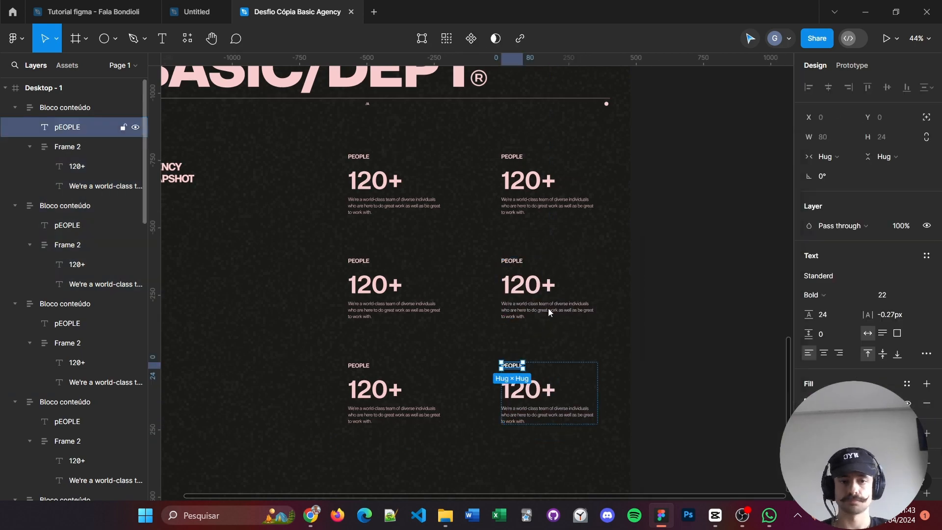
# - Move the AGENCY SNAPSHOT heading up below the divider and nudge it into line with the large logo's left edge
pyautogui.hscroll(-3, 549, 311)
pyautogui.scroll(2, 442, 294)
pyautogui.moveTo(317, 244); pyautogui.dragTo(317, 218)
pyautogui.press('Left')
pyautogui.press('Left')
pyautogui.press('Left')
pyautogui.press('Left')
pyautogui.press('Left')
pyautogui.press('Left')
pyautogui.scroll(-1, 441, 294)
# - Group the six content blocks, move the group up and to the left, and name it "Grupo do conteúdo"
pyautogui.moveTo(422, 166); pyautogui.dragTo(736, 466)
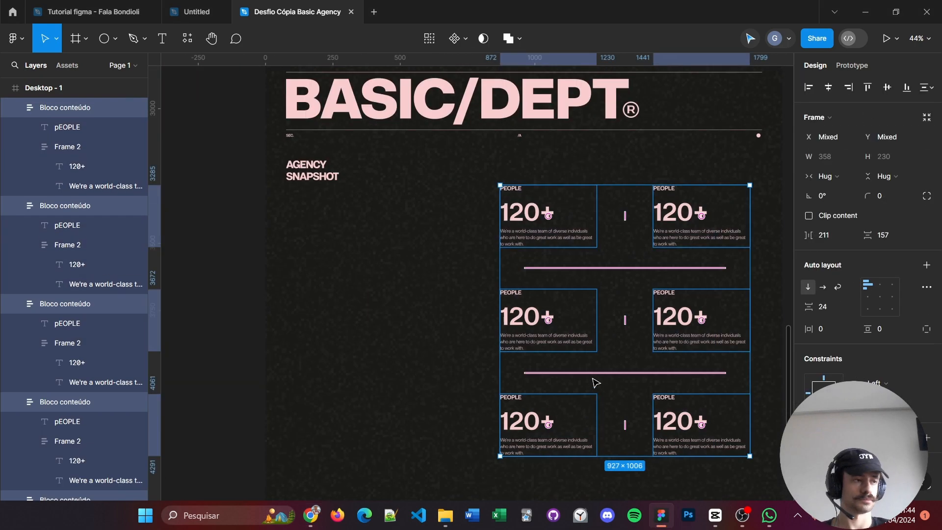
pyautogui.hotkey('ctrl', 'g')
pyautogui.moveTo(607, 256); pyautogui.dragTo(560, 231)
pyautogui.doubleClick(64, 109)
pyautogui.write('Grupo do conteúdo')
pyautogui.press('Return')
# - Change the first-row, second-column block to "Global reach", 28 and the description of Dept's 28 offices and 1,500+ people
pyautogui.doubleClick(616, 237)
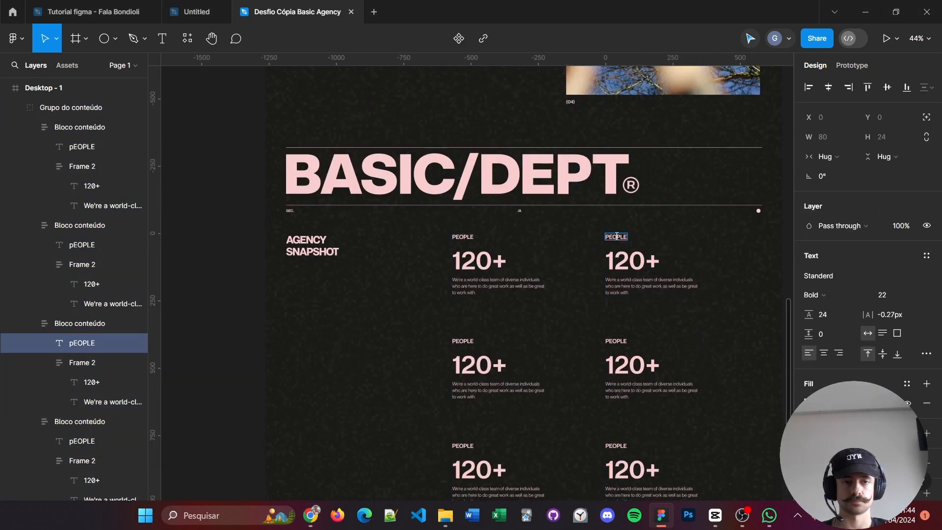
pyautogui.write('Global reach')
pyautogui.click(649, 338)
pyautogui.scroll(-2, 442, 344)
pyautogui.doubleClick(599, 185)
pyautogui.write('28')
pyautogui.doubleClick(617, 210)
pyautogui.write('As part of Dept, we have 28 offices and 1,500+ people across the world dedicated to delivering the best design, strategy, and technology services to our client partners.')
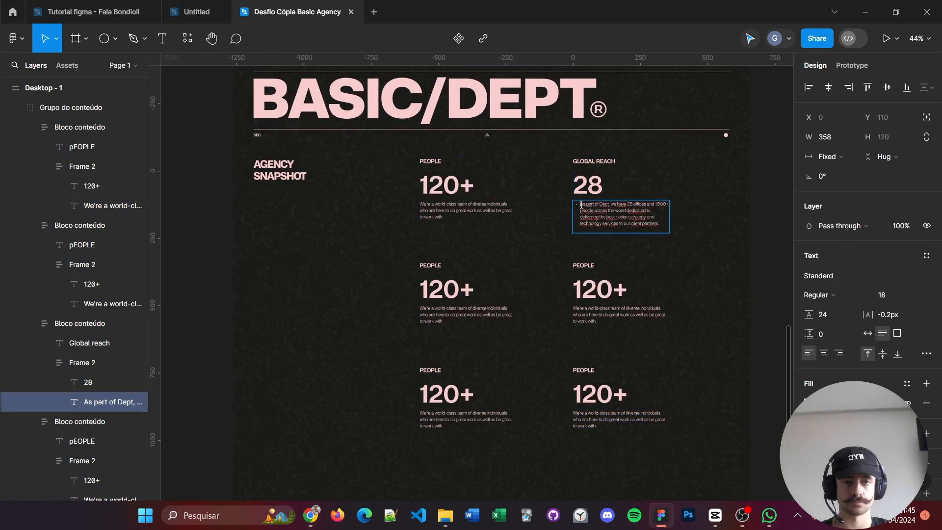
pyautogui.click(617, 258)
pyautogui.scroll(-1, 617, 257)
pyautogui.click(599, 285)
pyautogui.click(452, 294)
pyautogui.click(542, 338)
pyautogui.scroll(-3, 541, 338)
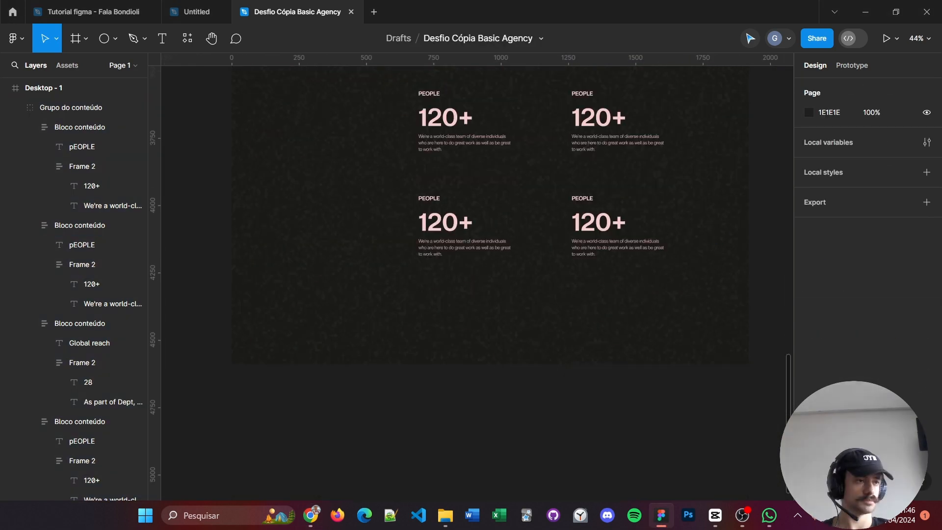
# - Arrange the content blocks with auto layout and tighten the gaps between their columns and rows
pyautogui.scroll(3, 542, 295)
pyautogui.doubleClick(447, 176)
pyautogui.click(596, 282)
pyautogui.hotkey('shift', 'a')
pyautogui.moveTo(542, 183); pyautogui.dragTo(535, 184)
pyautogui.click(711, 314)
pyautogui.doubleClick(510, 204)
pyautogui.click(543, 238)
pyautogui.moveTo(543, 238); pyautogui.dragTo(543, 239)
pyautogui.click(711, 314)
pyautogui.scroll(1, 711, 314)
# - Combine the SEC. label, /A label and dot below the large logo into one auto layout row
pyautogui.click(466, 125)
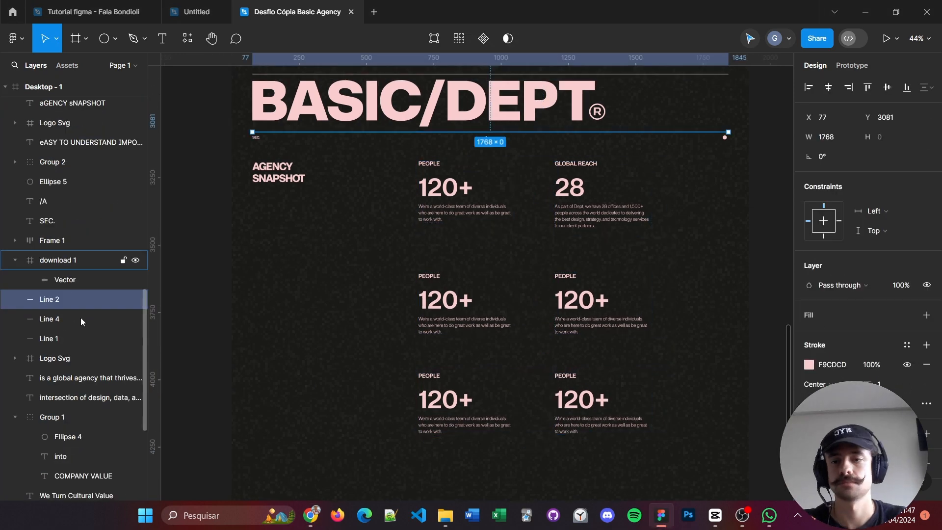
pyautogui.click(67, 223)
pyautogui.click(68, 242)
pyautogui.keyDown('shift'); pyautogui.click(68, 282); pyautogui.keyUp('shift')
pyautogui.hotkey('shift', 'a')
# - Duplicate the divider line and its SEC., /A and dot row below the content blocks
pyautogui.click(69, 263)
pyautogui.click(74, 321)
pyautogui.keyDown('shift'); pyautogui.click(76, 262); pyautogui.keyUp('shift')
pyautogui.keyDown('shift'); pyautogui.click(461, 212); pyautogui.keyUp('shift')
pyautogui.moveTo(461, 209); pyautogui.dragTo(461, 461)
pyautogui.click(559, 448)
pyautogui.scroll(-1, 559, 448)
# - Move the duplicated divider line and label row further down, near the bottom edge of the page frame, and fine-tune their height
pyautogui.click(492, 403)
pyautogui.keyDown('shift'); pyautogui.click(491, 409); pyautogui.keyUp('shift')
pyautogui.hotkey('shift', 'Down')
pyautogui.hotkey('shift', 'Down')
pyautogui.hotkey('shift', 'Down')
pyautogui.hotkey('shift', 'Down')
pyautogui.hotkey('shift', 'Down')
pyautogui.hotkey('shift', 'Down')
pyautogui.hotkey('shift', 'Down')
pyautogui.hotkey('shift', 'Down')
pyautogui.hotkey('shift', 'Down')
pyautogui.hotkey('shift', 'Down')
pyautogui.hotkey('shift', 'Down')
pyautogui.hotkey('shift', 'Down')
pyautogui.hotkey('alt', 'Tab')
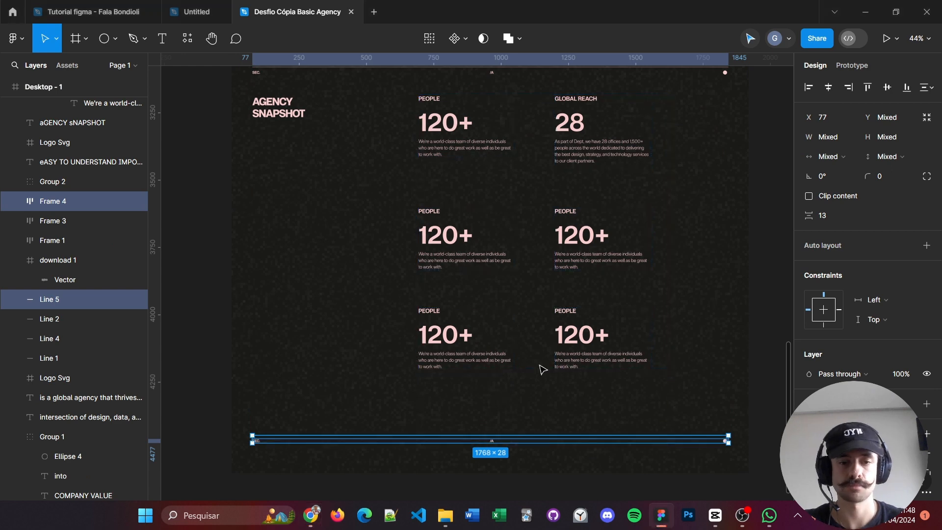
pyautogui.press('alt')
pyautogui.hotkey('alt', 'Up')
pyautogui.hotkey('alt', 'Up')
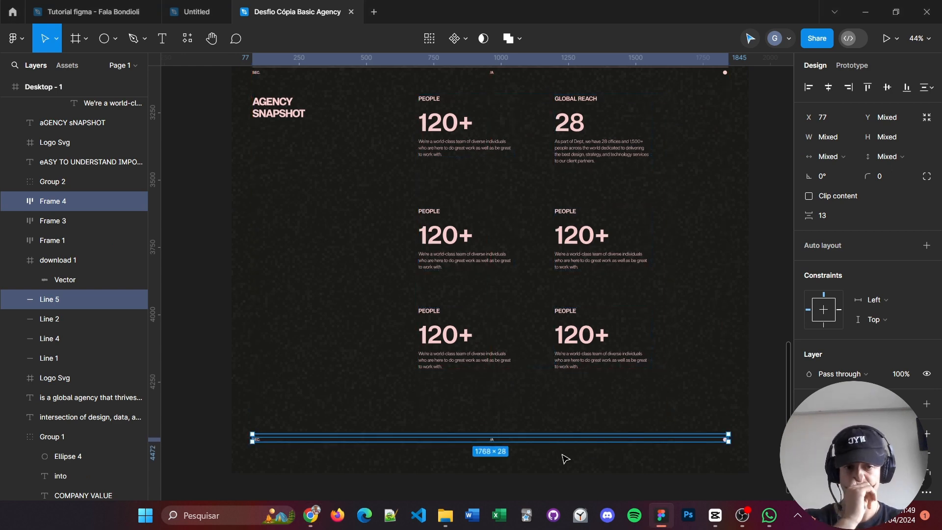
pyautogui.press('Escape')
pyautogui.scroll(5, 558, 471)
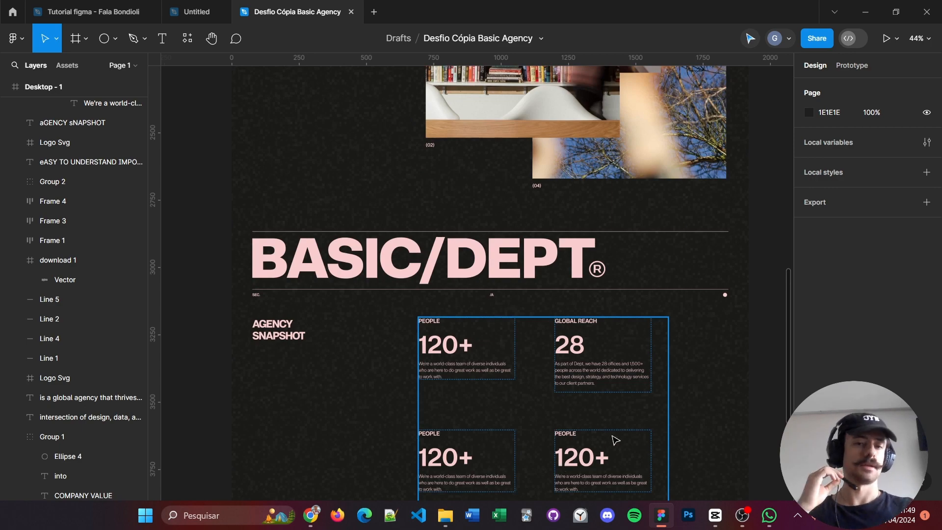
pyautogui.scroll(15, 616, 440)
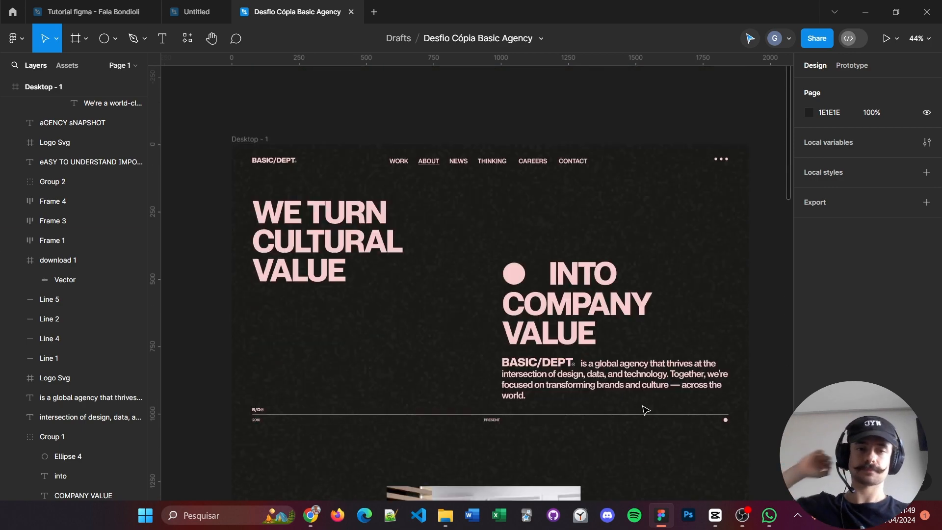
pyautogui.scroll(-1, 645, 410)
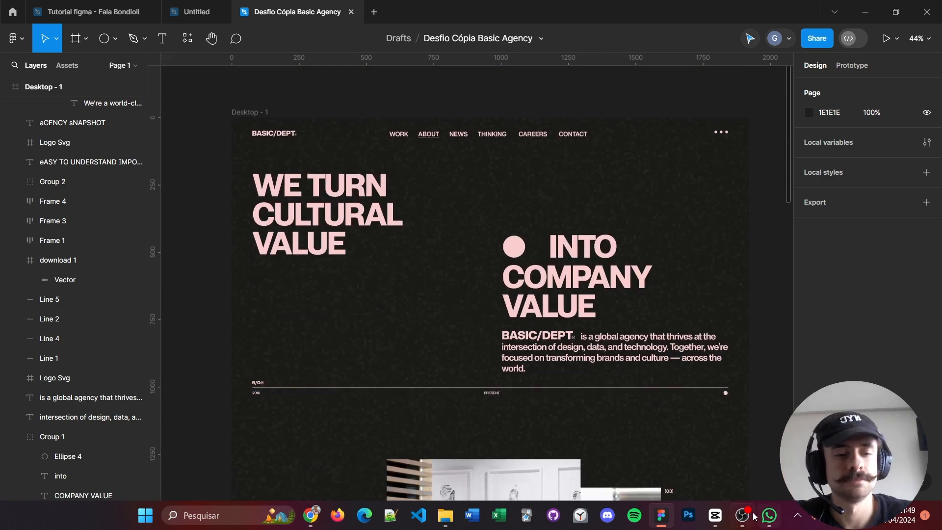
# - Switch to OBS Studio, bring the Figma window onto the captured display and maximize it
pyautogui.click(748, 516)
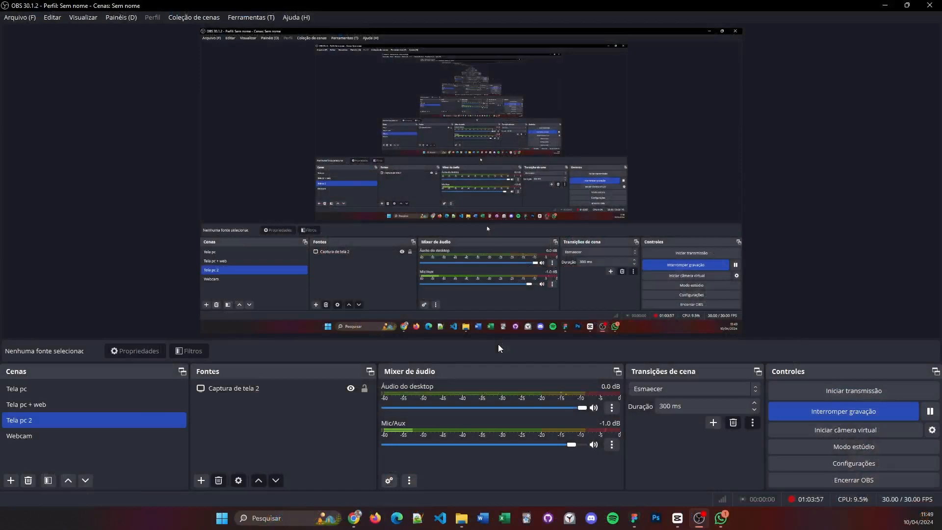
pyautogui.moveTo(0, 69); pyautogui.dragTo(459, 73)
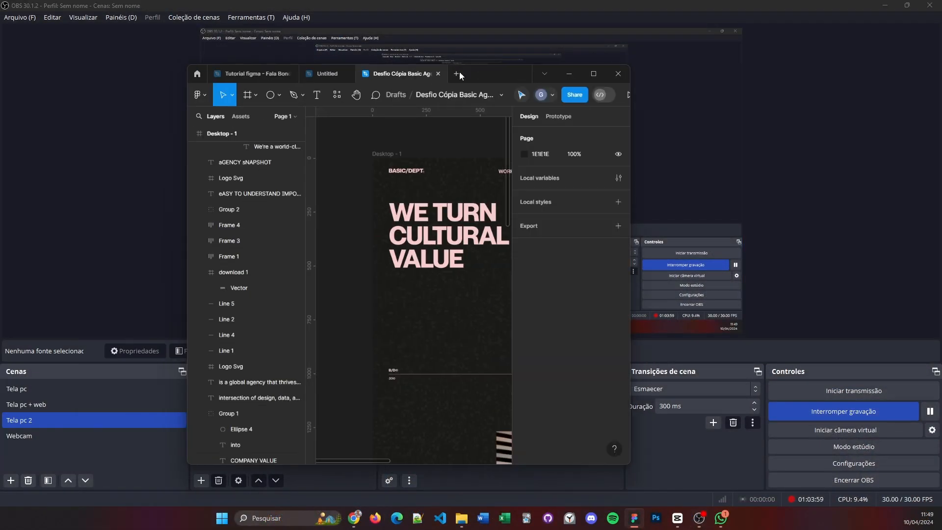
pyautogui.click(592, 74)
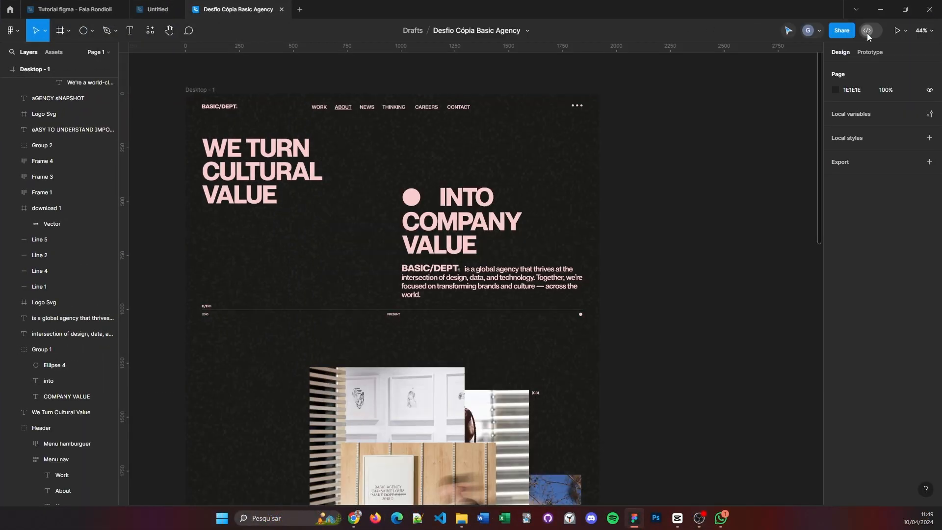
# - Present the page as a prototype, examine it from the header to the closing divider row, and close the preview
pyautogui.click(895, 32)
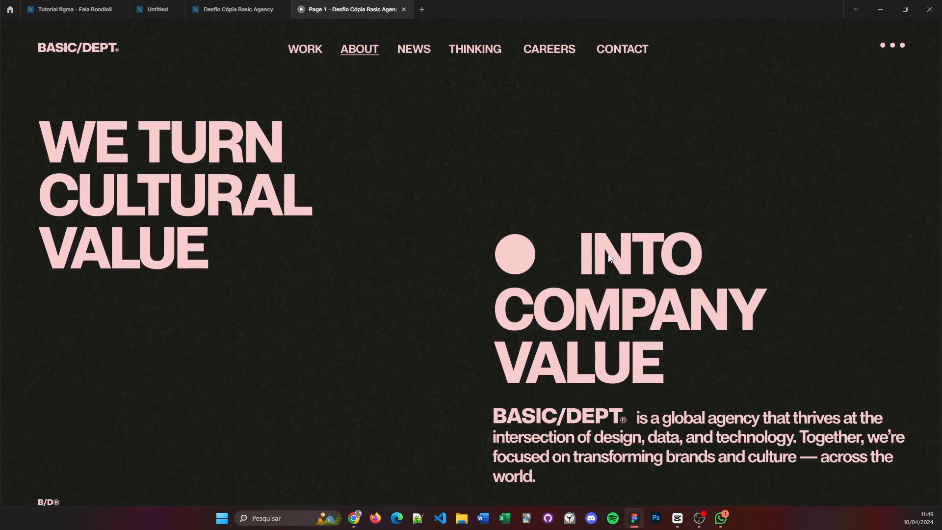
pyautogui.scroll(-2, 611, 255)
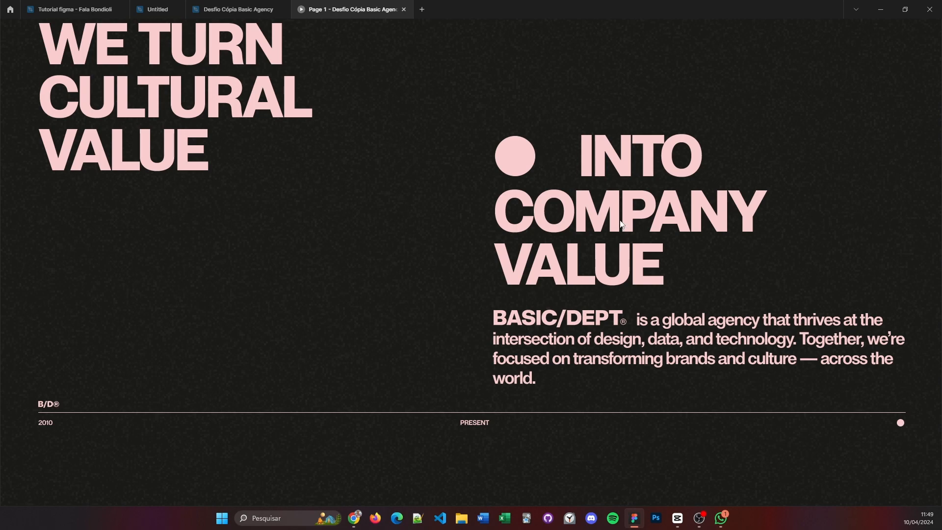
pyautogui.scroll(-10, 620, 223)
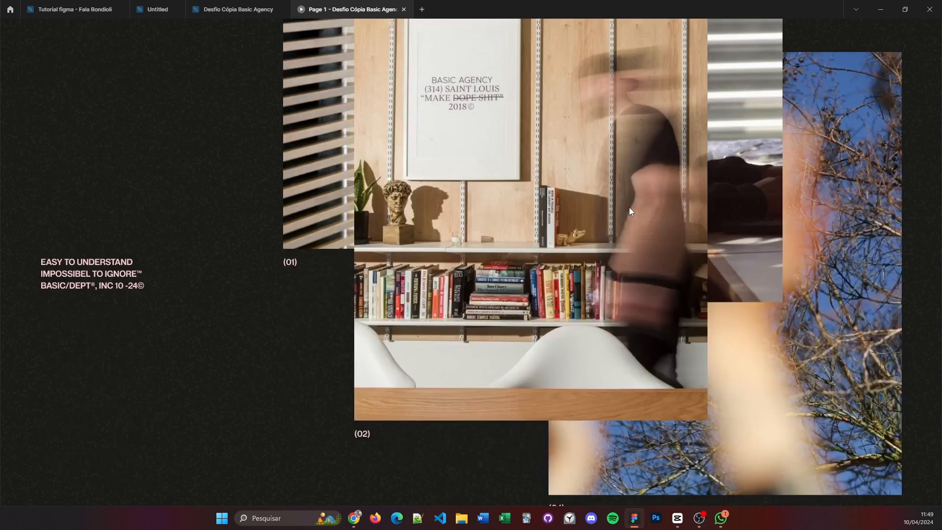
pyautogui.scroll(5, 630, 211)
pyautogui.scroll(-5, 630, 201)
pyautogui.scroll(-3, 634, 198)
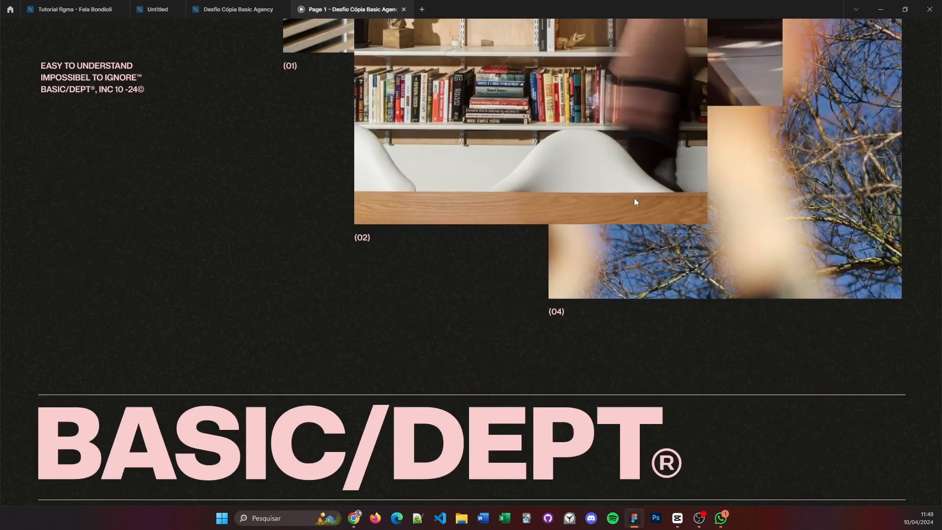
pyautogui.scroll(-8, 634, 198)
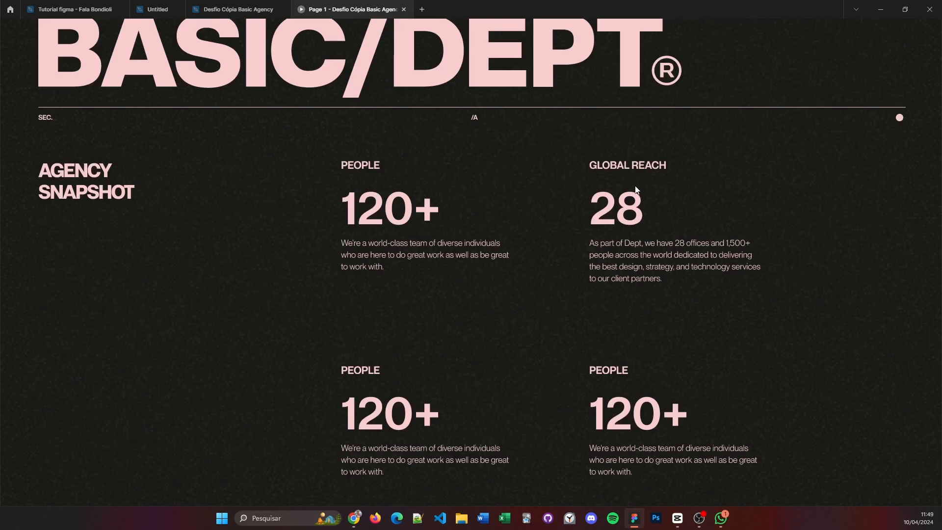
pyautogui.scroll(-6, 633, 185)
pyautogui.scroll(-1, 630, 191)
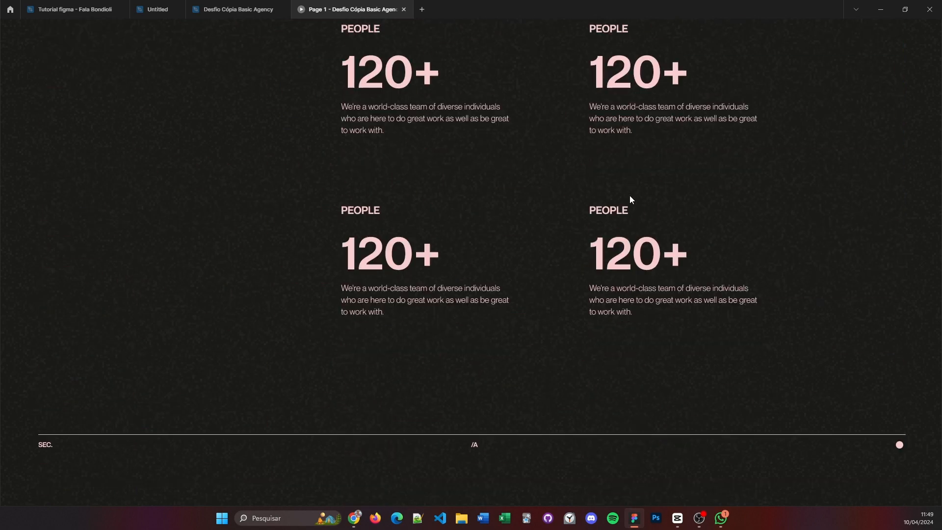
pyautogui.scroll(9, 628, 195)
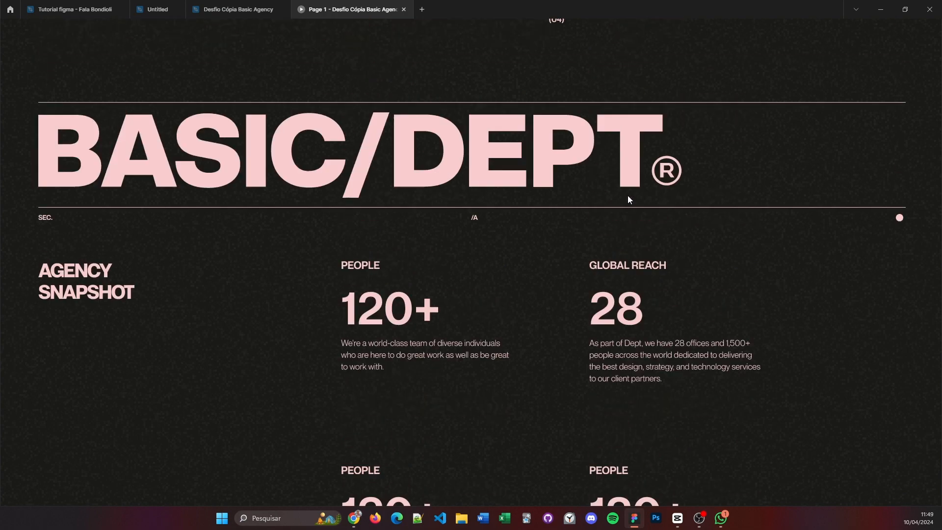
pyautogui.scroll(20, 625, 196)
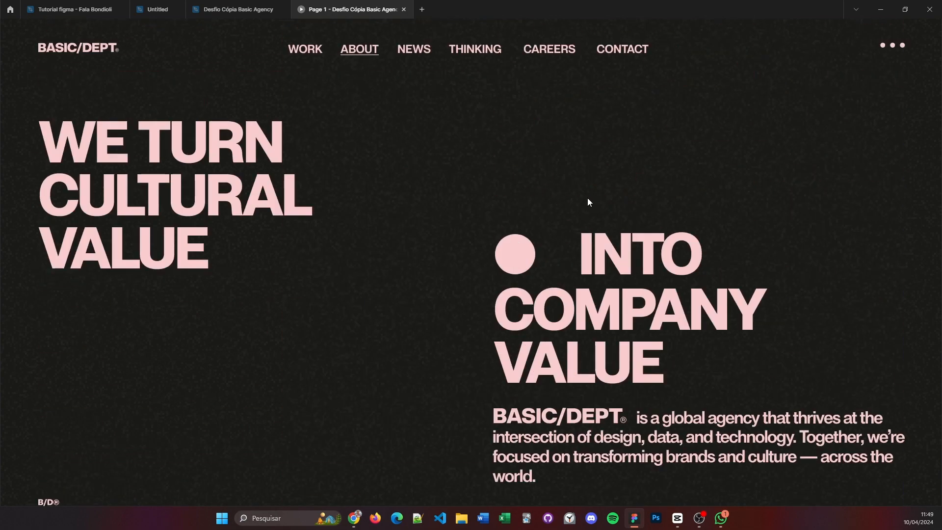
pyautogui.scroll(-10, 598, 206)
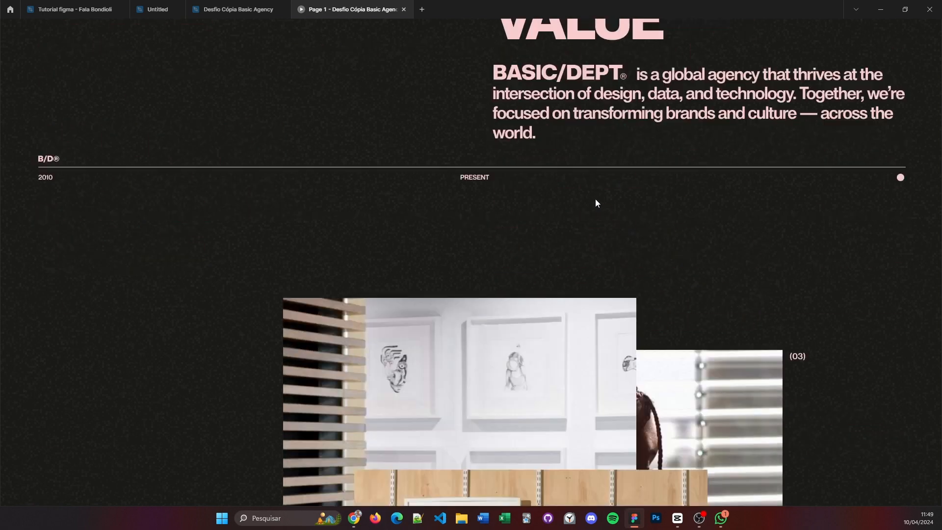
pyautogui.click(403, 9)
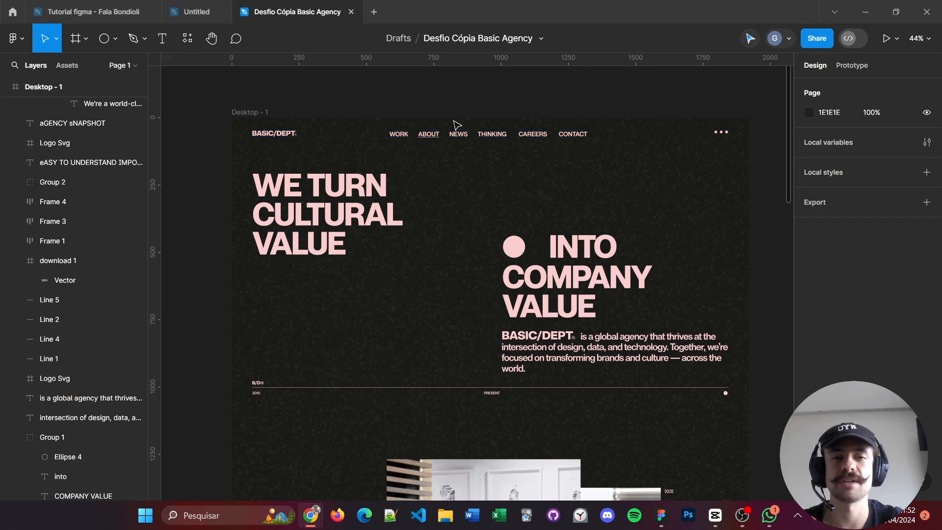
pyautogui.click(399, 140)
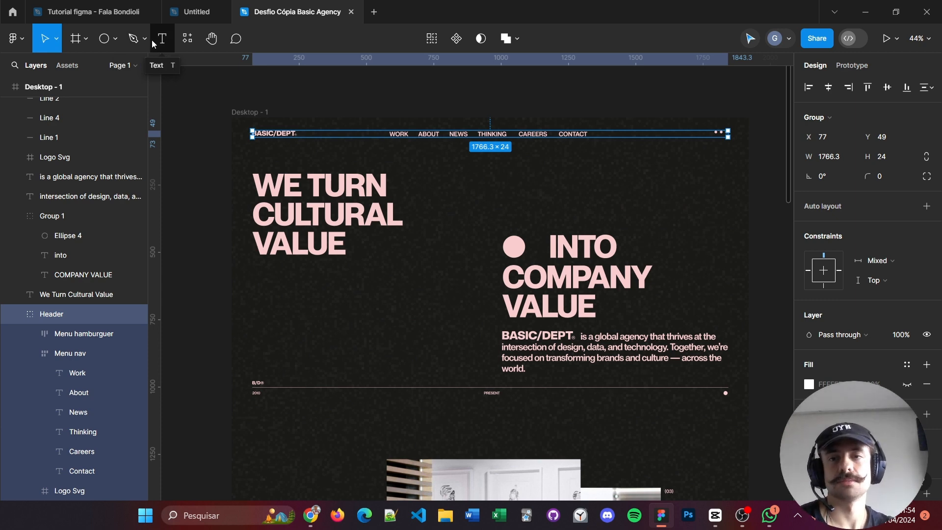
pyautogui.click(189, 41)
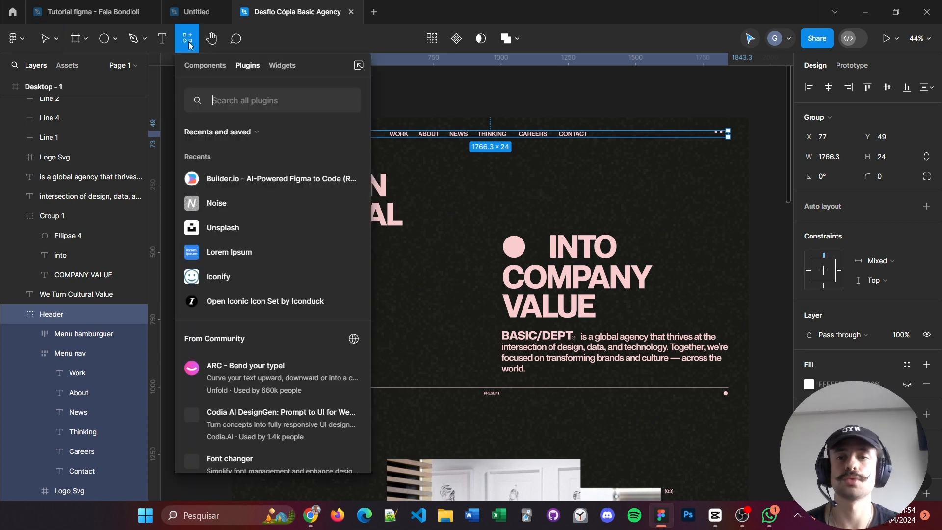
pyautogui.press('Escape')
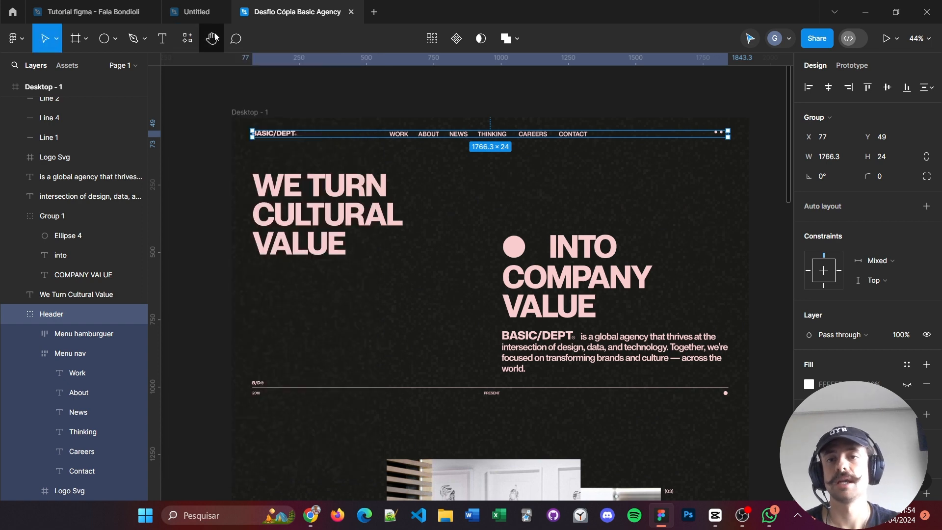